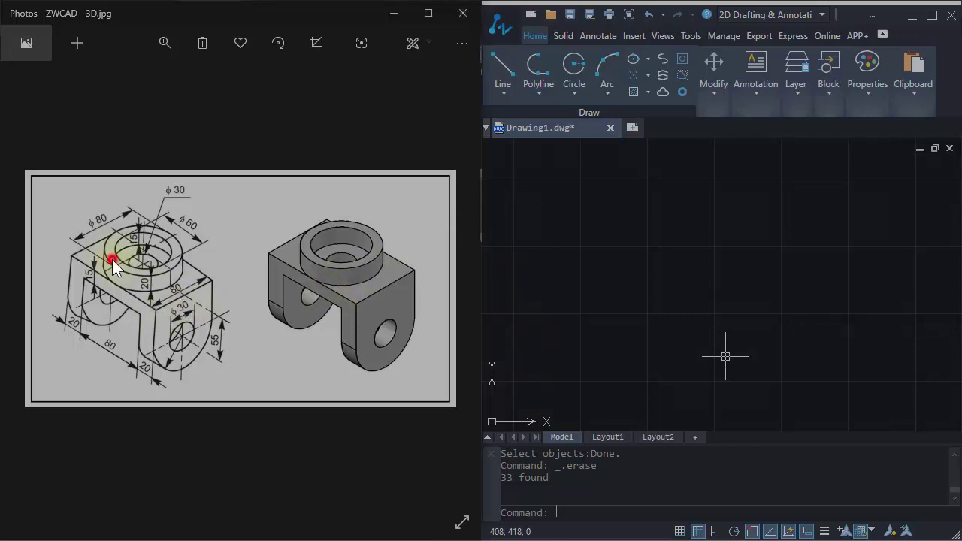
Step: Zoom and drag the 3D.jpg reference in Photos until the bracket dimensions are readable
scroll(112, 260, up, 2)
mouse_move(109, 273)
mouse_down()
mouse_move(172, 274)
mouse_move(163, 275)
mouse_up()
scroll(172, 272, up, 1)
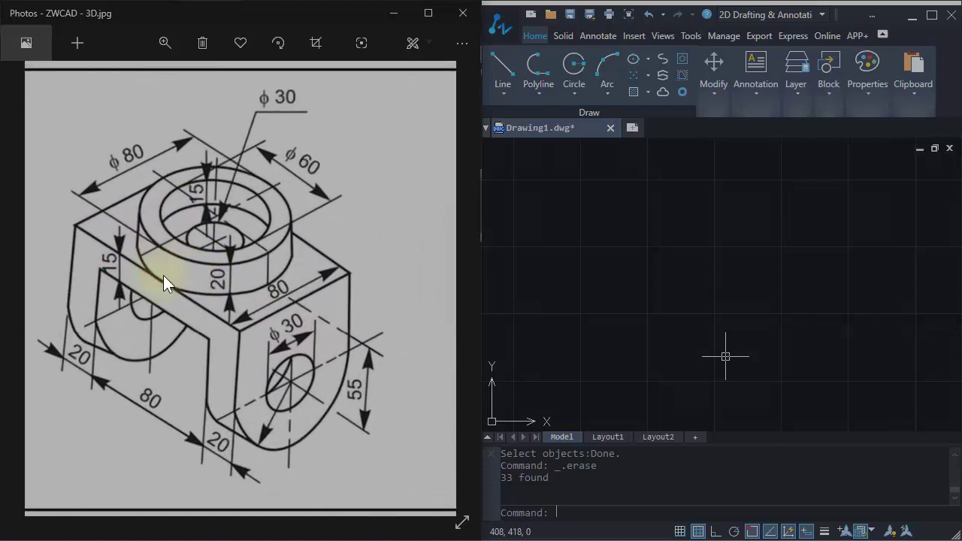
click(672, 268)
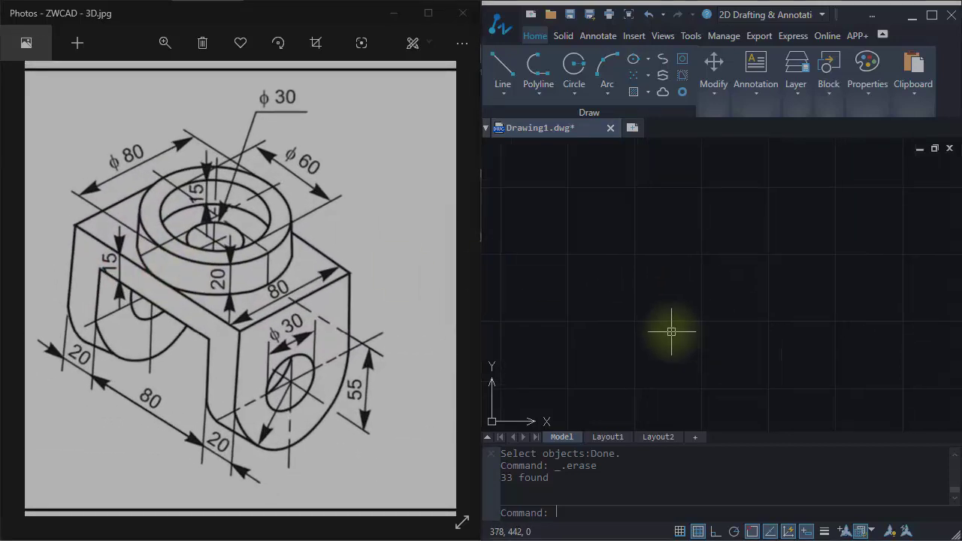
scroll(679, 334, down, 1)
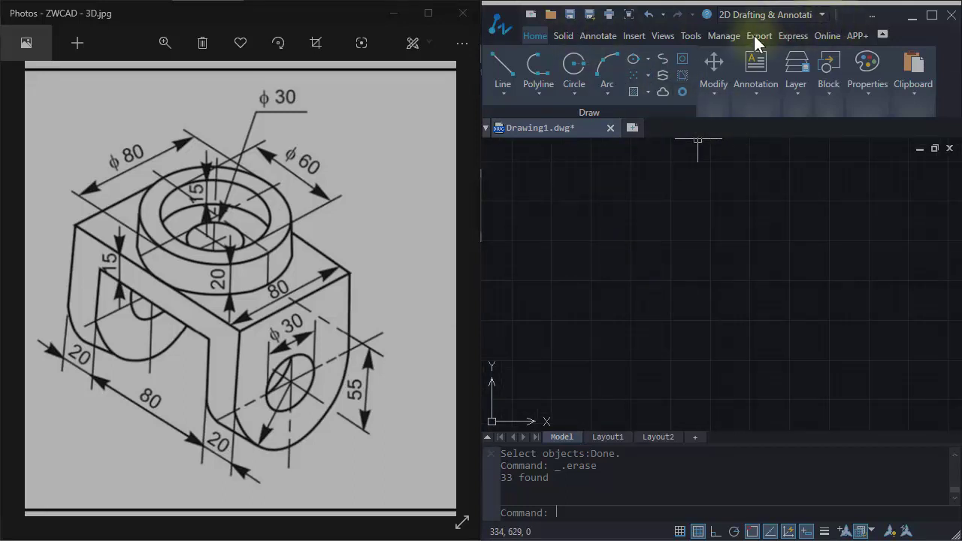
Step: Switch to the Solid ribbon tab, then orbit and pan the empty grid into a tilted 3D view
click(566, 35)
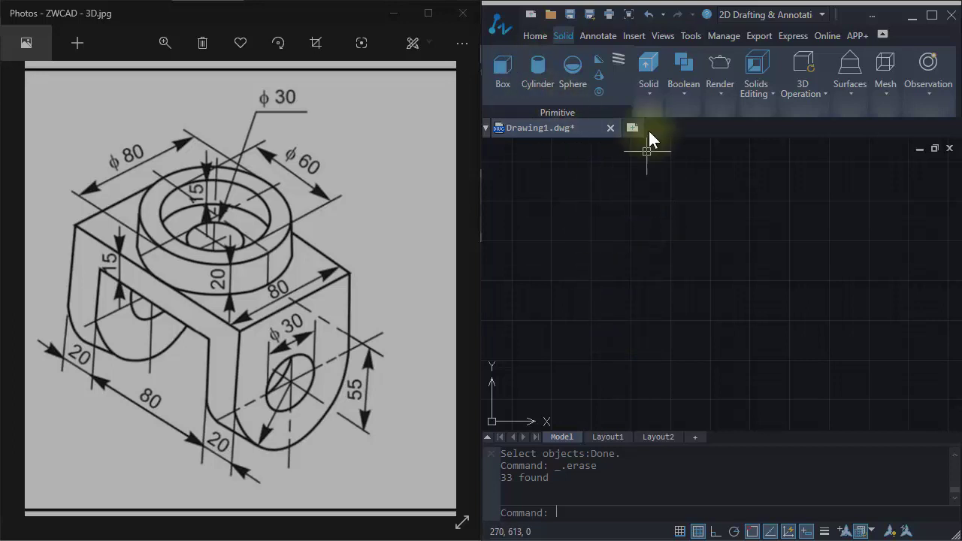
click(650, 91)
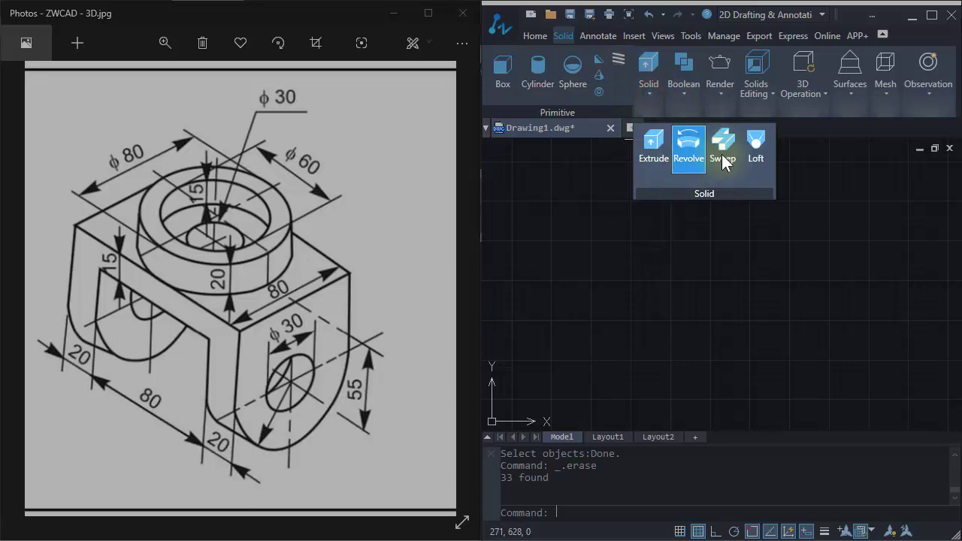
click(626, 294)
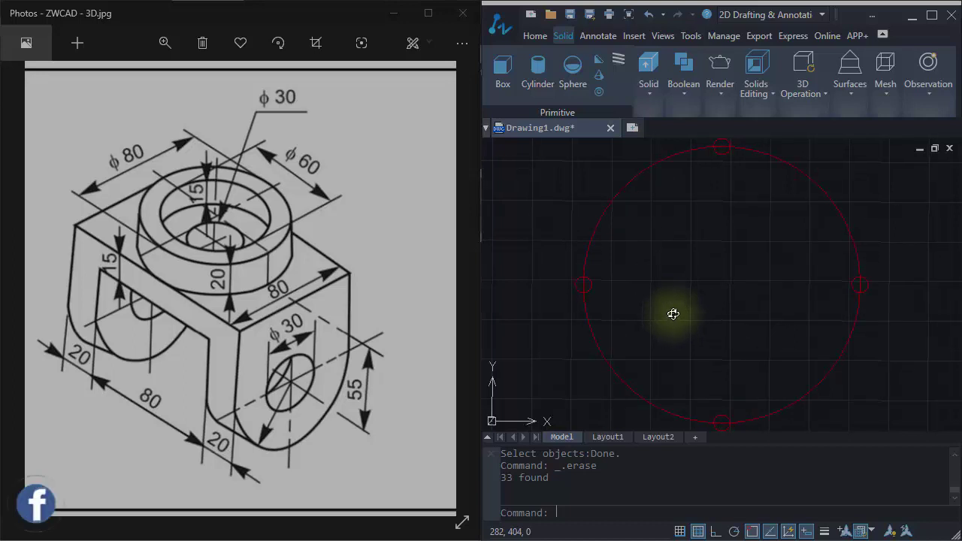
mouse_move(669, 299)
shift+middle_down()
mouse_move(648, 222)
mouse_move(730, 301)
mouse_move(690, 326)
mouse_move(709, 281)
mouse_move(756, 281)
mouse_move(704, 291)
mouse_move(719, 279)
shift+middle_up()
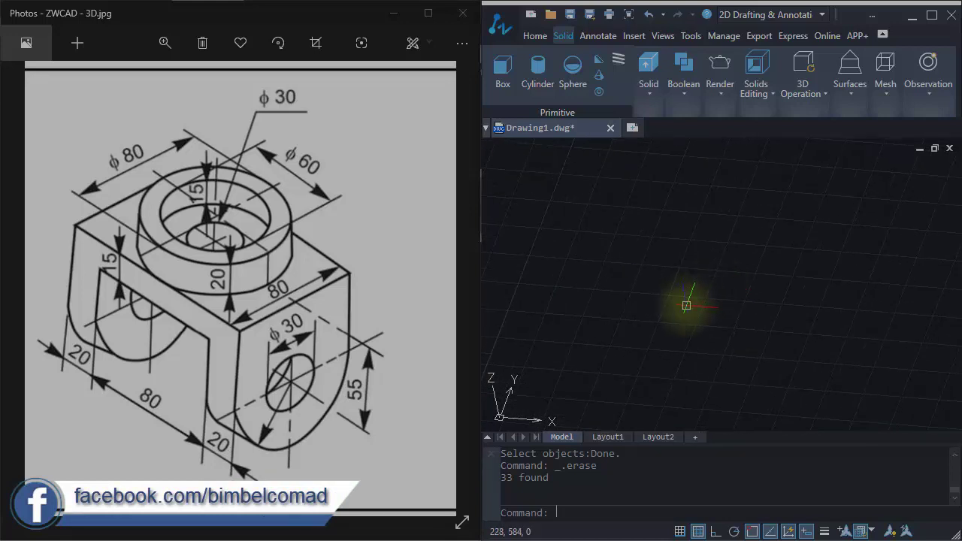
mouse_move(730, 344)
shift+middle_down()
mouse_move(716, 306)
mouse_move(683, 316)
mouse_move(675, 338)
mouse_move(817, 318)
mouse_move(825, 301)
mouse_move(782, 343)
mouse_move(767, 381)
mouse_move(739, 300)
shift+middle_up()
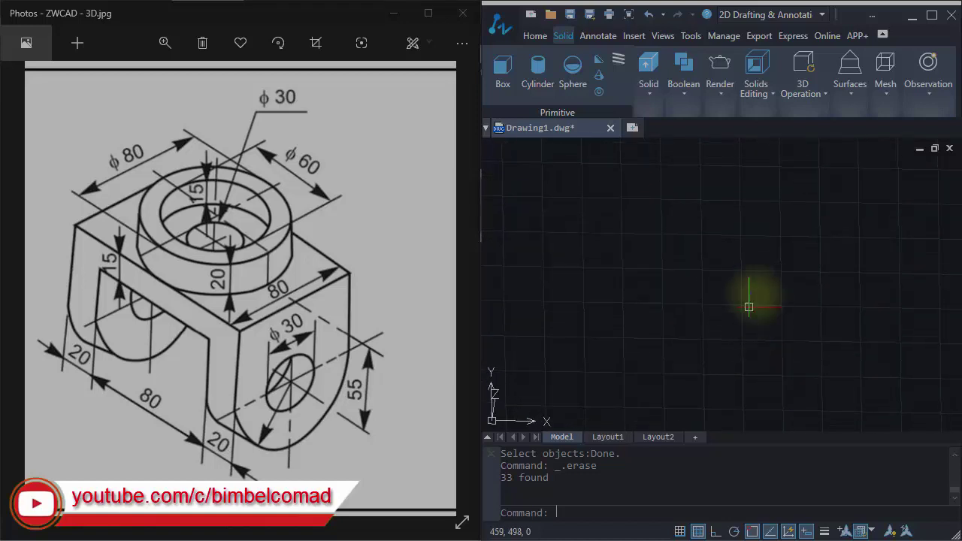
mouse_move(694, 258)
middle_down()
mouse_move(710, 333)
mouse_move(718, 337)
middle_up()
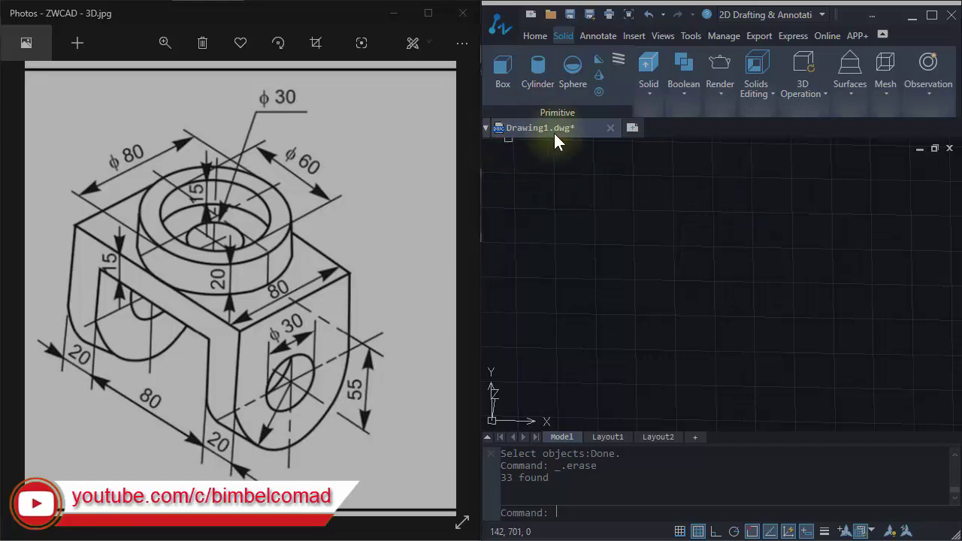
Step: Apply the Top named view and snap the ZWCAD window to the right half of the screen
click(931, 19)
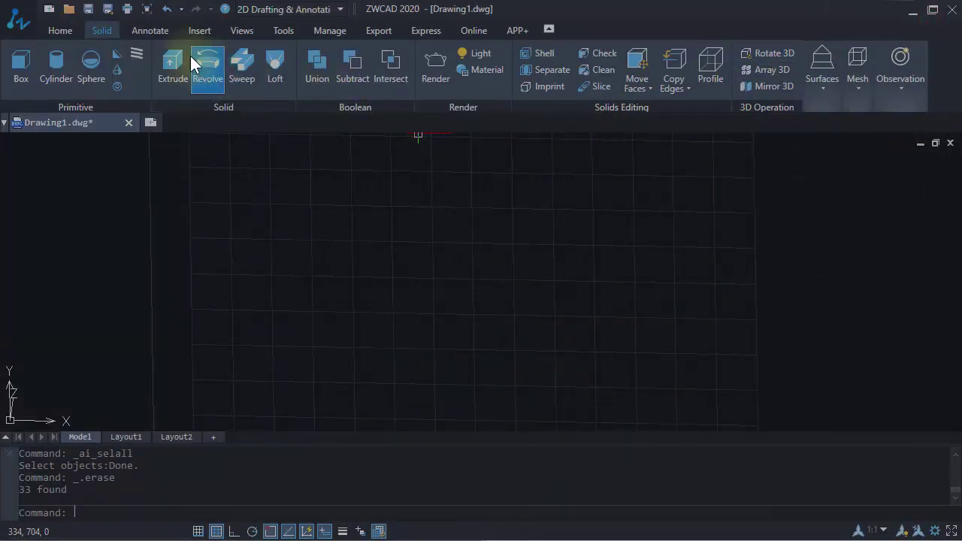
click(242, 31)
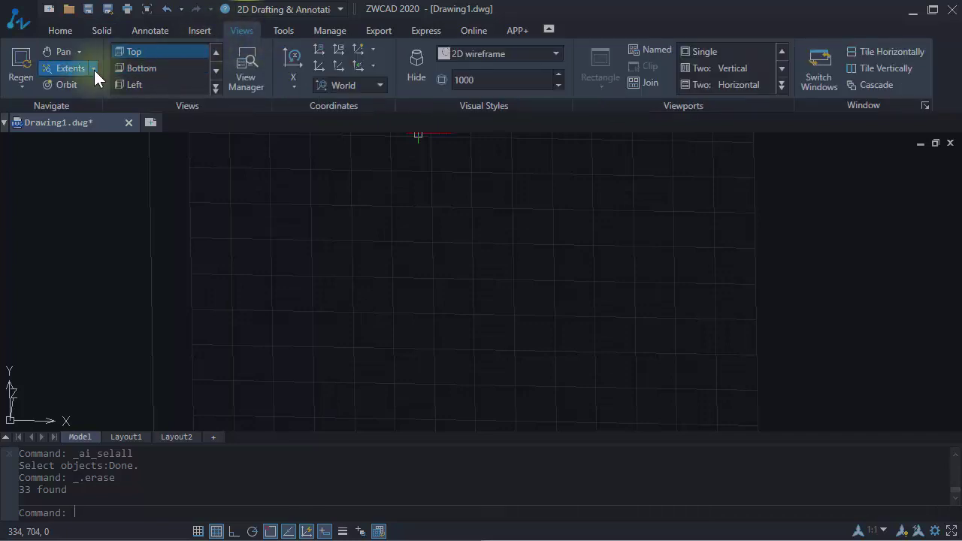
click(153, 55)
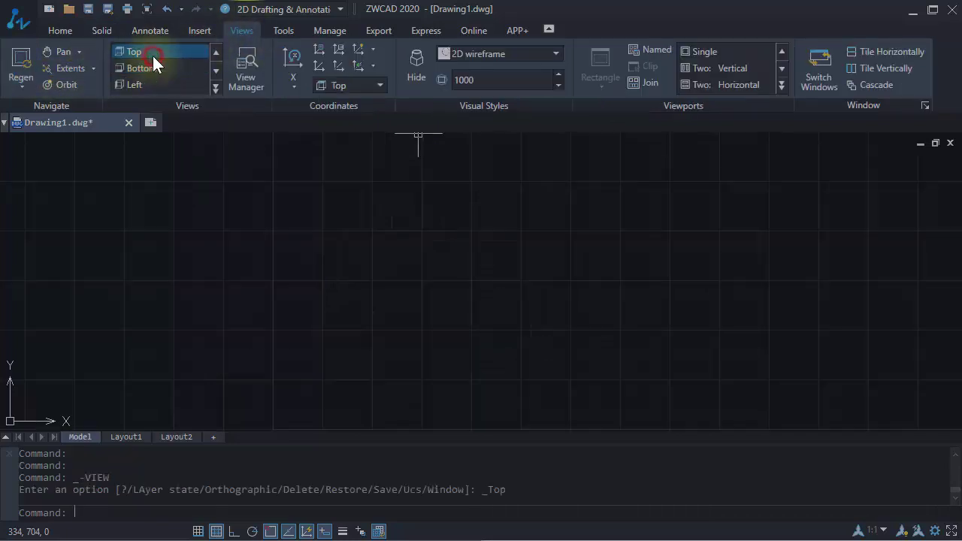
drag(752, 17, 921, 132)
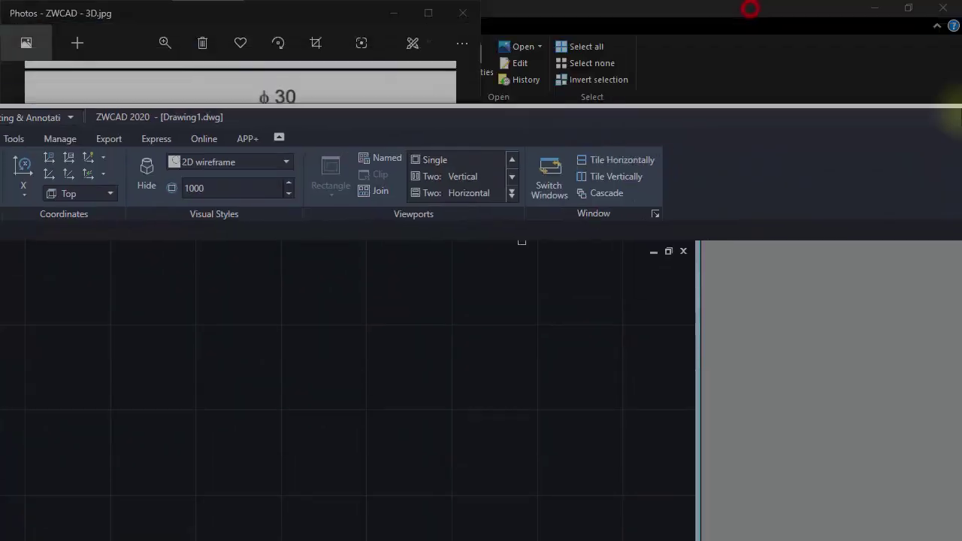
drag(695, 143, 961, 139)
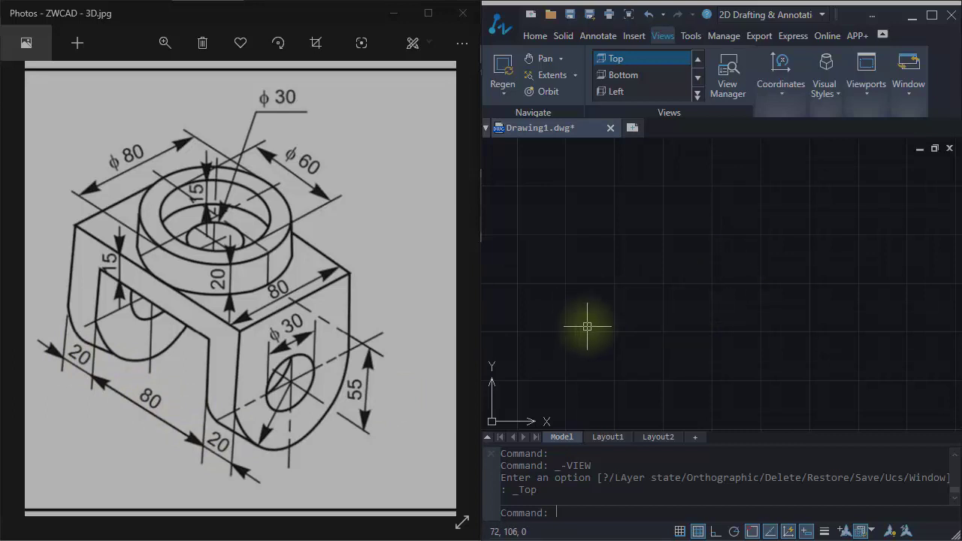
text(REC)
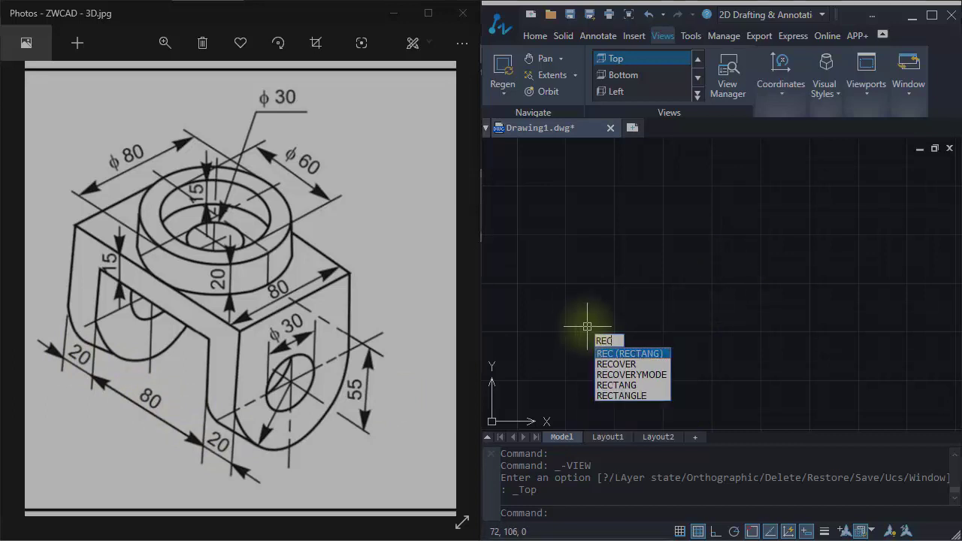
key(Return)
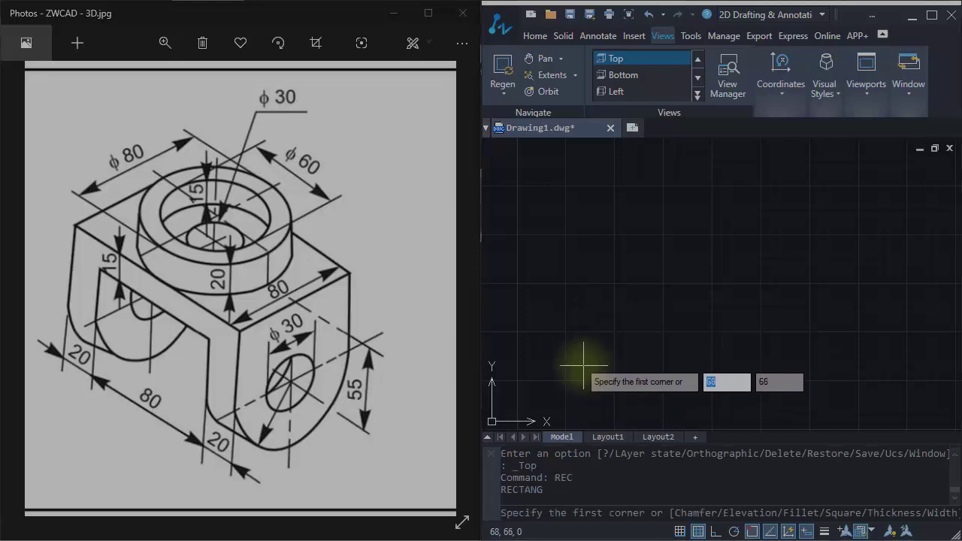
click(584, 366)
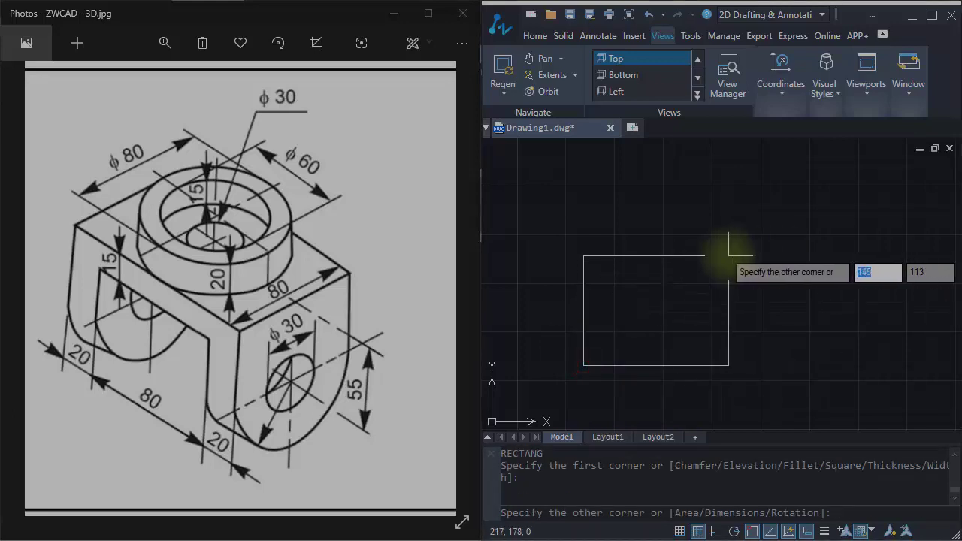
text(@)
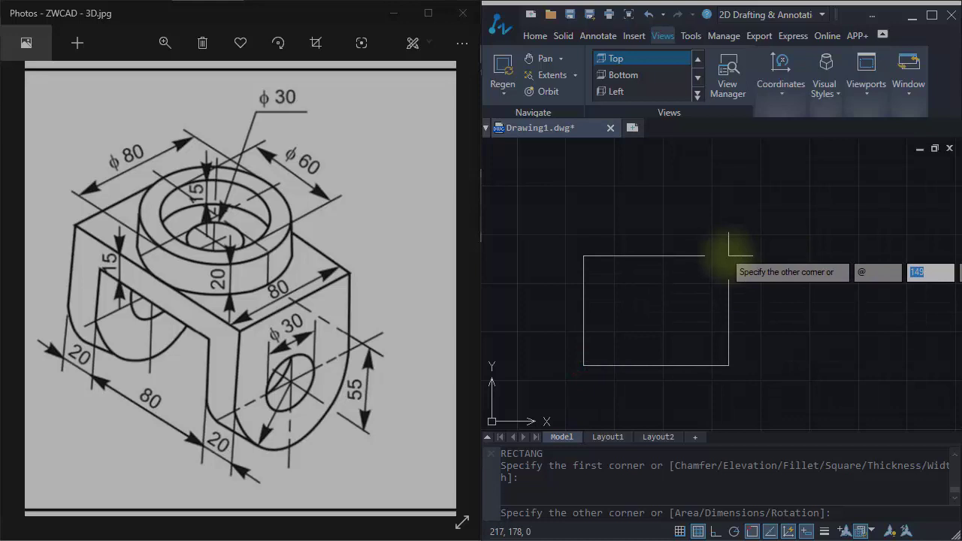
text(120)
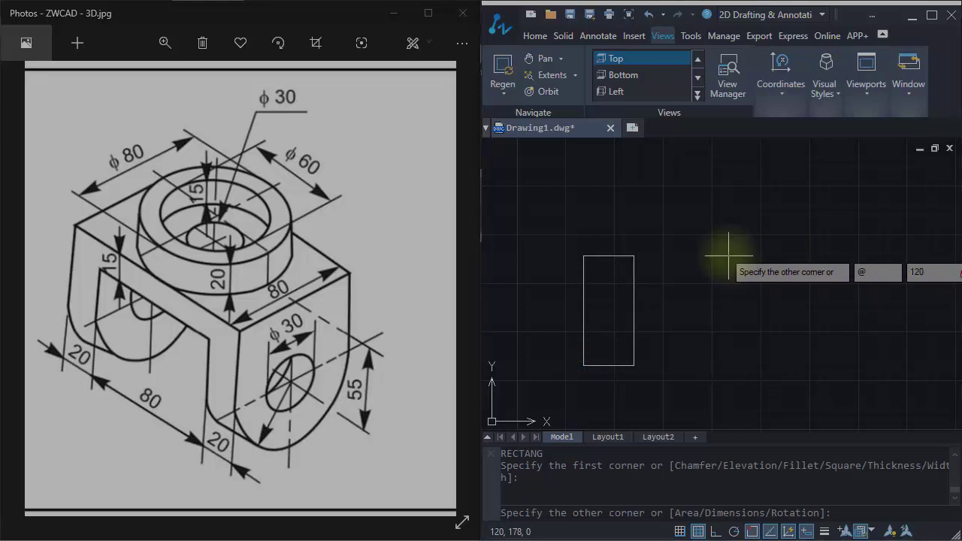
text(,80)
key(Return)
middle_drag(687, 326, 673, 322)
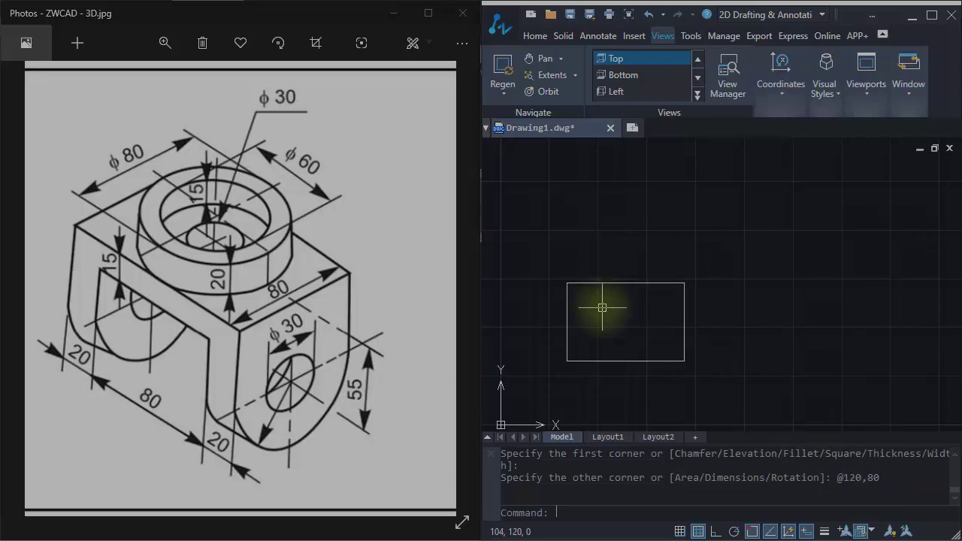
scroll(605, 309, up, 1)
scroll(627, 301, up, 1)
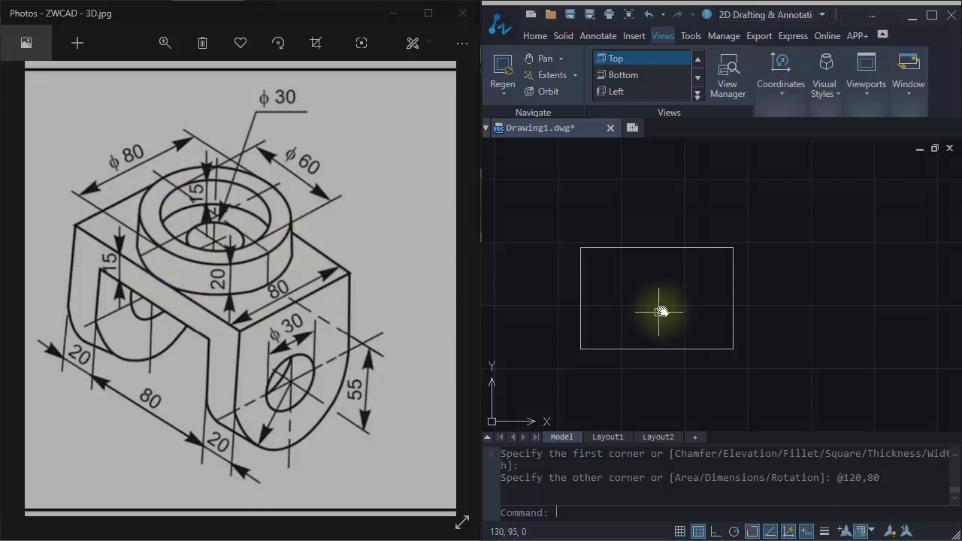
scroll(662, 311, up, 1)
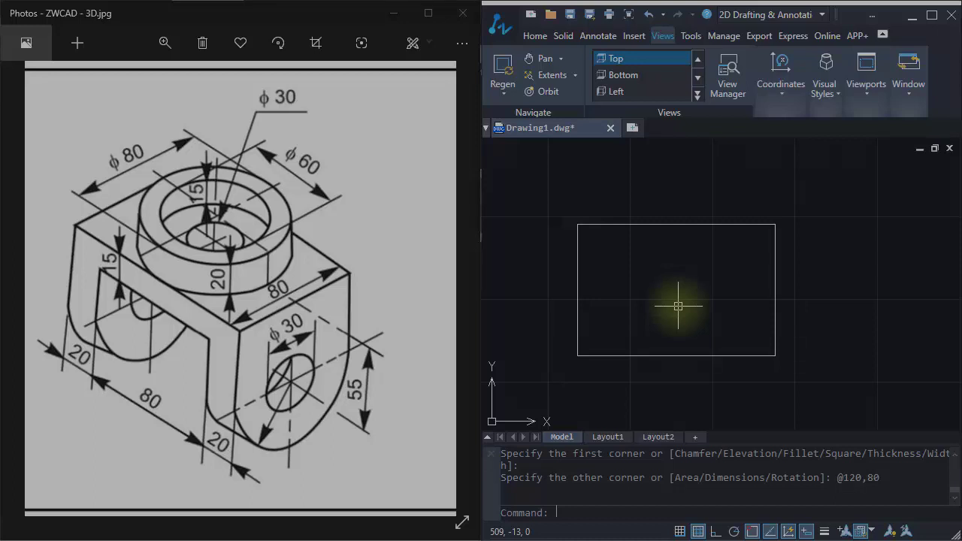
Step: Draw a 2P circle between the MID-snapped midpoints of the rectangle's bottom and top edges
text(c)
key(Return)
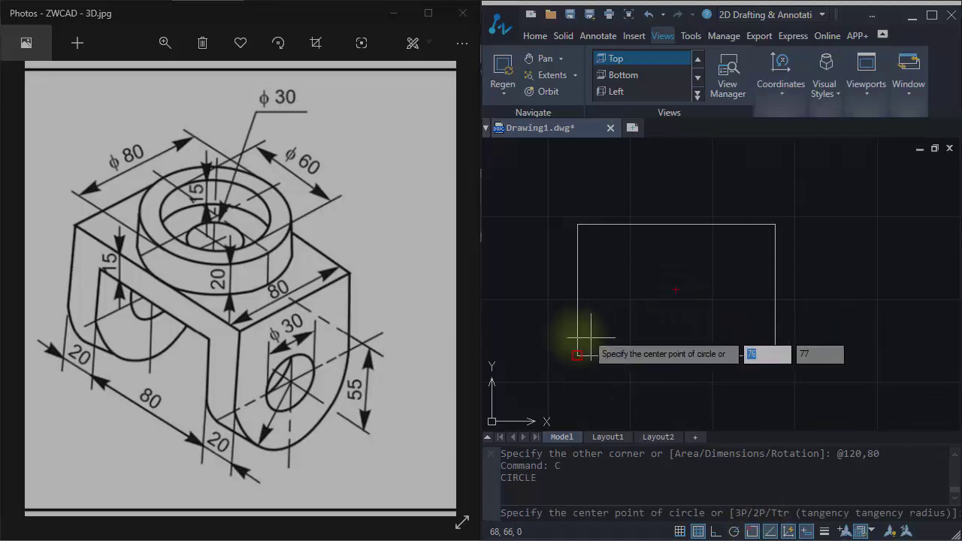
text(2)
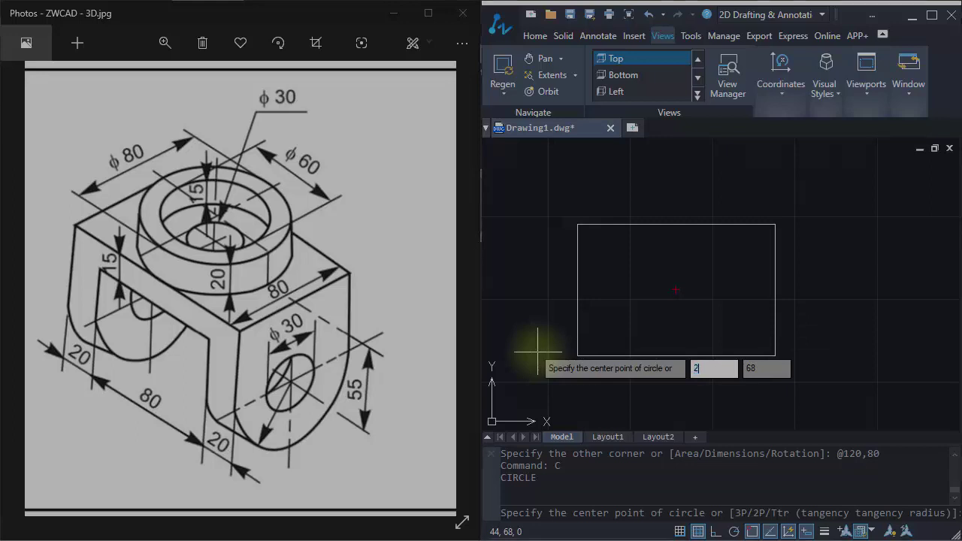
text(p)
key(Return)
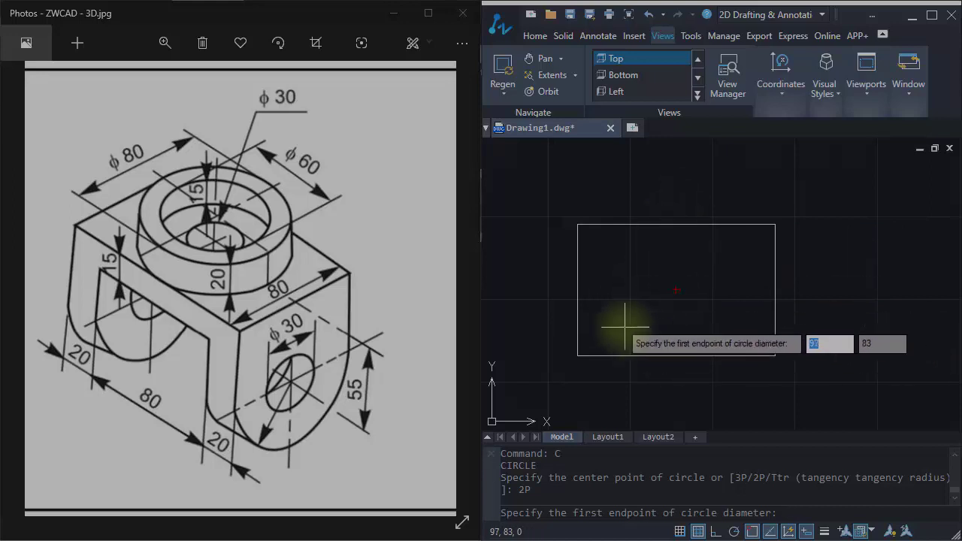
text(MID)
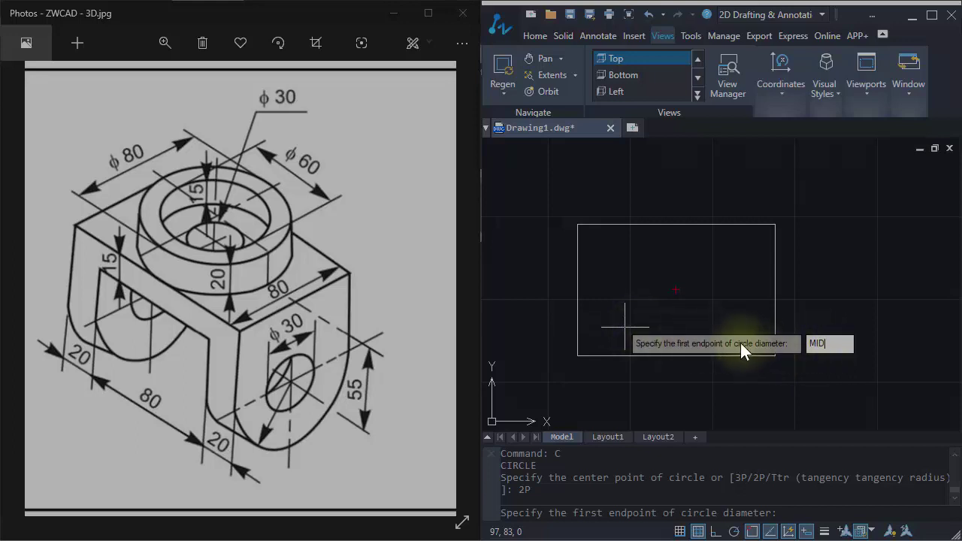
key(Return)
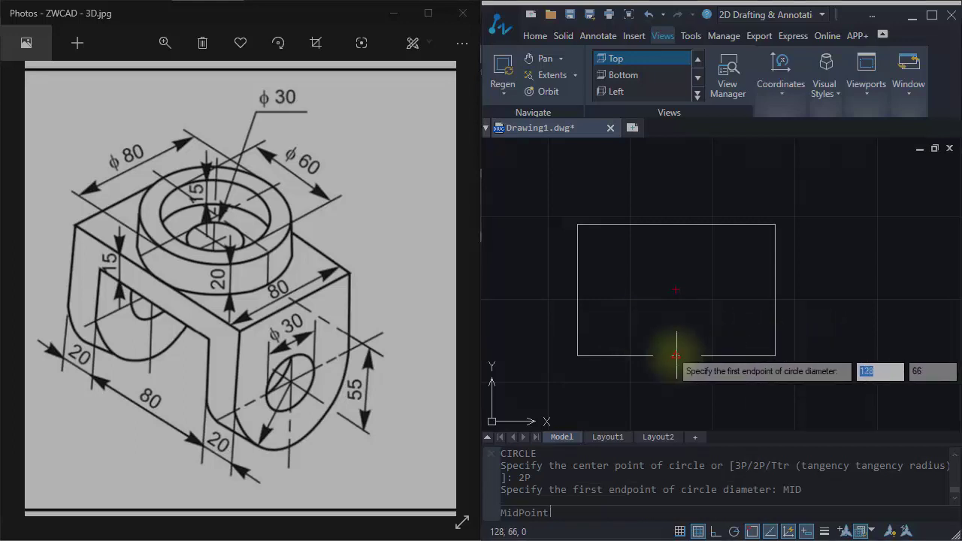
click(676, 354)
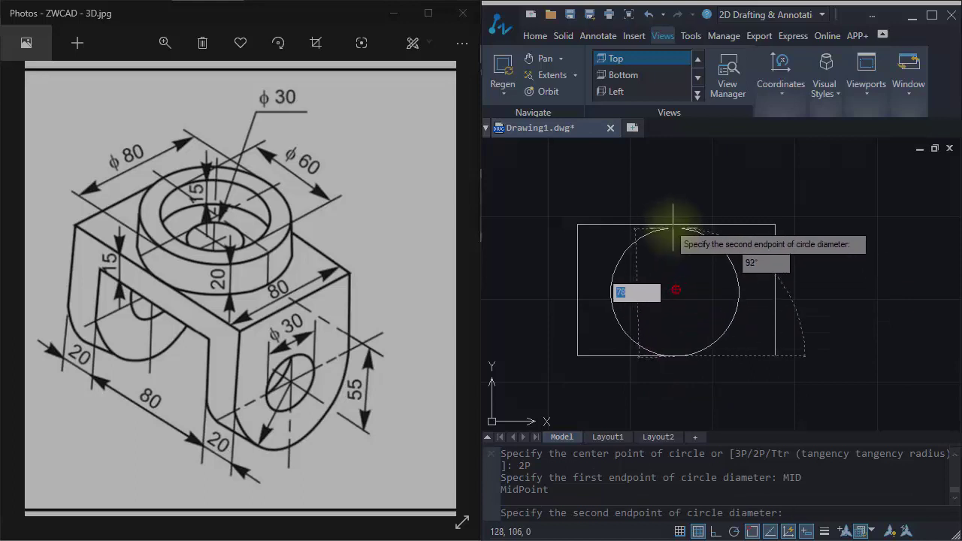
text(MID)
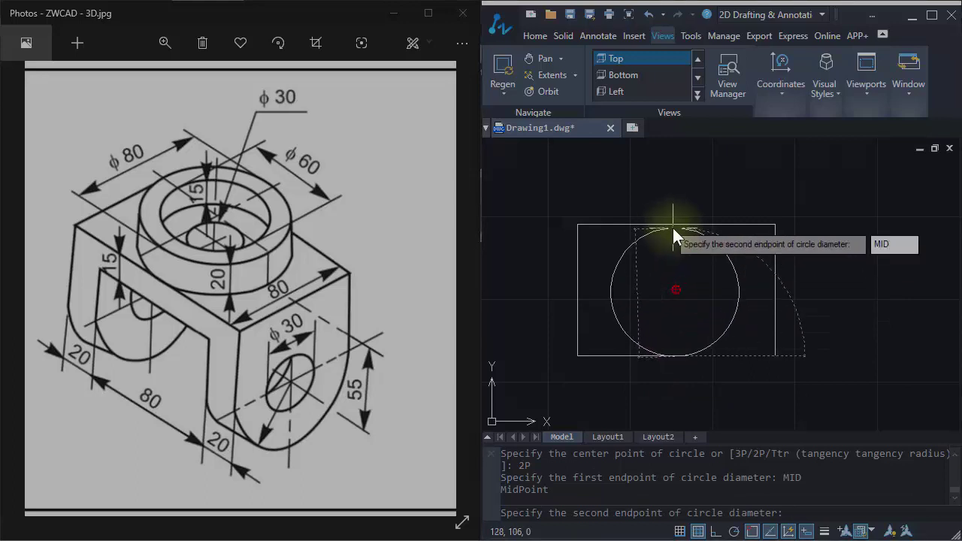
key(Return)
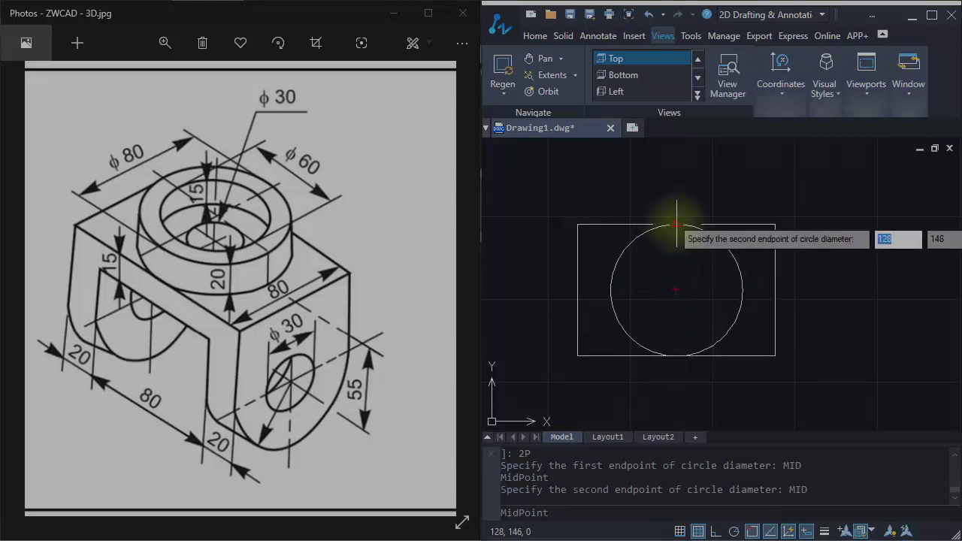
click(676, 224)
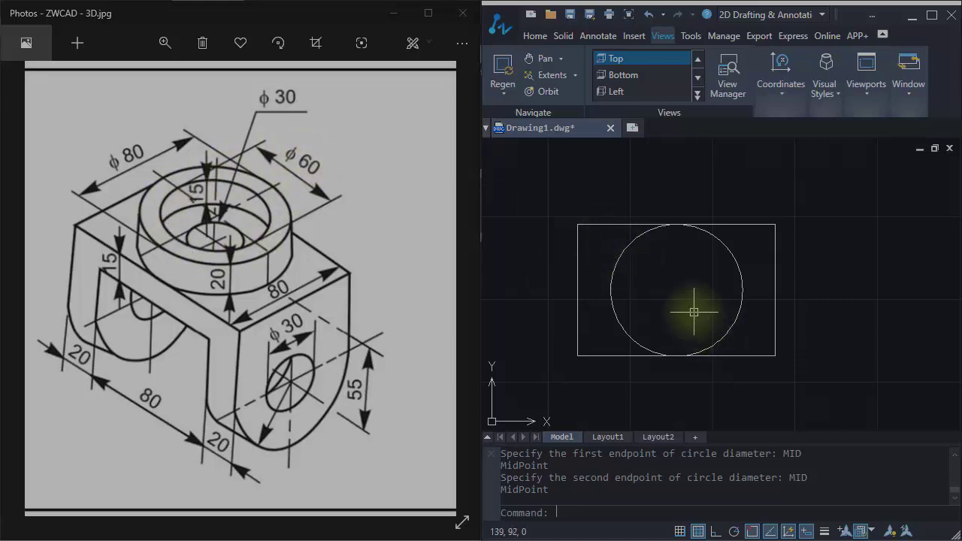
middle_drag(691, 308, 690, 307)
Step: Draw a 60-diameter circle centred on the existing circle
text(c)
key(Return)
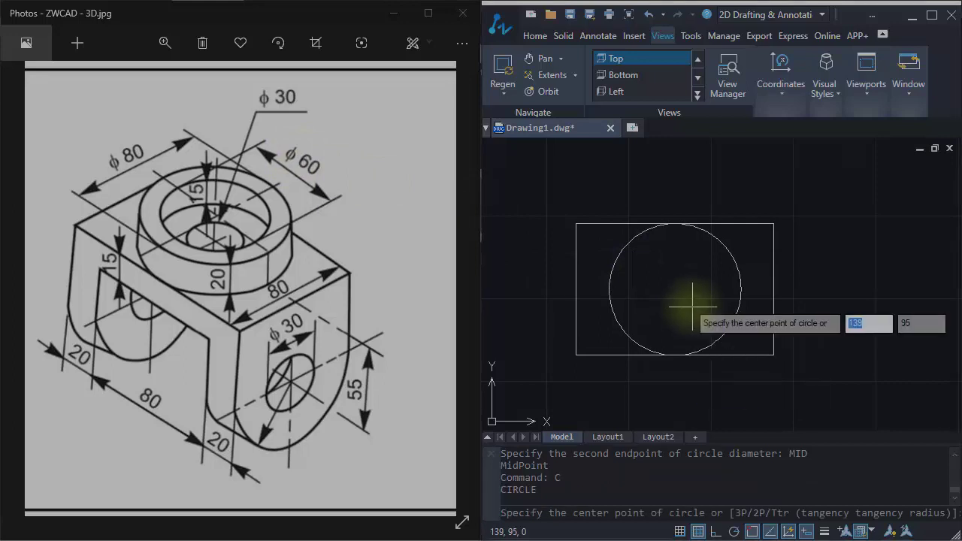
click(675, 289)
text(D)
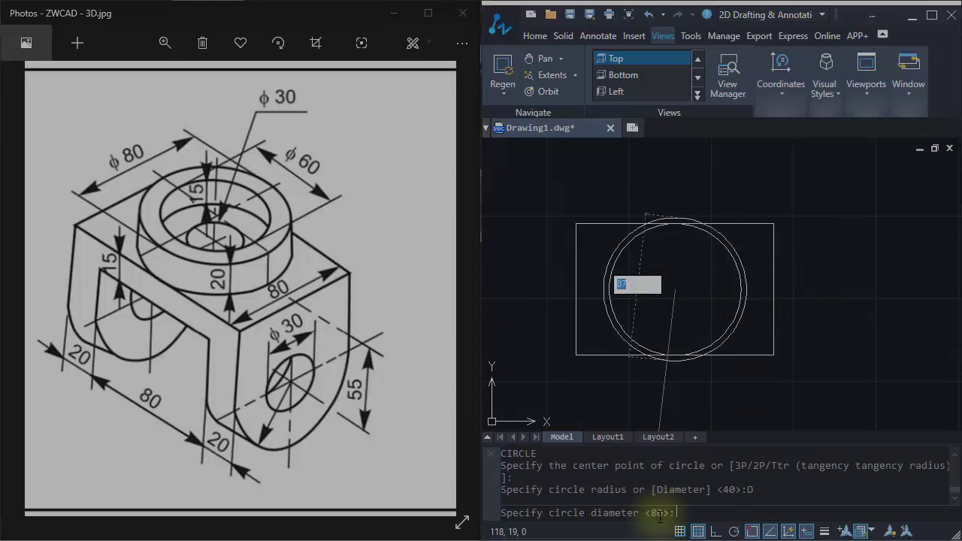
click(647, 513)
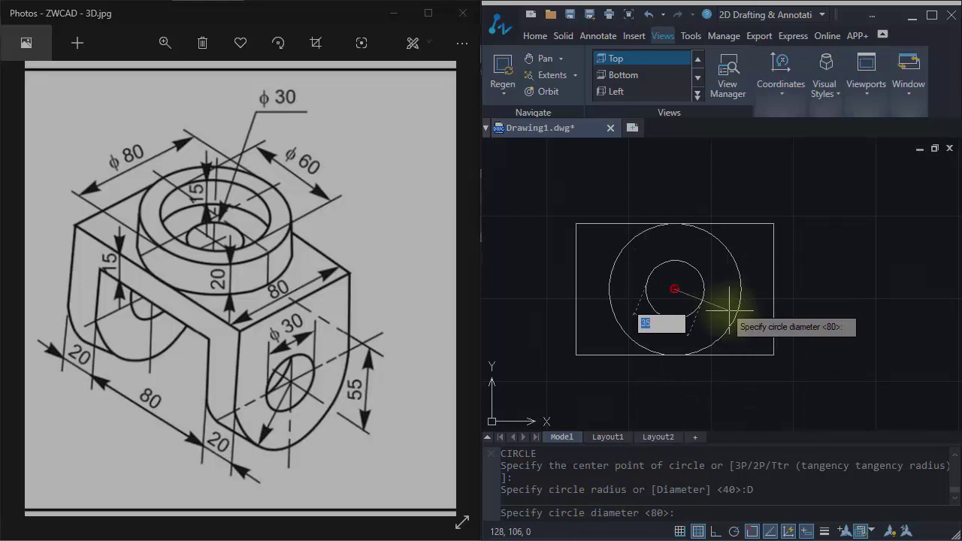
text(60)
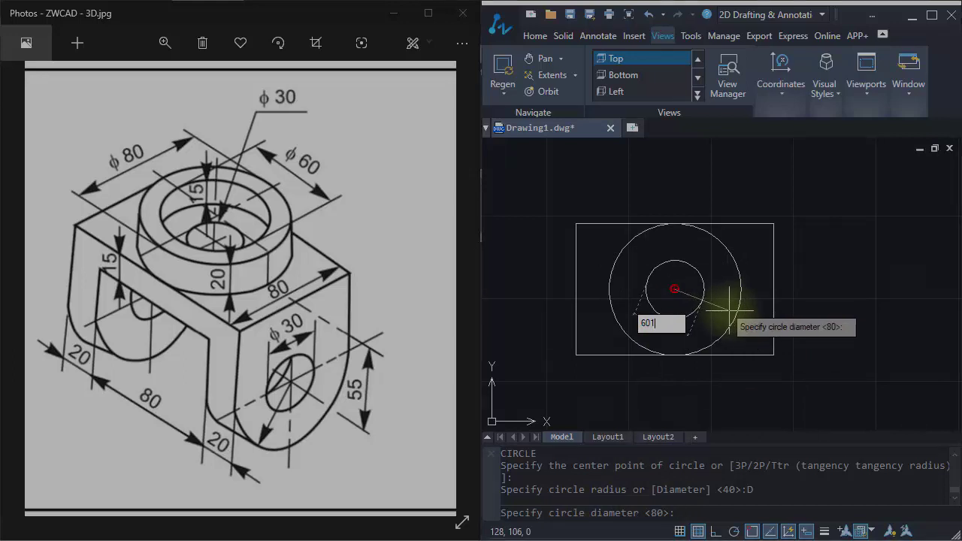
key(Return)
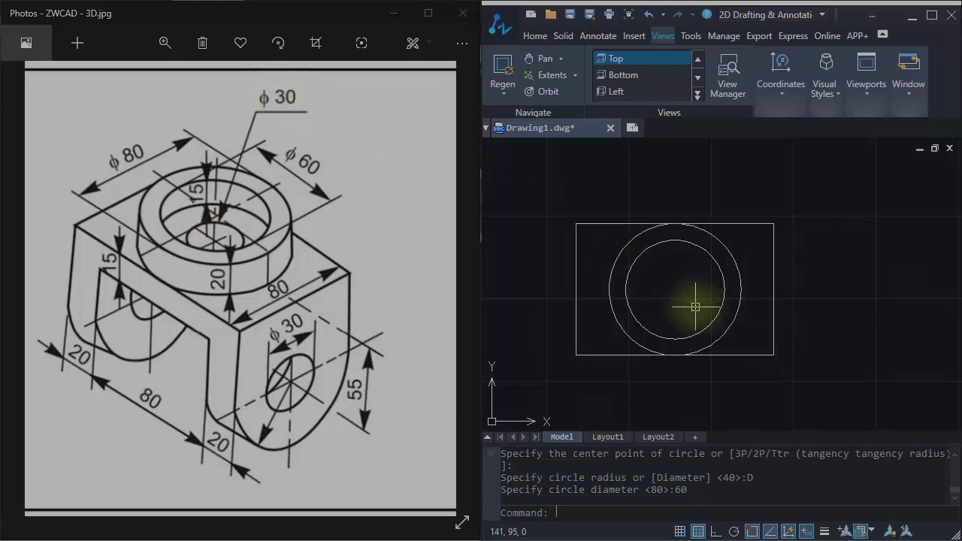
Step: Draw a 30-diameter circle at the same centre
text(c)
key(Return)
click(676, 289)
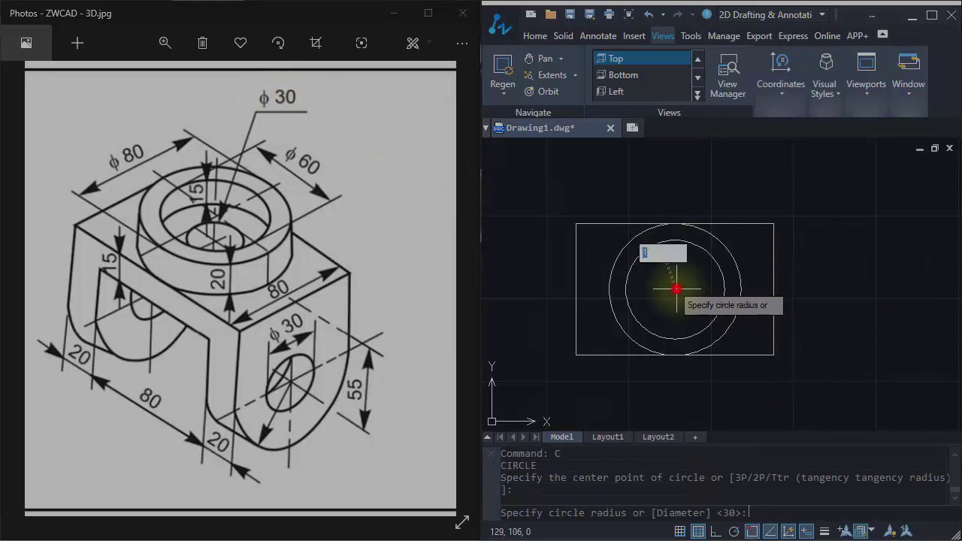
text(d)
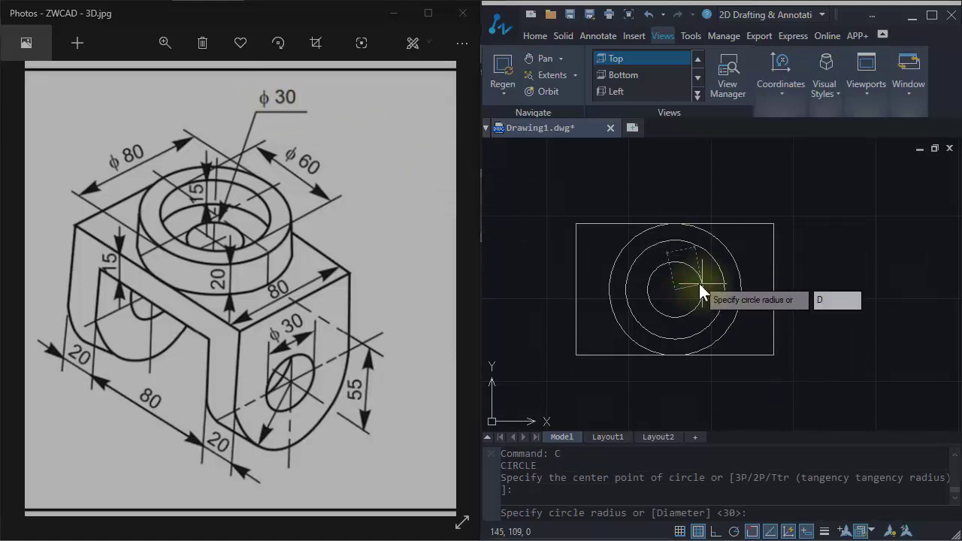
key(Return)
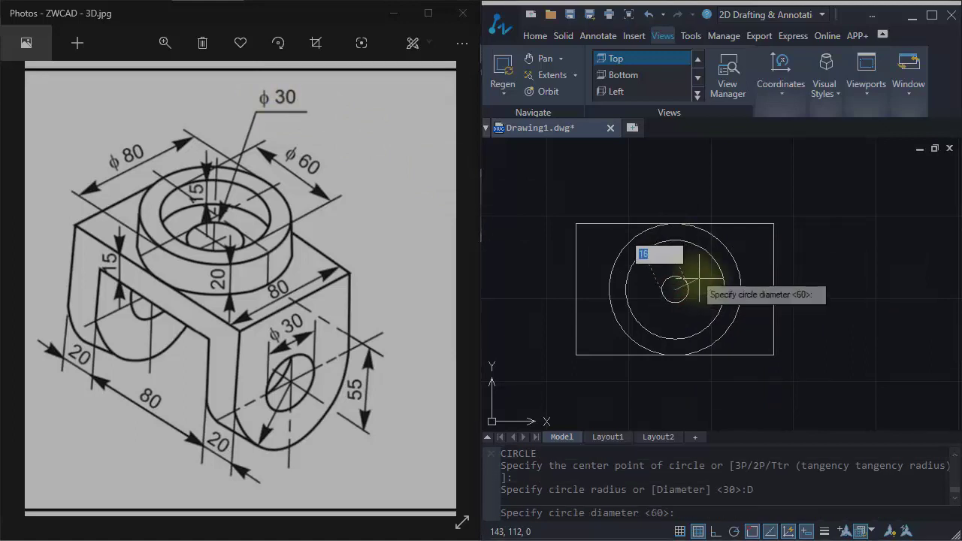
text(30)
key(Return)
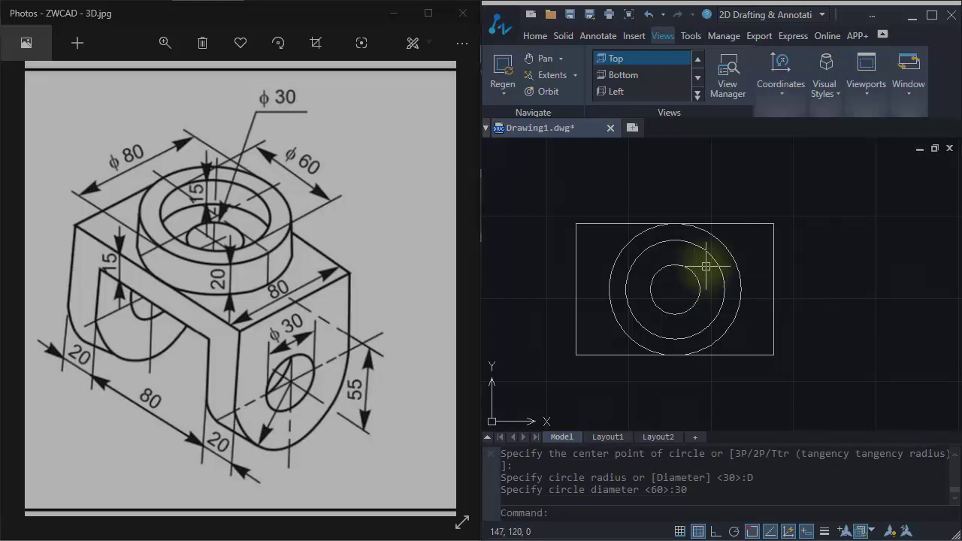
Step: Orbit the rectangle and rings into a tilted 3D view and zoom in, cancelling a started extrusion
middle_drag(674, 279, 655, 275)
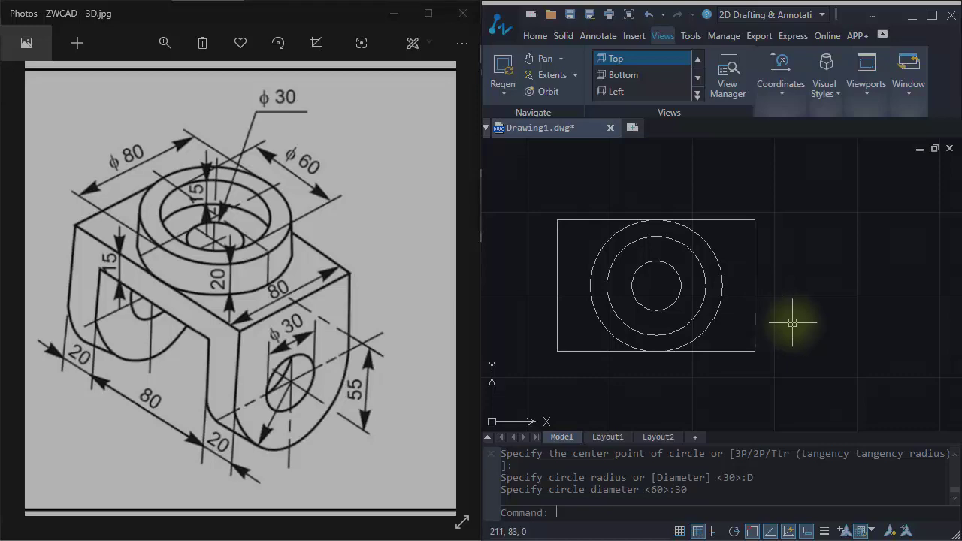
mouse_move(792, 323)
shift+middle_down()
mouse_move(739, 199)
mouse_move(655, 424)
mouse_move(586, 339)
mouse_move(679, 361)
mouse_move(669, 343)
mouse_move(675, 367)
mouse_move(716, 332)
shift+middle_up()
scroll(716, 332, up, 1)
text(ext)
key(Return)
click(806, 322)
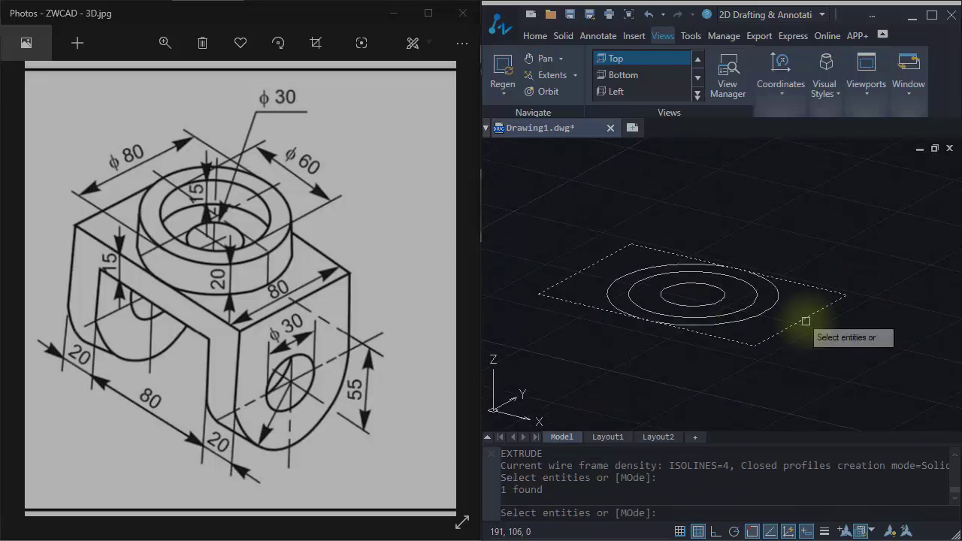
key(Escape)
key(Escape)
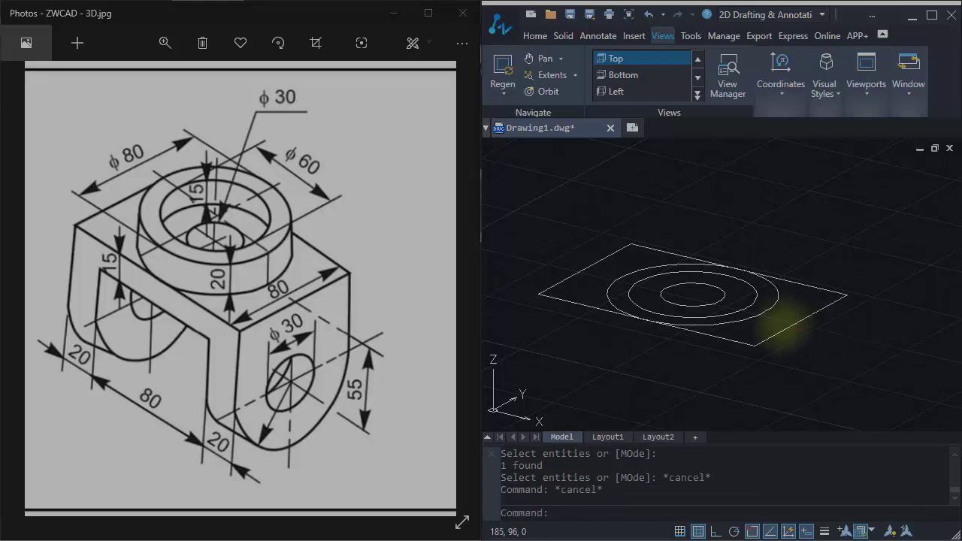
scroll(700, 319, up, 1)
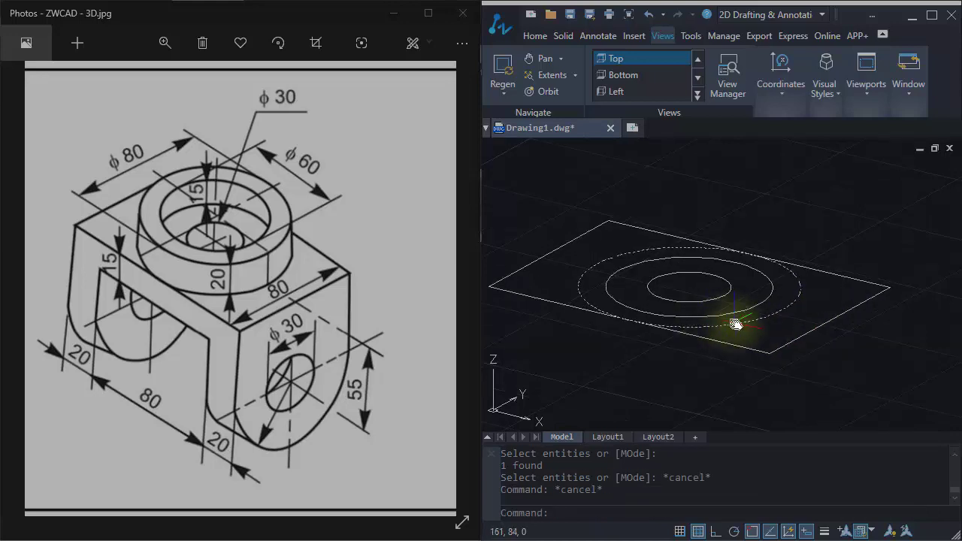
scroll(741, 325, up, 1)
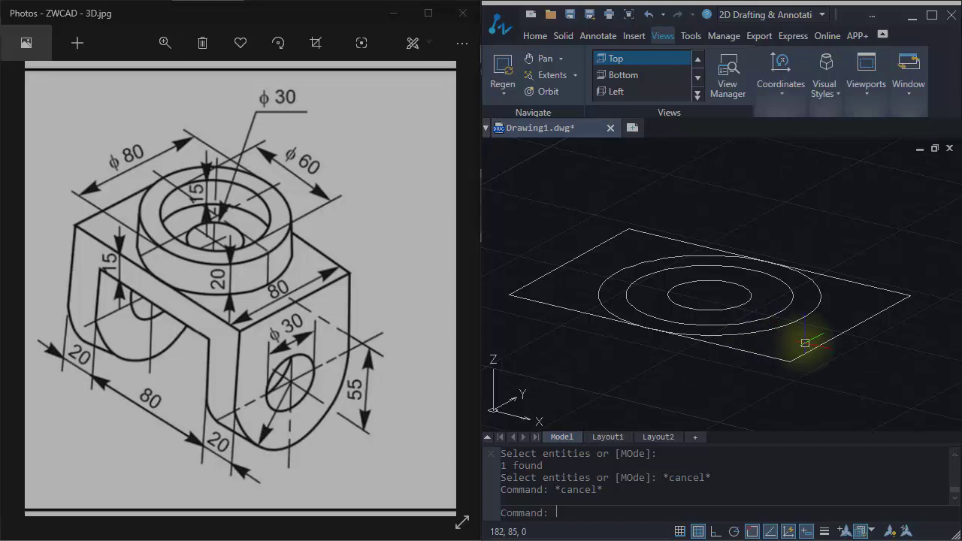
text(PRE)
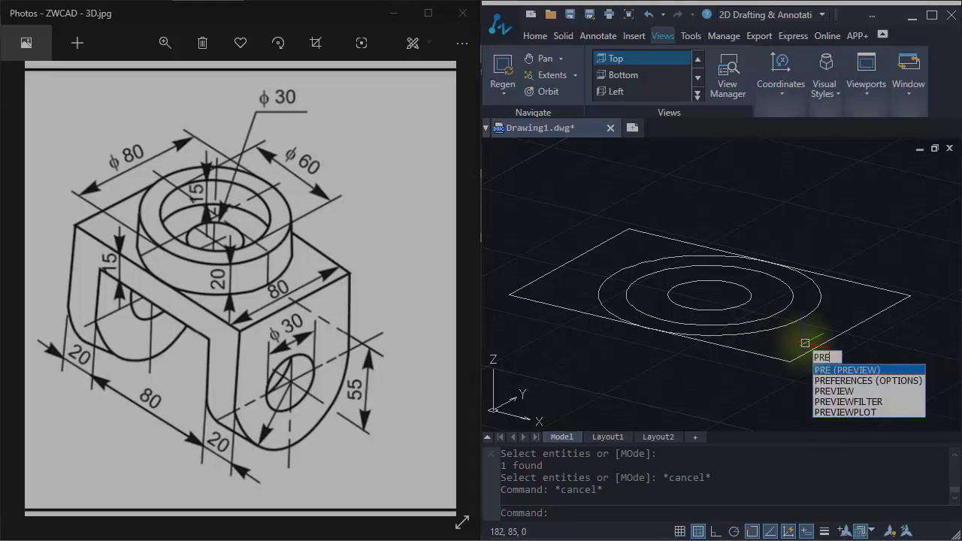
text(SS)
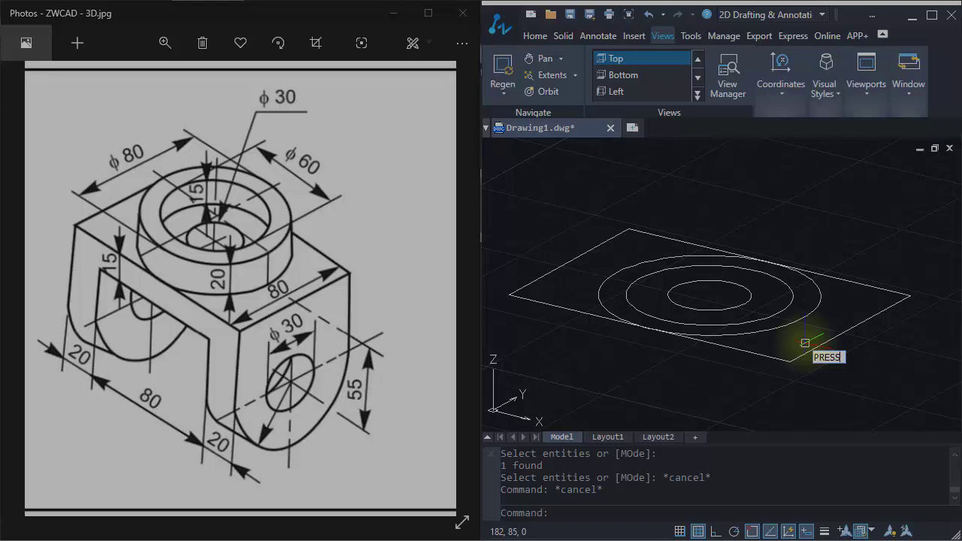
Step: Extrude the 120 × 80 rectangle to a height of 15 with EXT
key(Escape)
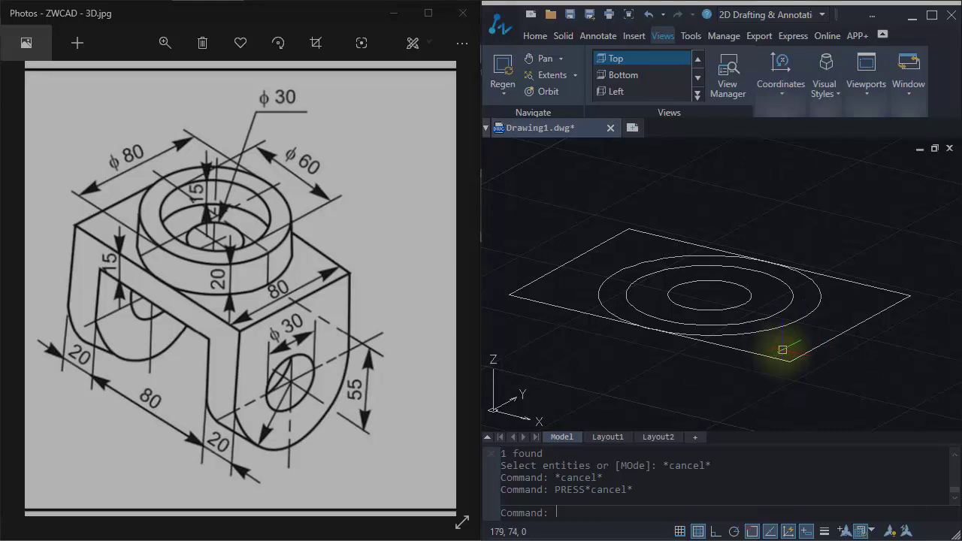
text(EXT)
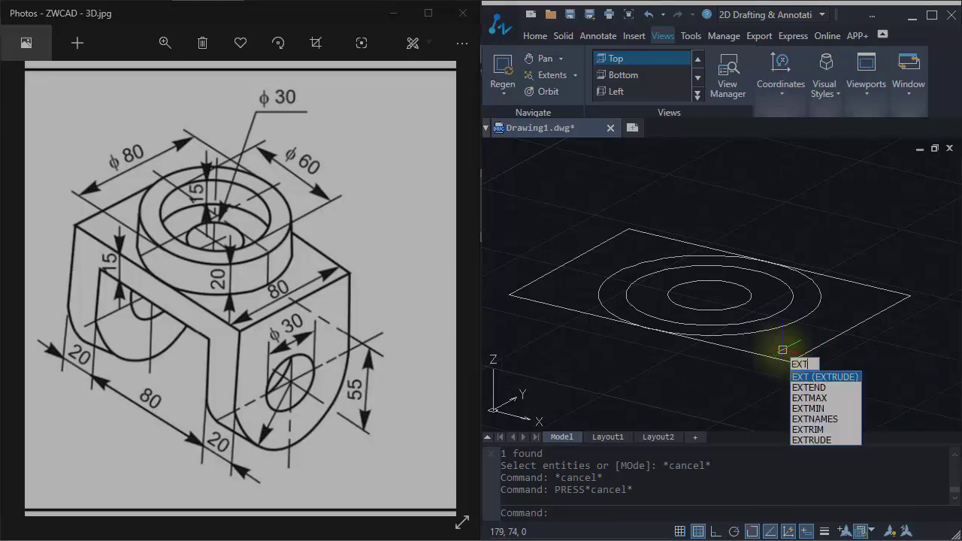
text(RE)
key(BackSpace)
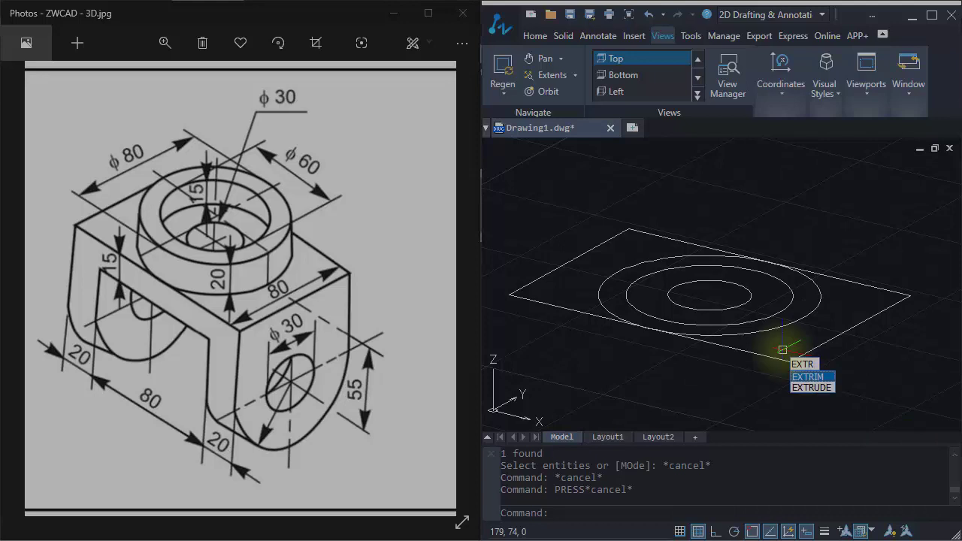
text(UD)
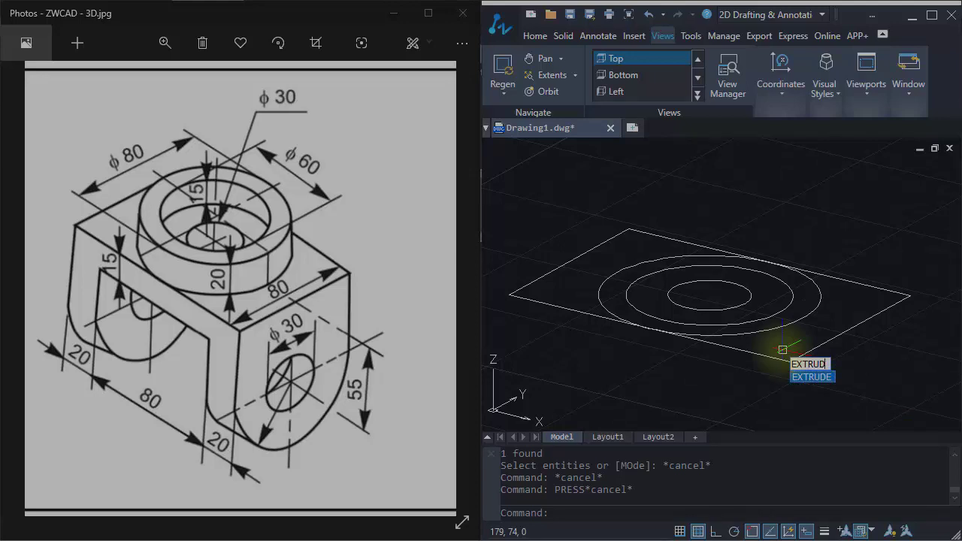
text(E)
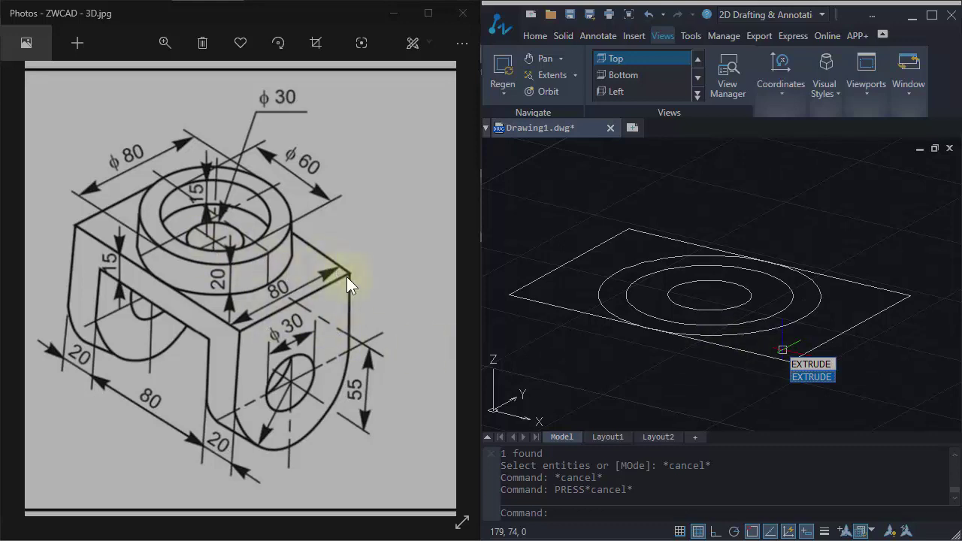
key(BackSpace)
key(BackSpace)
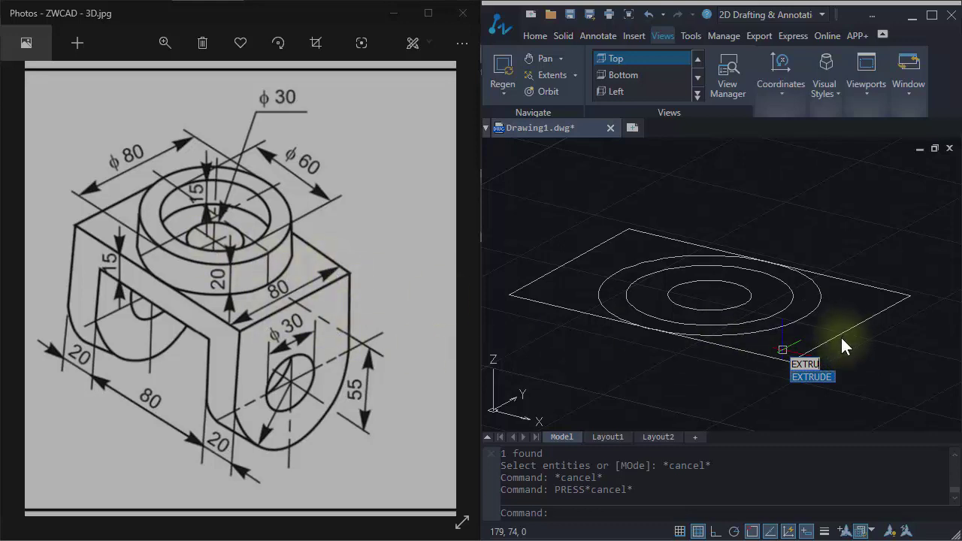
key(BackSpace)
key(BackSpace)
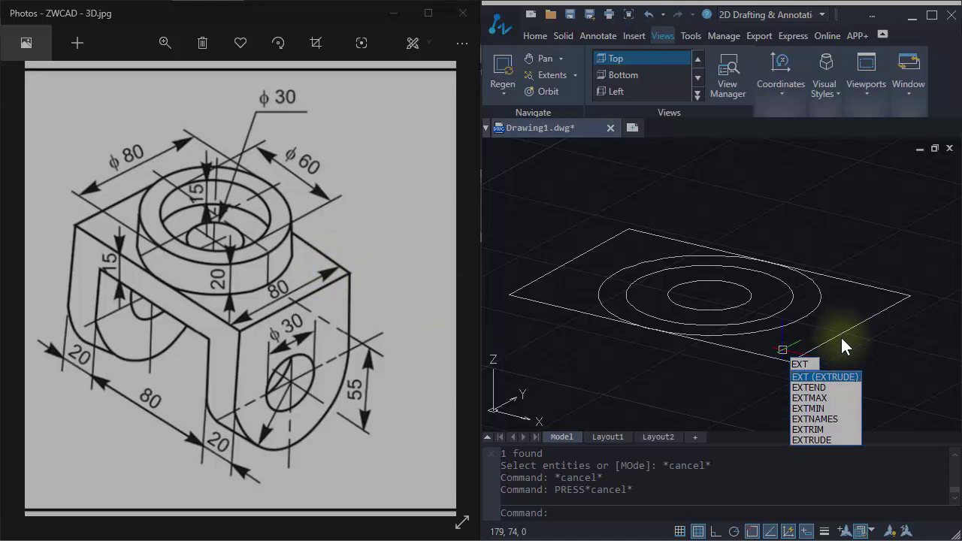
key(Return)
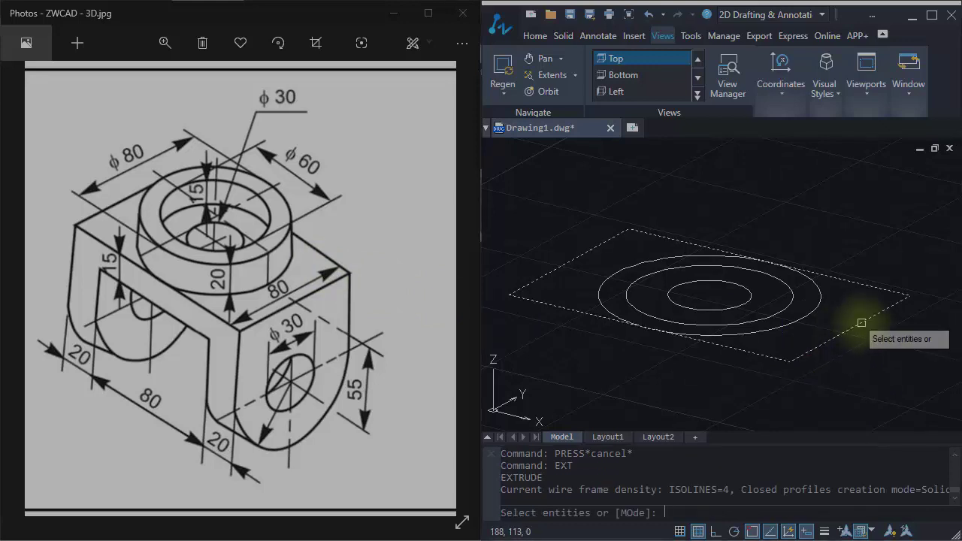
click(861, 322)
key(Return)
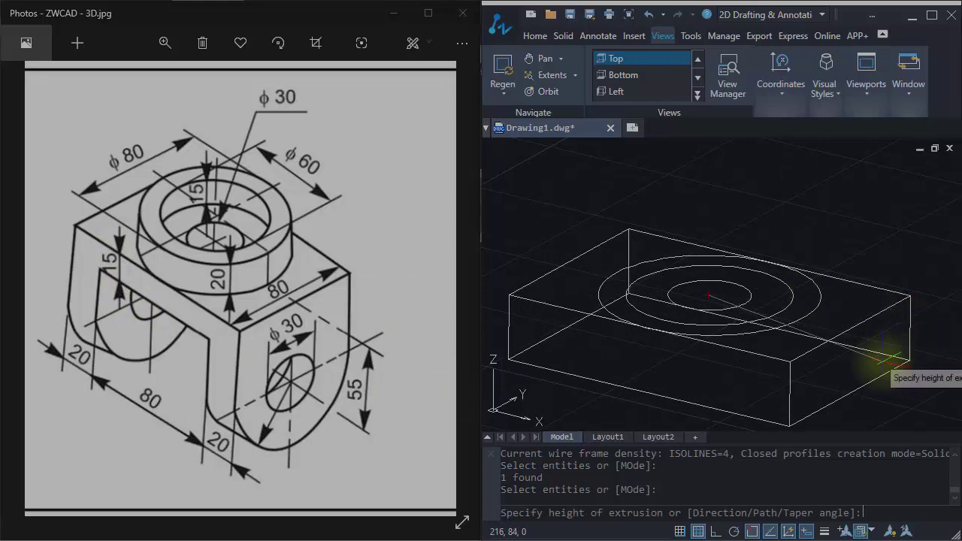
text(15)
key(Return)
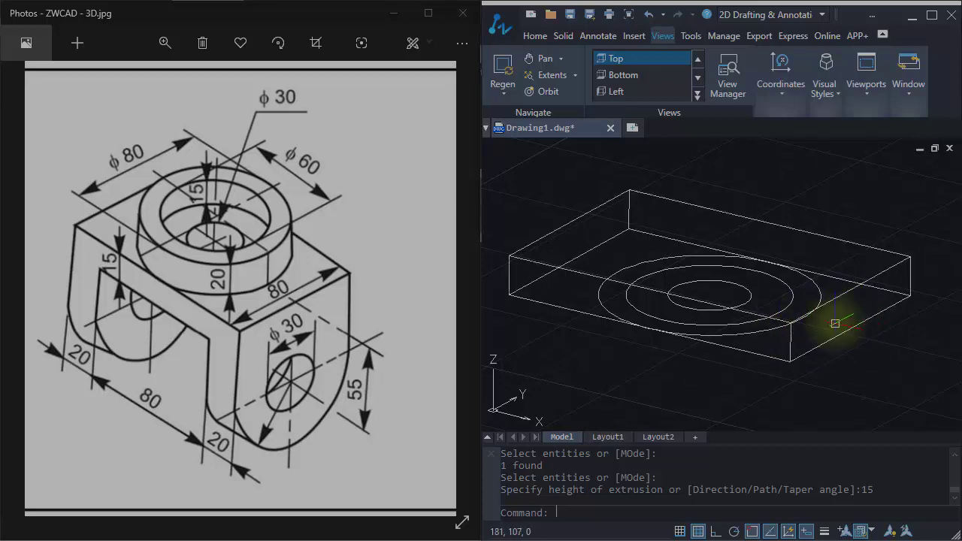
Step: Move the plate from a top corner to its bottom corner so the rings sit on top
text(M)
key(Return)
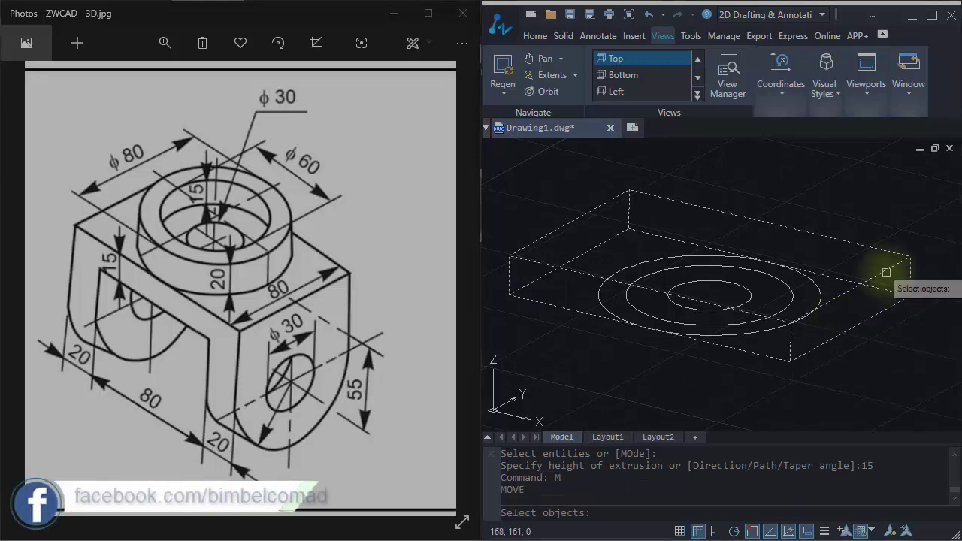
click(886, 271)
key(Return)
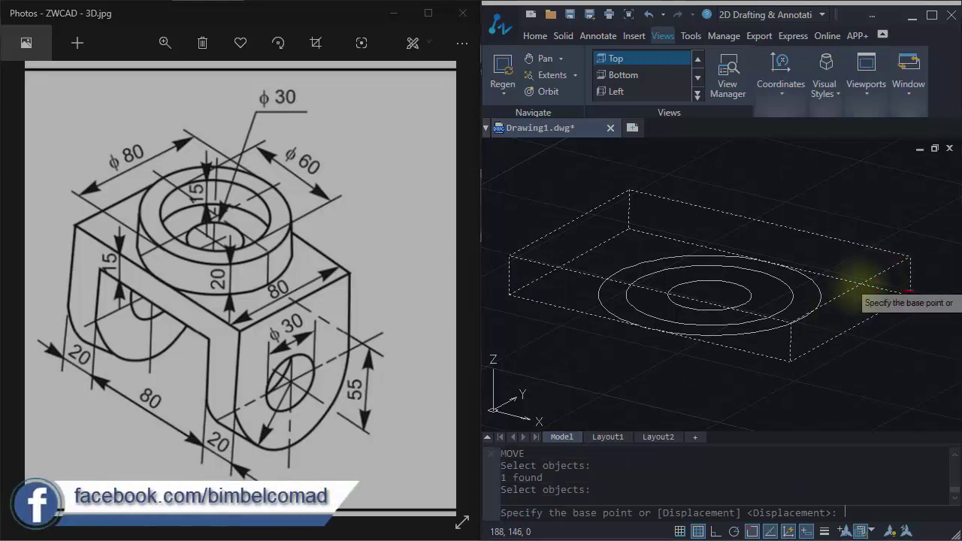
click(910, 257)
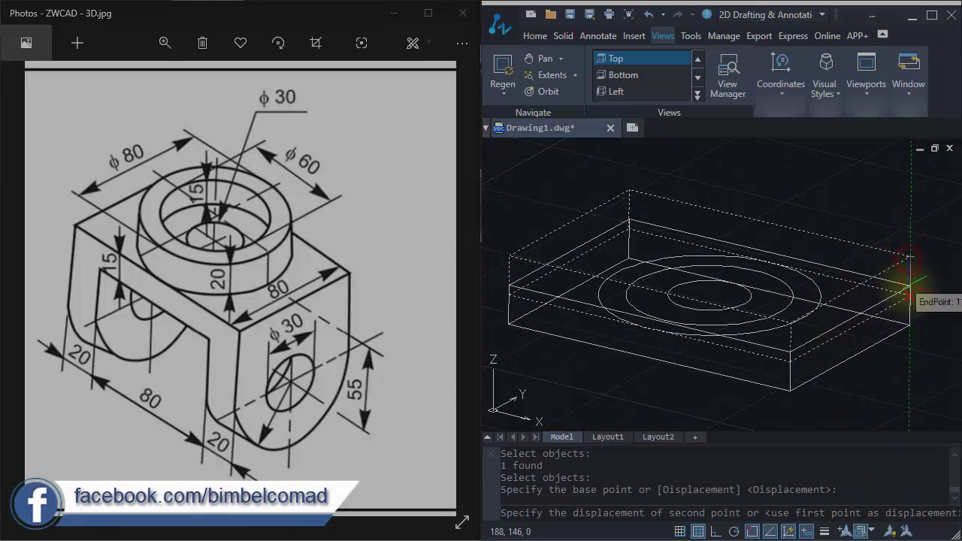
click(910, 294)
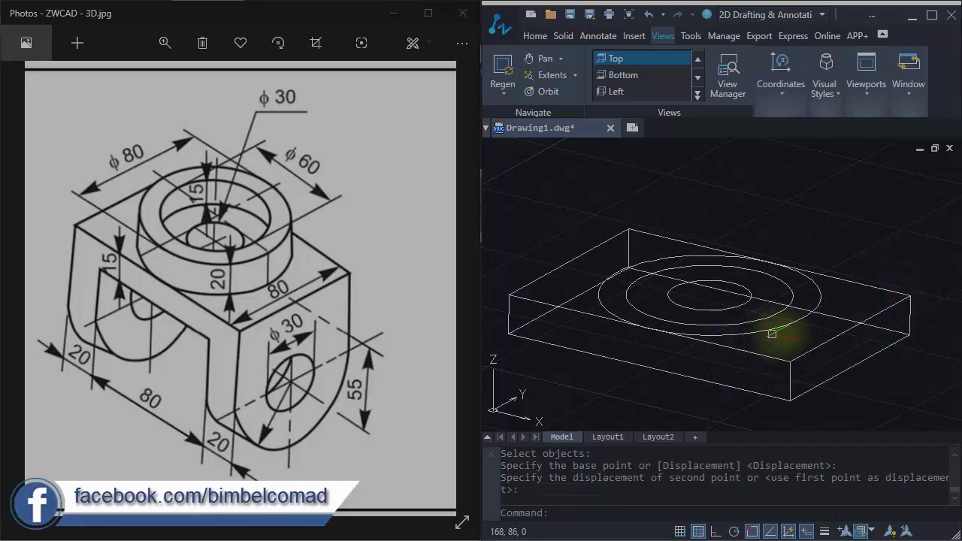
mouse_move(788, 348)
shift+middle_down()
mouse_move(805, 358)
mouse_move(802, 368)
shift+middle_up()
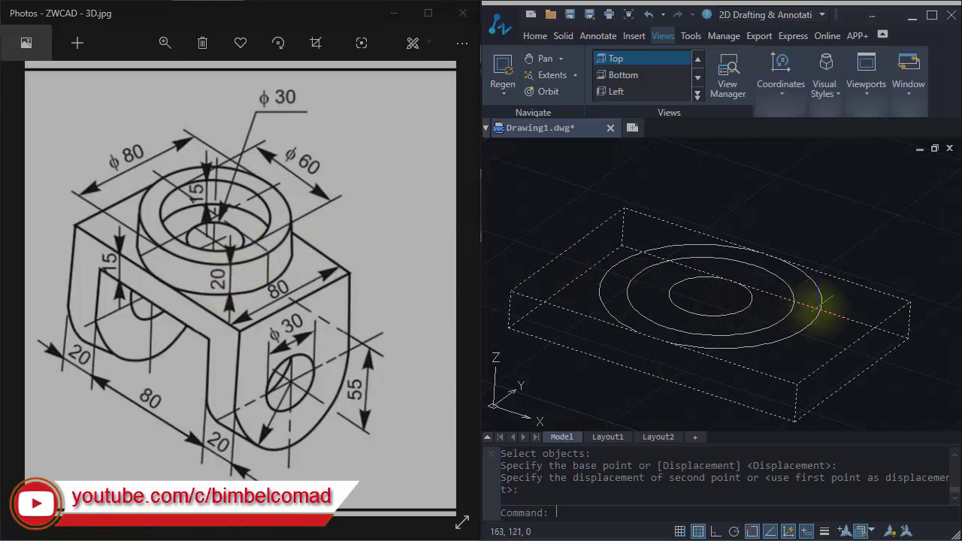
Step: Extrude the 80-diameter circle 20 units into a cylinder on the plate
text(ext)
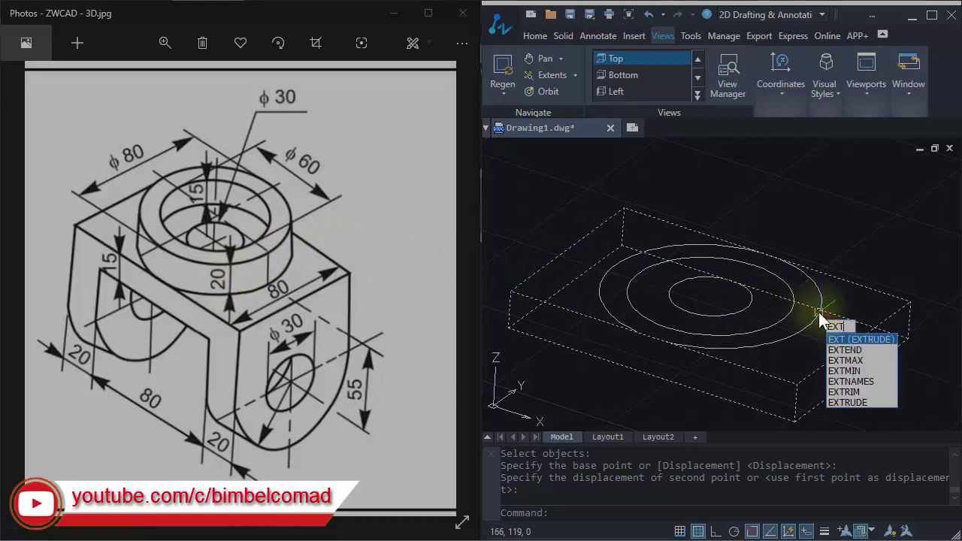
key(Return)
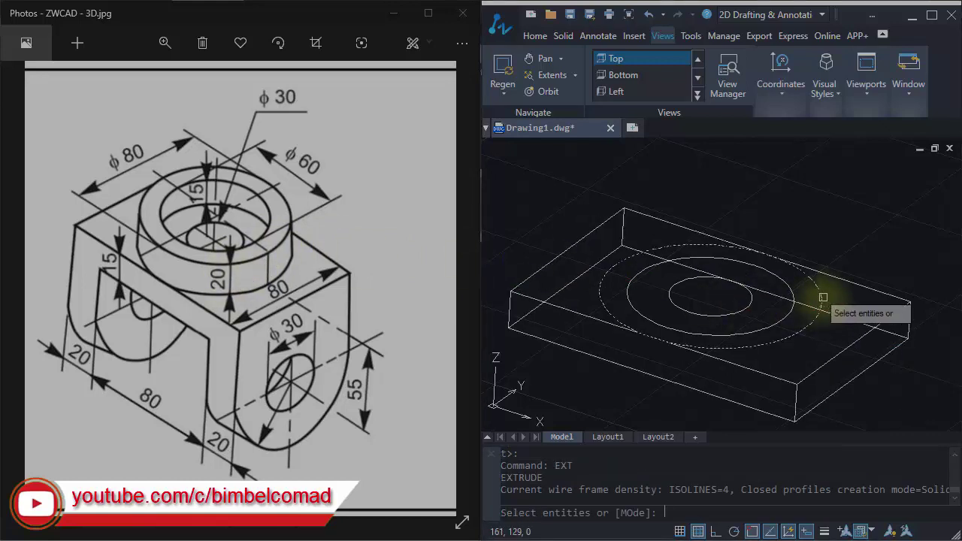
click(823, 297)
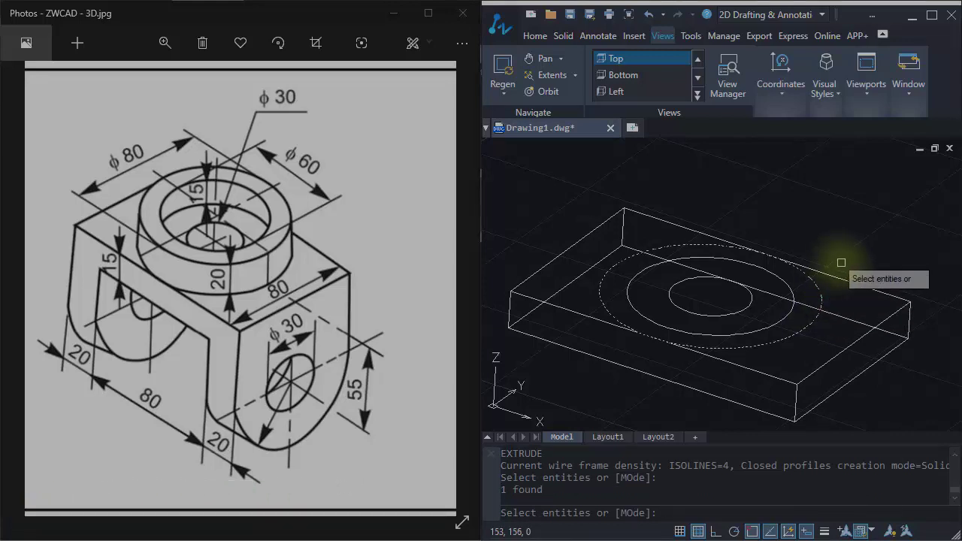
key(Return)
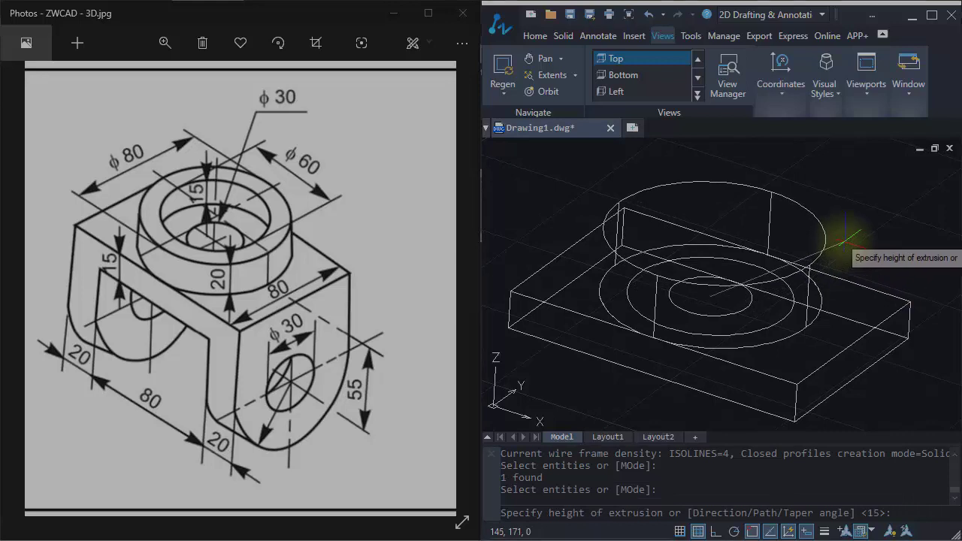
text(20)
key(Return)
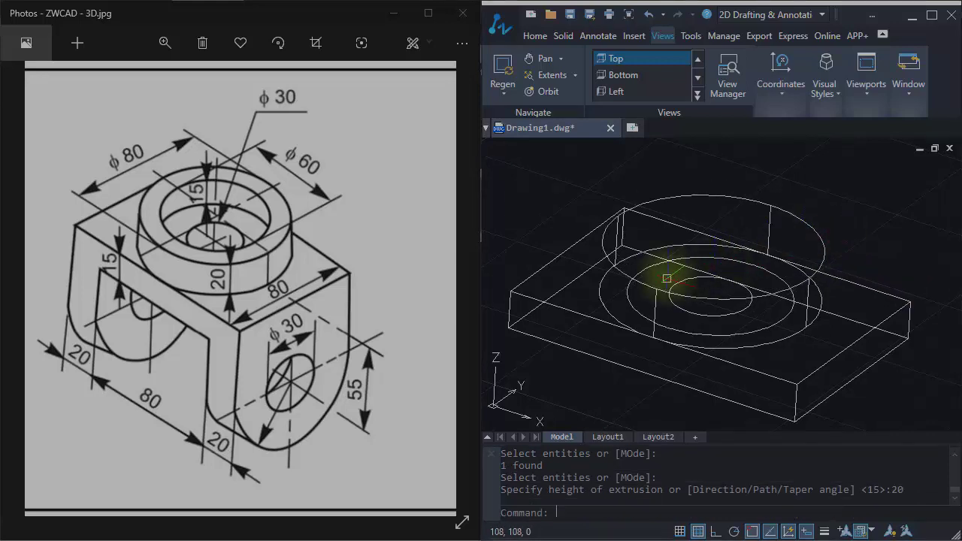
shift+middle_drag(672, 301, 662, 255)
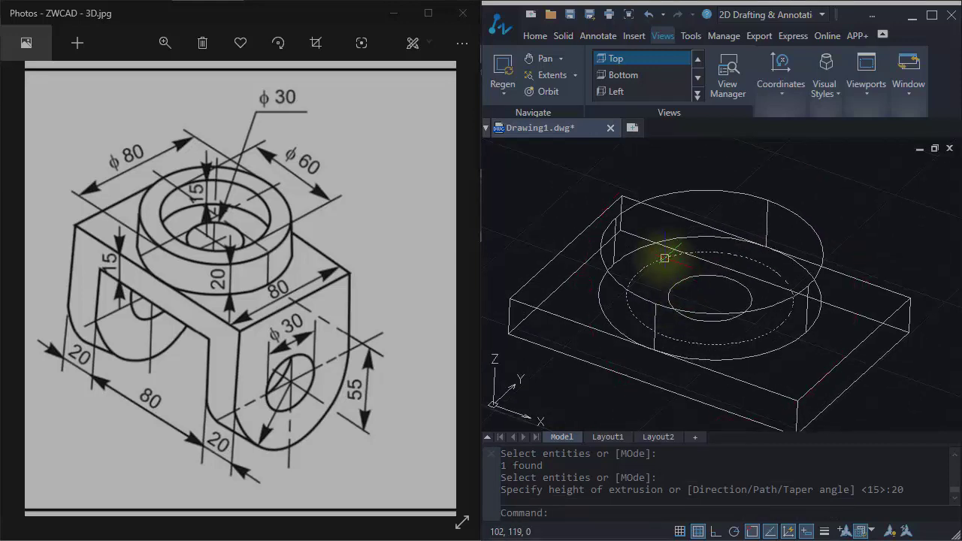
scroll(666, 257, up, 1)
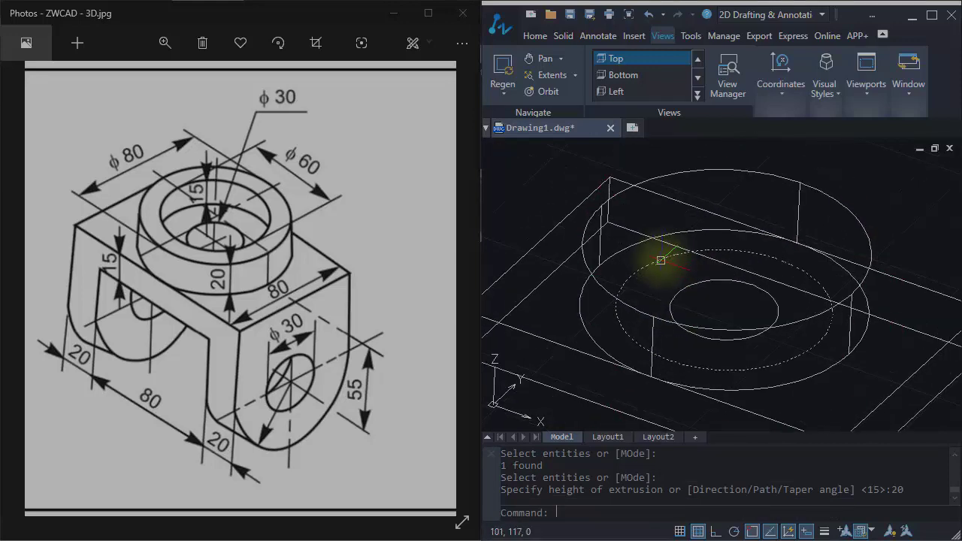
Step: Extrude the 80-diameter circle into a cylinder 20 units tall
text(E)
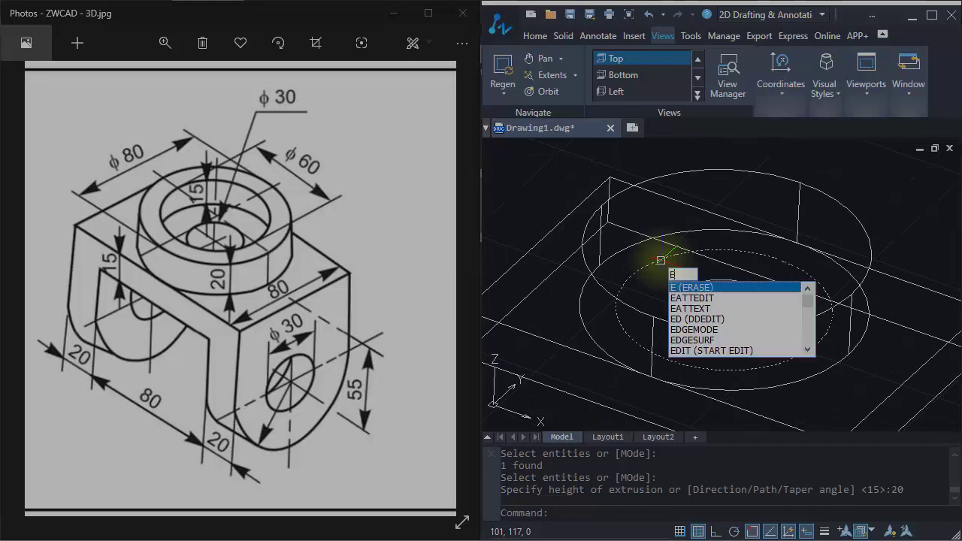
text(XT)
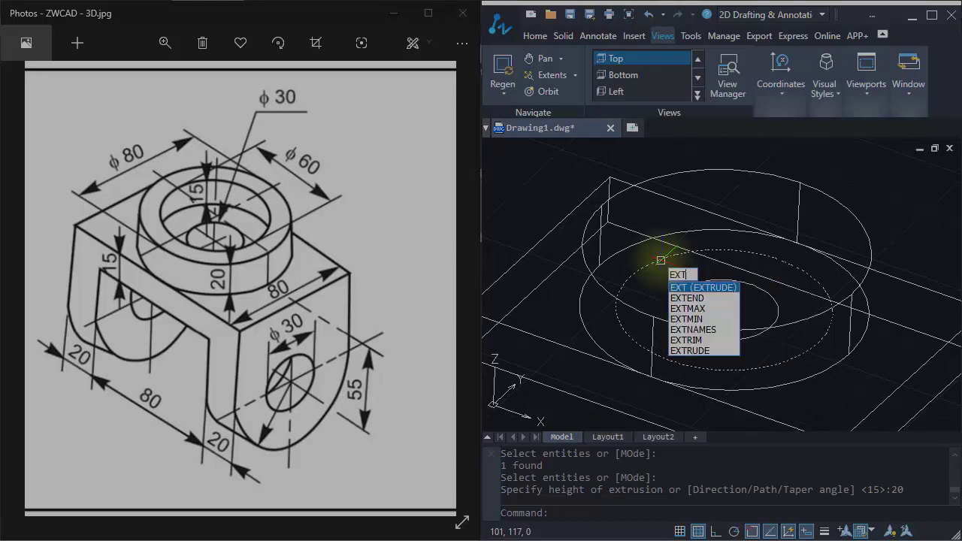
key(Return)
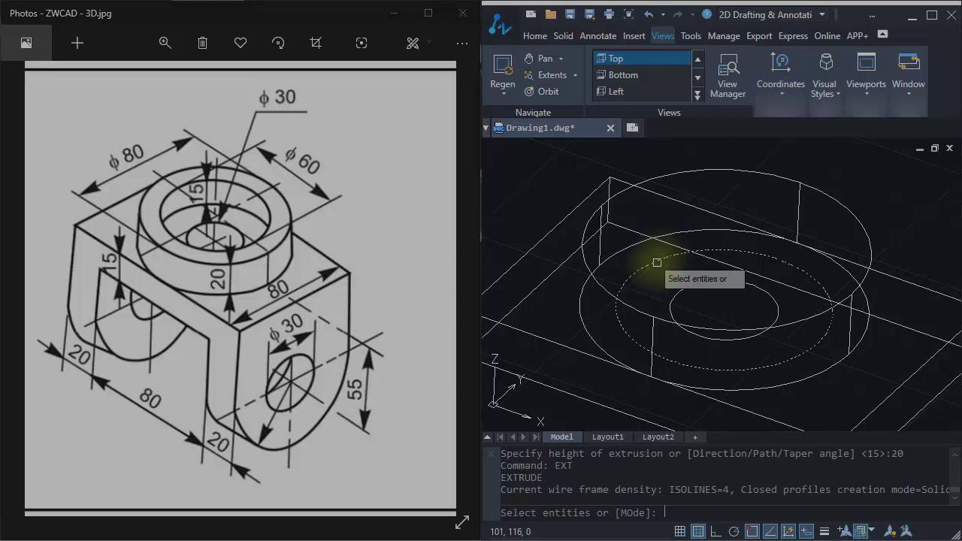
click(657, 261)
key(Return)
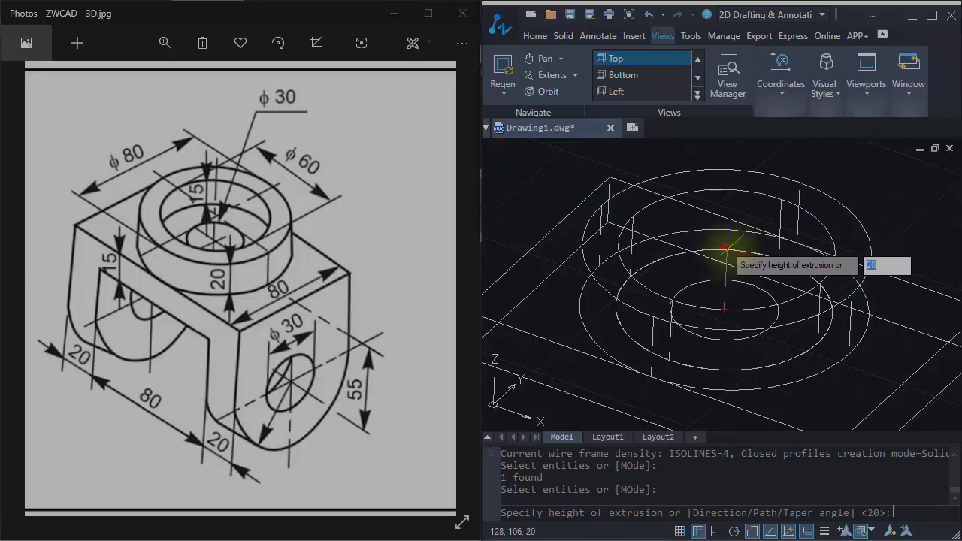
key(Return)
Step: Orbit the model and select the small inner circle
mouse_move(770, 246)
shift+middle_down()
mouse_move(762, 263)
mouse_move(767, 204)
mouse_move(756, 282)
mouse_move(745, 280)
shift+middle_up()
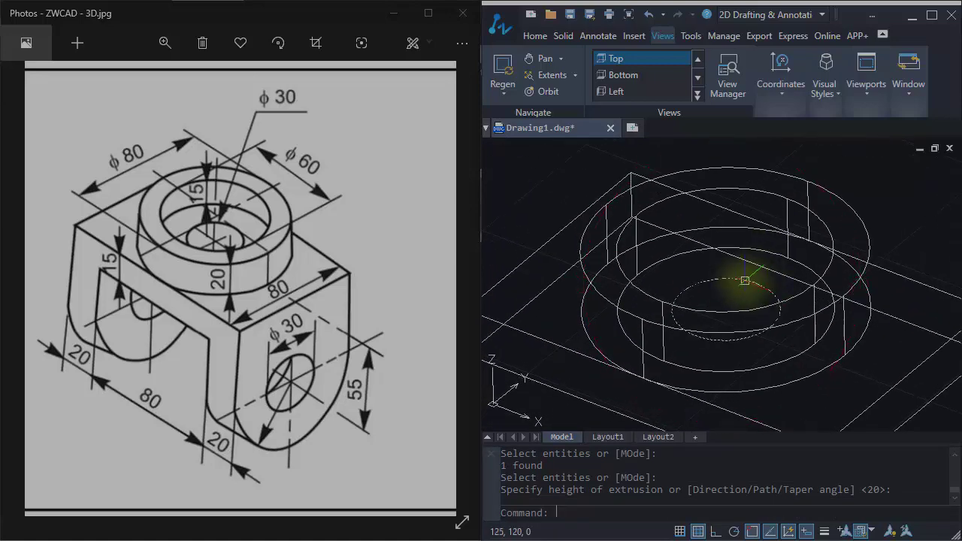
click(749, 281)
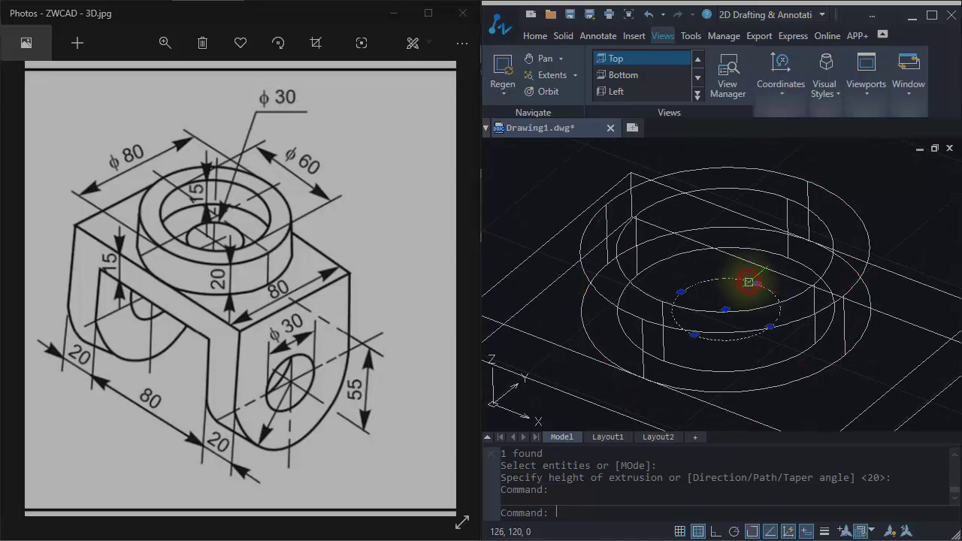
scroll(746, 297, down, 3)
scroll(744, 304, up, 3)
scroll(744, 305, down, 2)
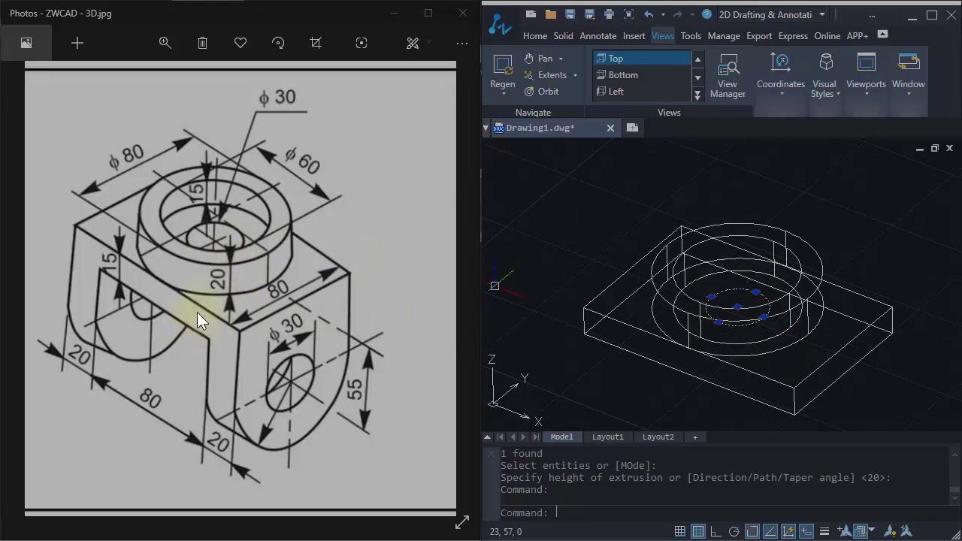
scroll(801, 355, up, 2)
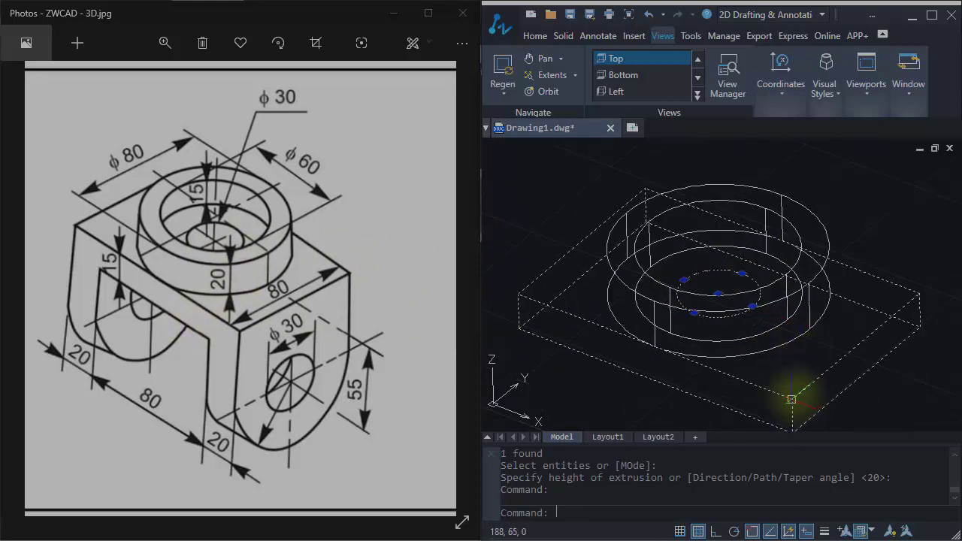
Step: Move the small inner circle down to the plate's underside
text(M)
key(Return)
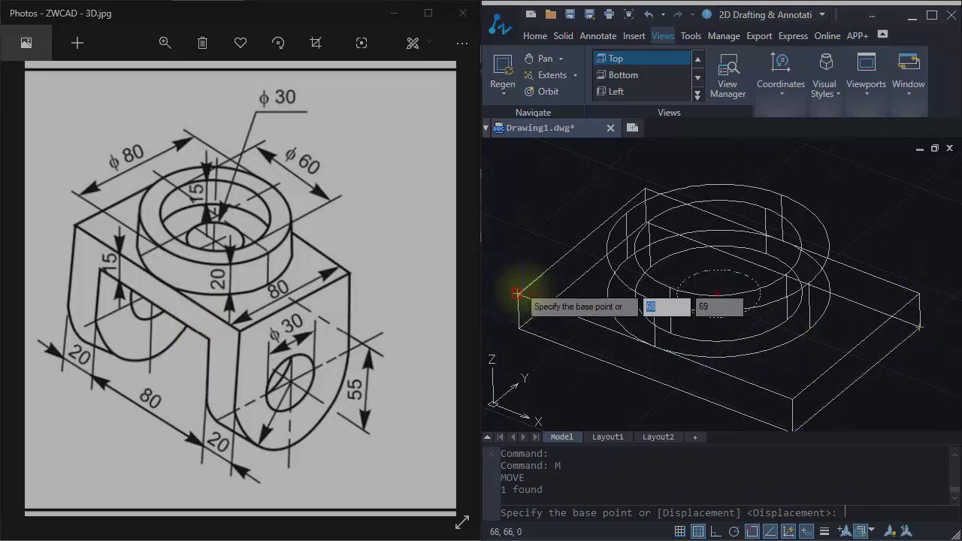
click(518, 293)
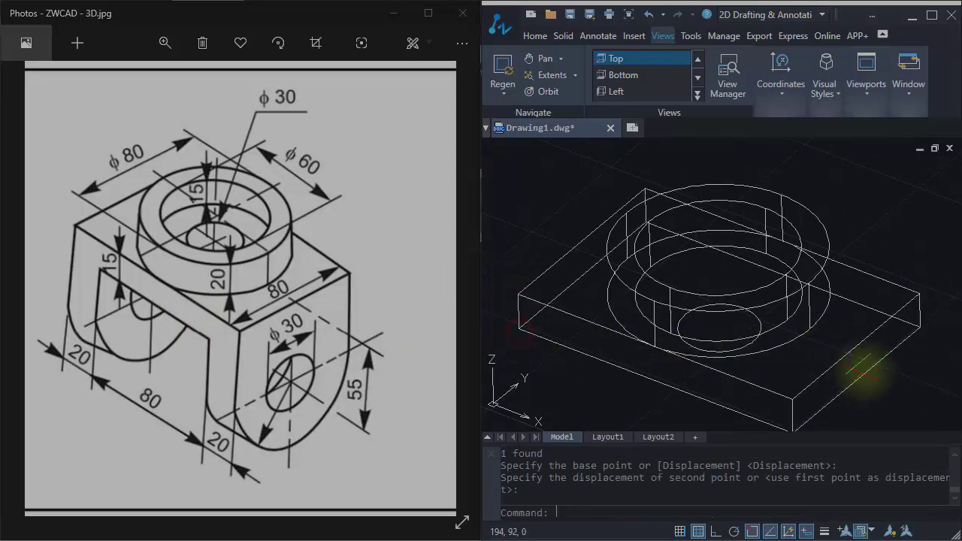
click(748, 349)
shift+middle_drag(748, 348, 754, 336)
mouse_move(761, 329)
shift+middle_down()
mouse_move(747, 354)
mouse_move(752, 344)
shift+middle_up()
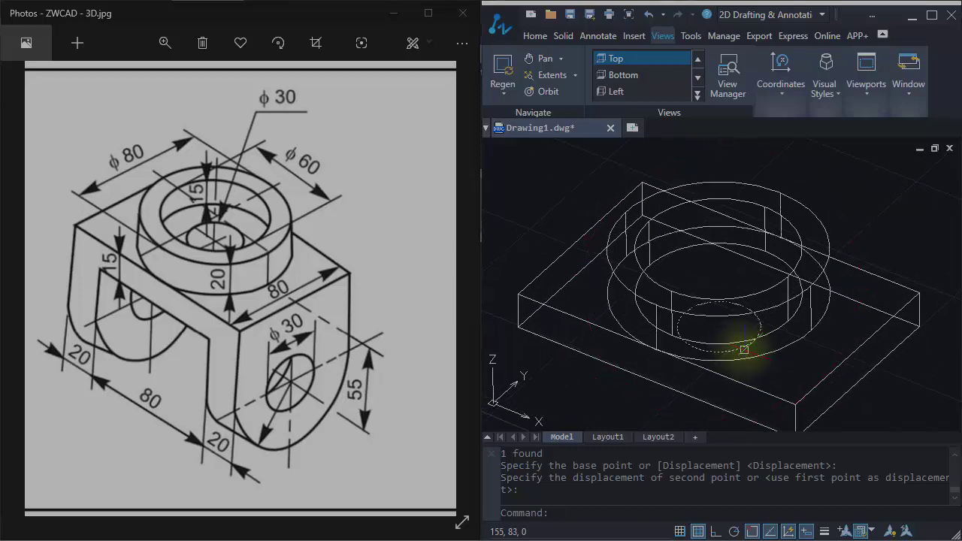
Step: Extrude the moved circle 35 units into a core cylinder
text(EXT)
key(Return)
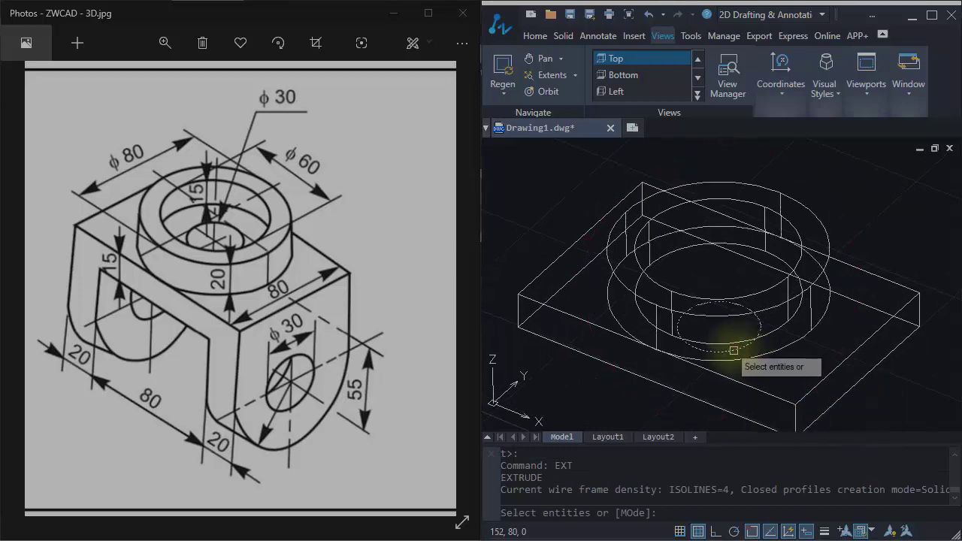
click(733, 350)
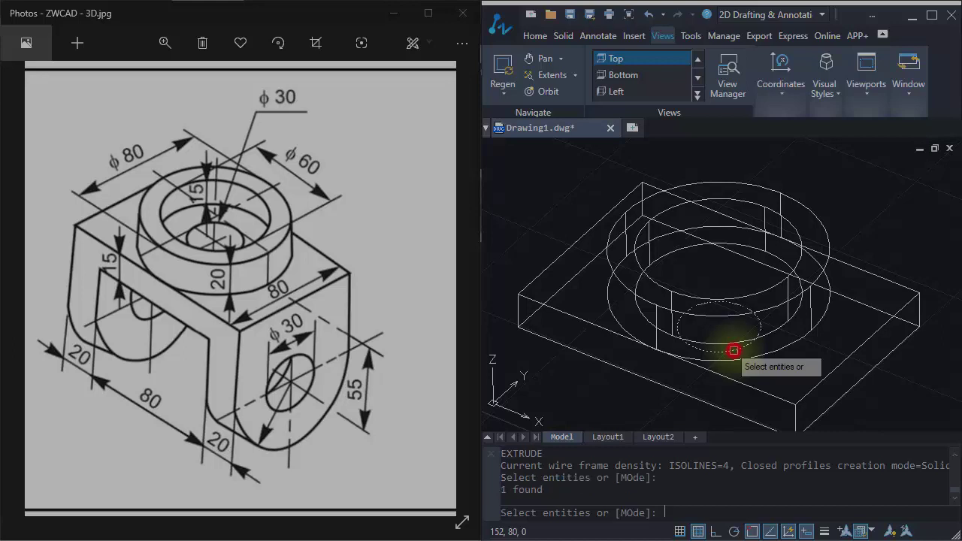
key(Return)
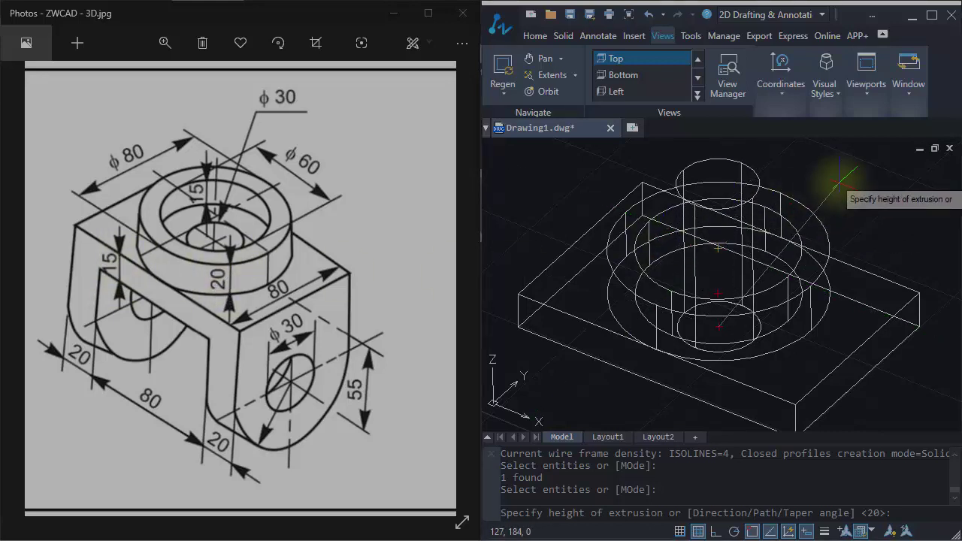
text(35)
key(Return)
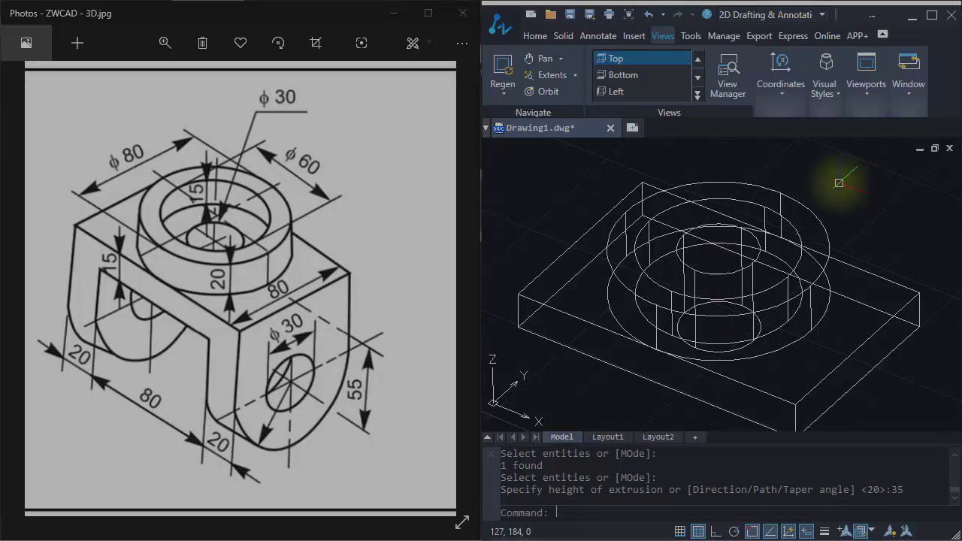
mouse_move(784, 307)
shift+middle_down()
mouse_move(768, 251)
mouse_move(757, 318)
shift+middle_up()
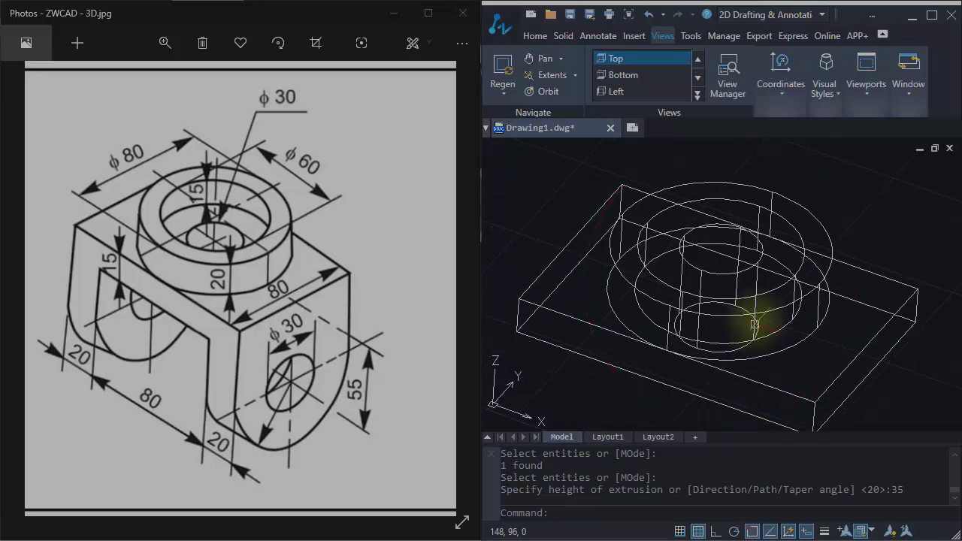
middle_drag(882, 249, 867, 257)
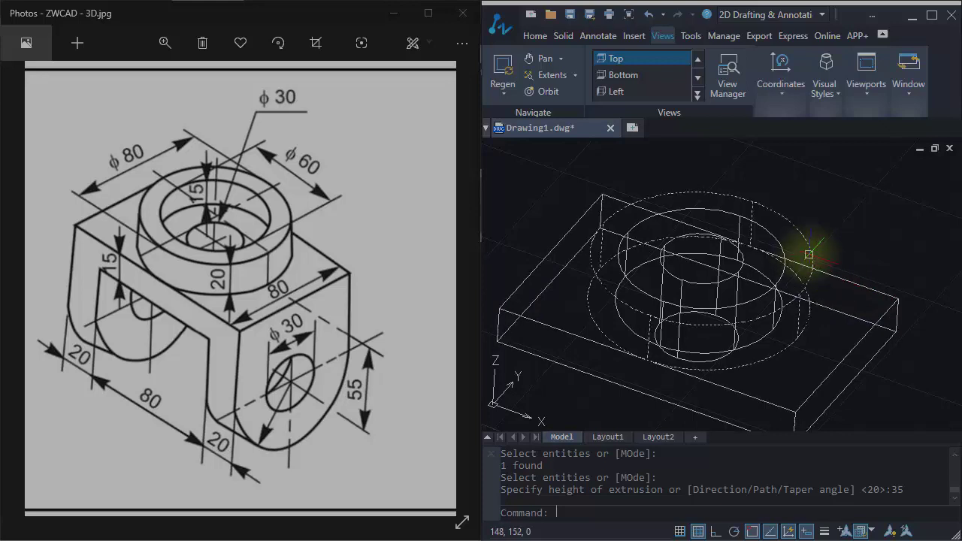
Step: Union the boss cylinder with the base plate into one solid
text(U)
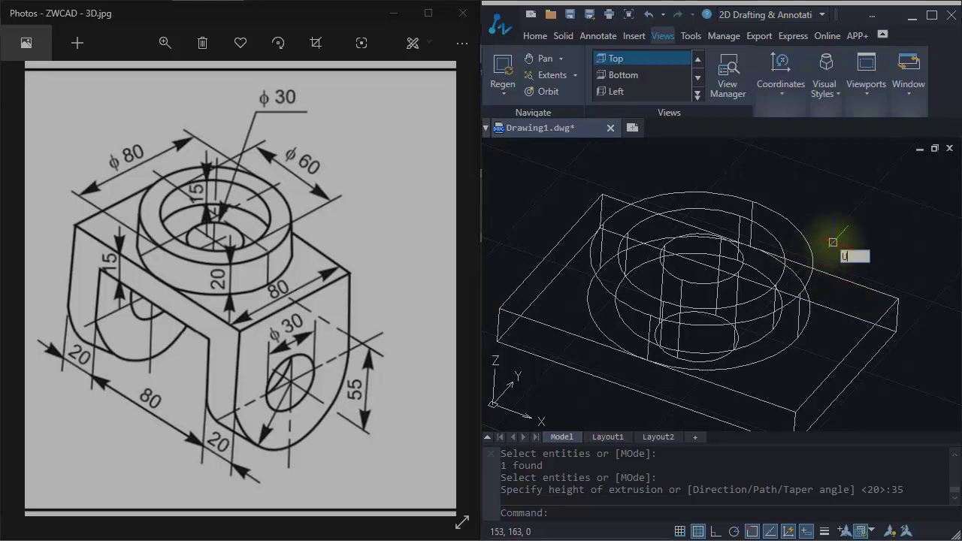
text(NI)
key(Return)
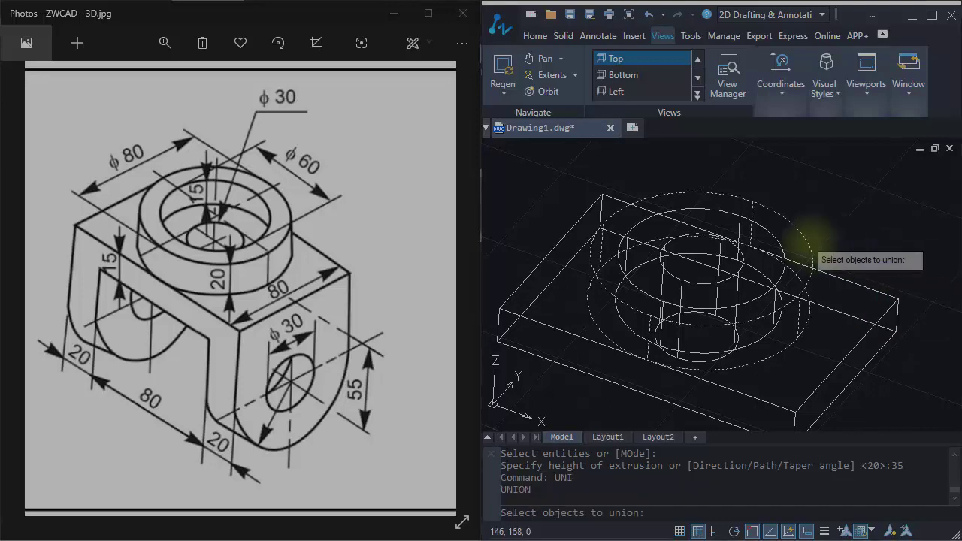
click(807, 243)
click(857, 286)
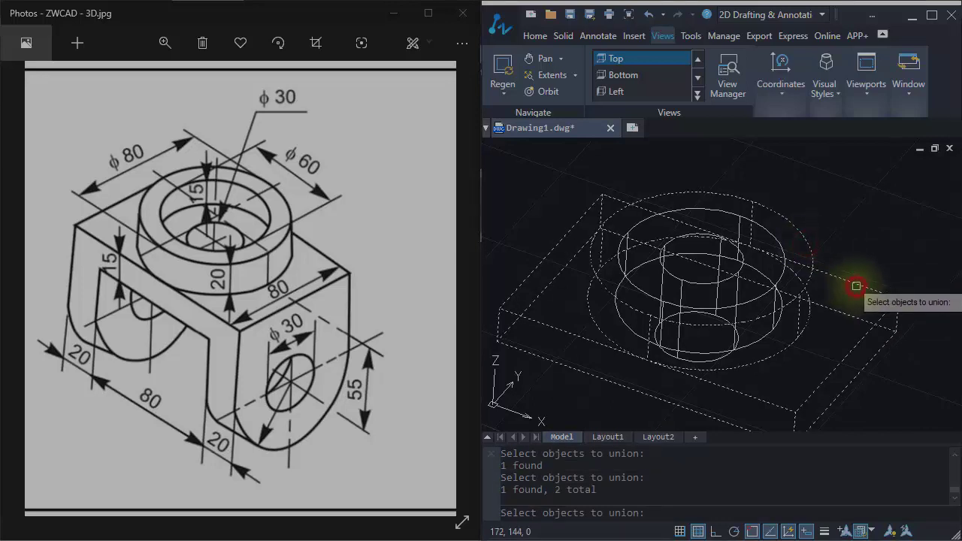
key(Return)
mouse_move(849, 279)
shift+middle_down()
mouse_move(799, 252)
mouse_move(795, 215)
mouse_move(808, 213)
mouse_move(832, 286)
shift+middle_up()
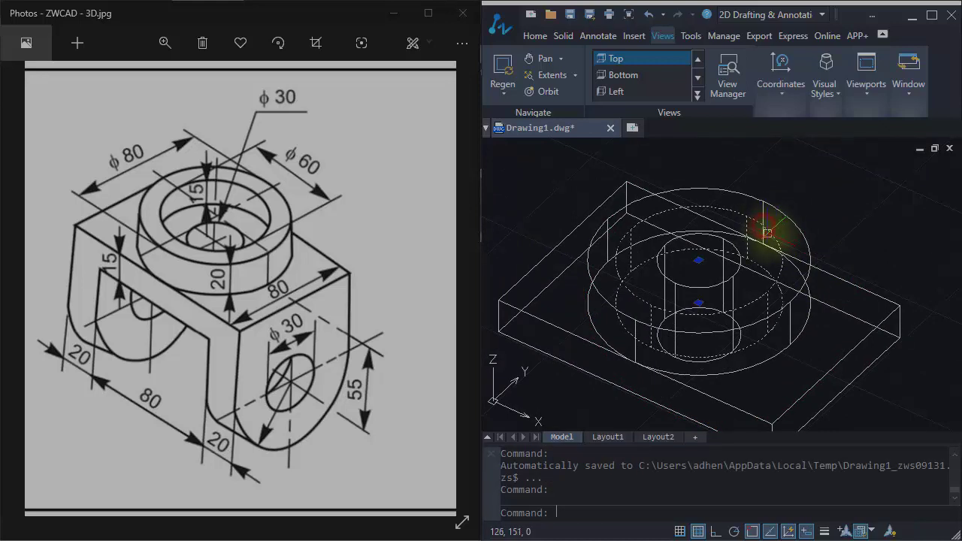
key(Escape)
key(Escape)
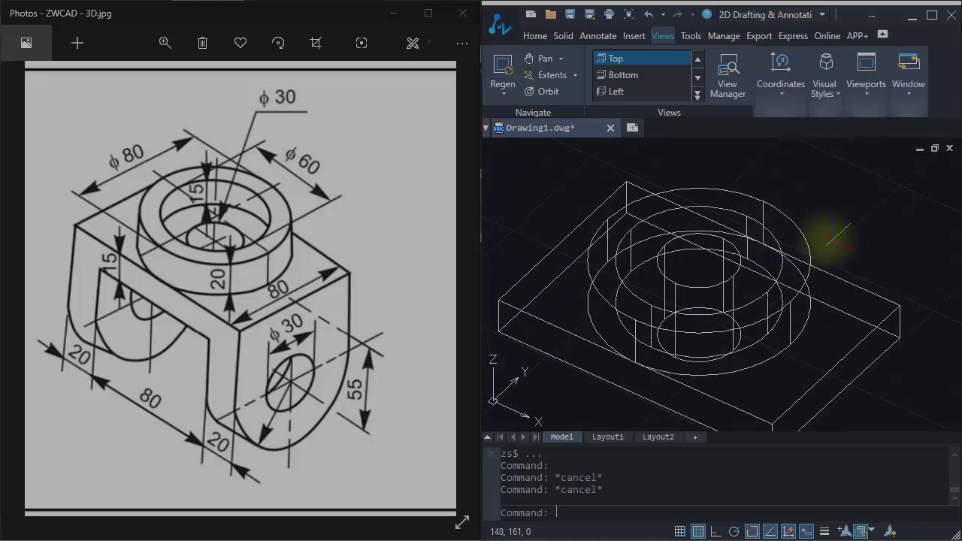
key(Escape)
Step: Subtract the inner cylinder from the joined solid to hollow the boss
text(s)
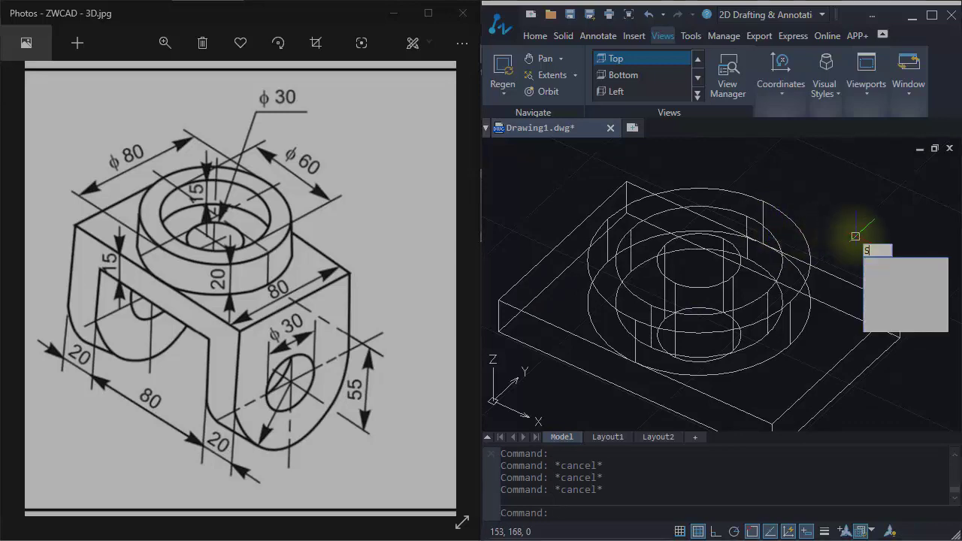
text(u)
key(Return)
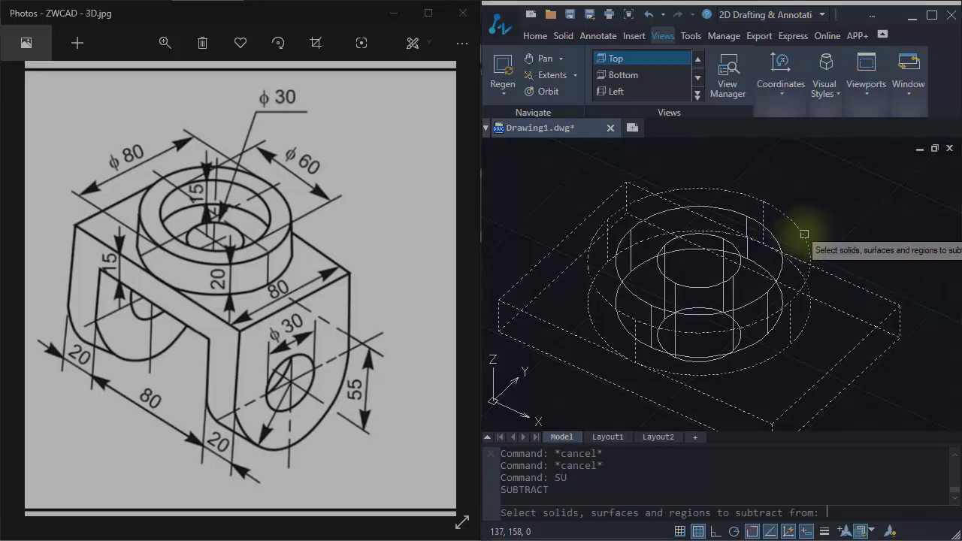
click(873, 292)
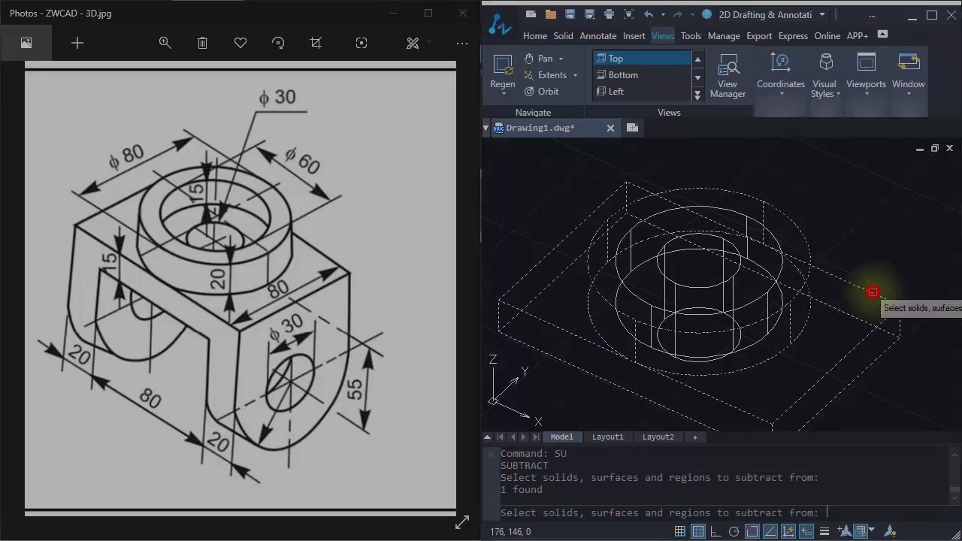
key(Return)
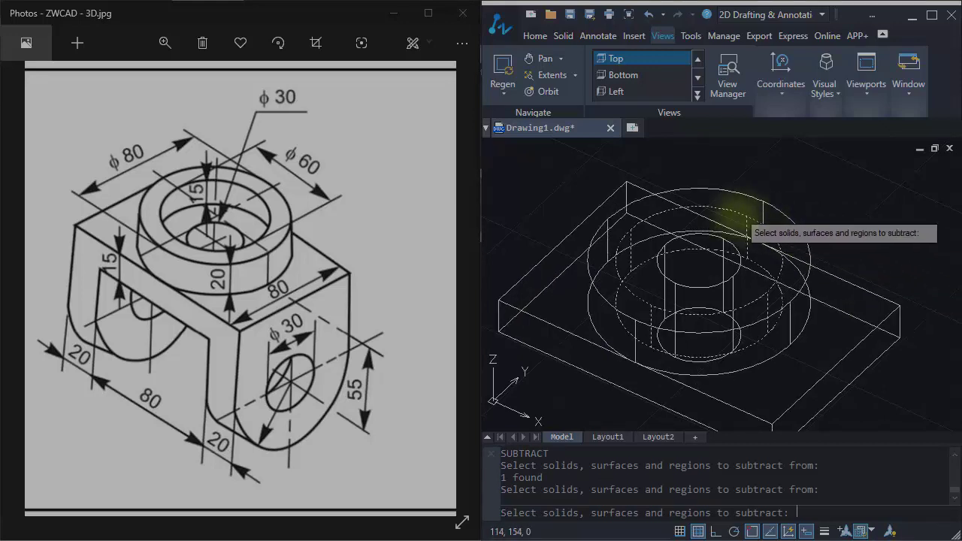
click(729, 210)
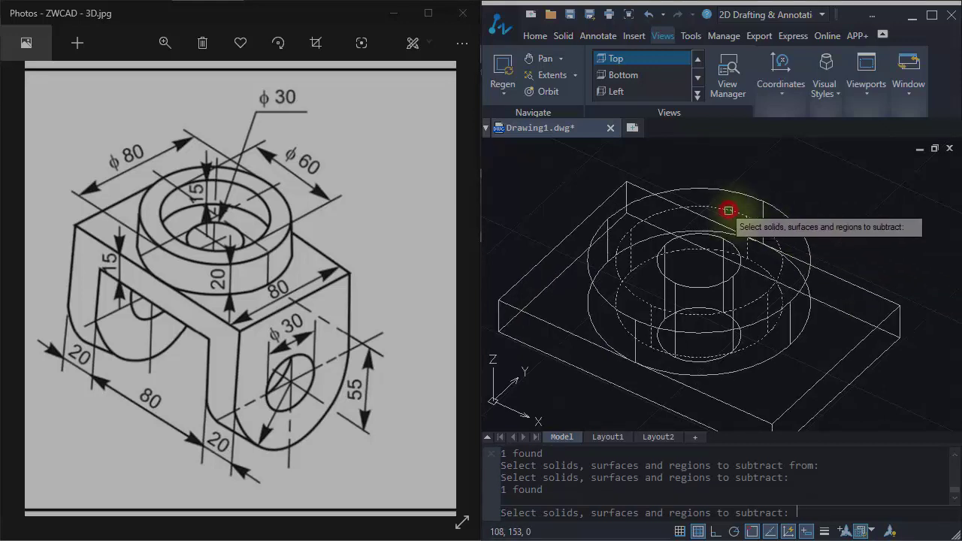
key(Return)
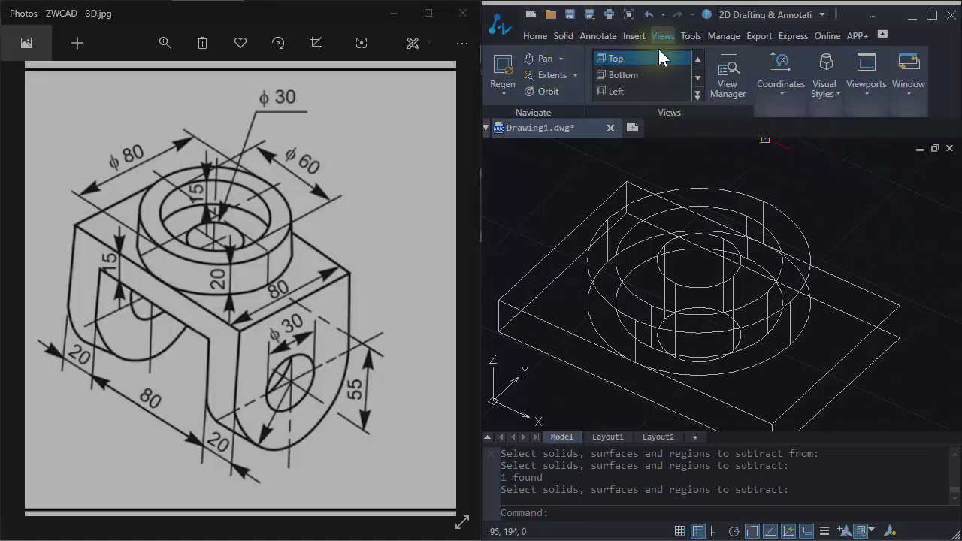
Step: Maximize the ZWCAD window and switch the visual style to Gouraud
click(931, 15)
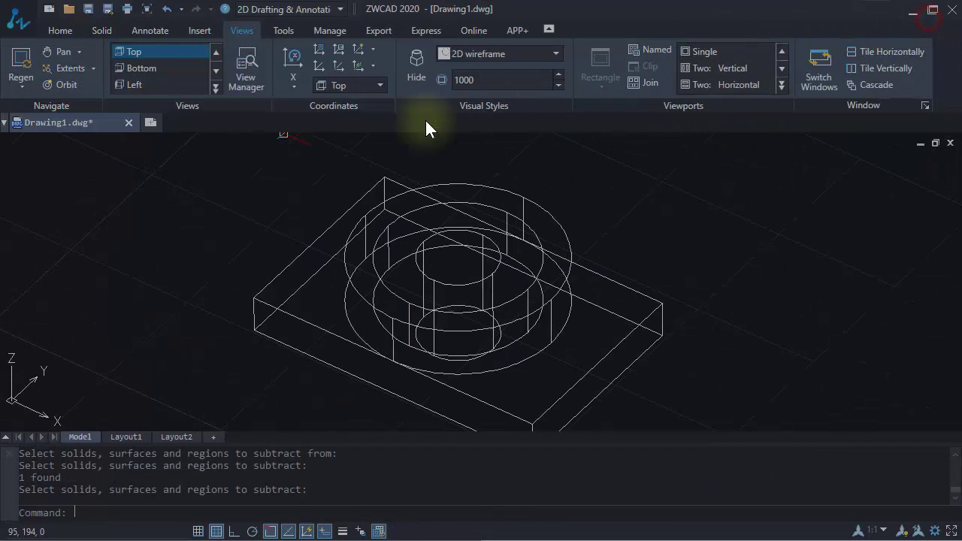
click(556, 54)
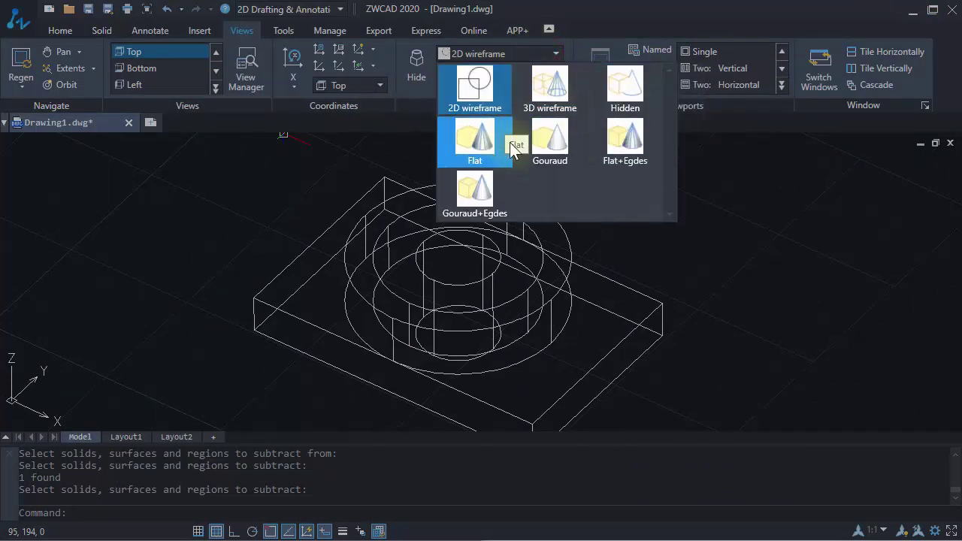
click(555, 151)
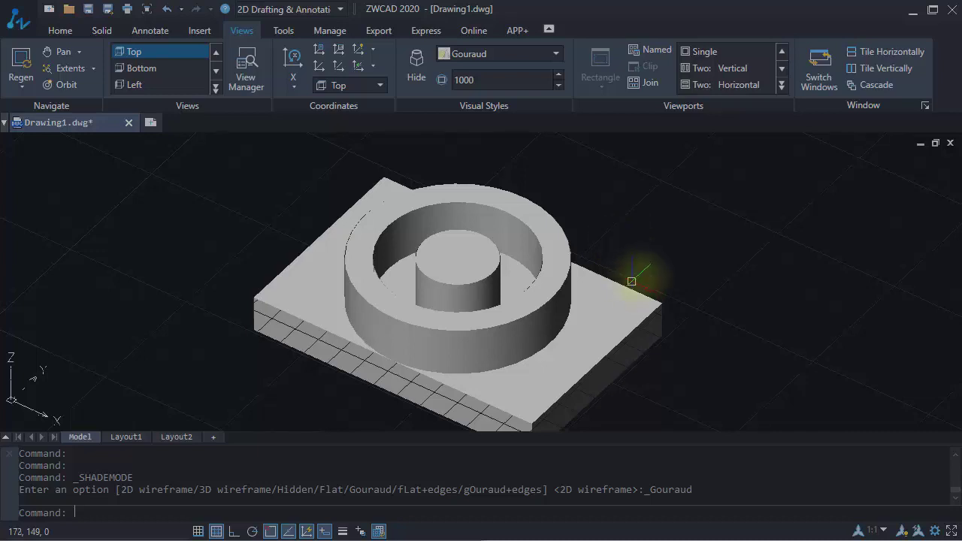
middle_drag(631, 281, 699, 245)
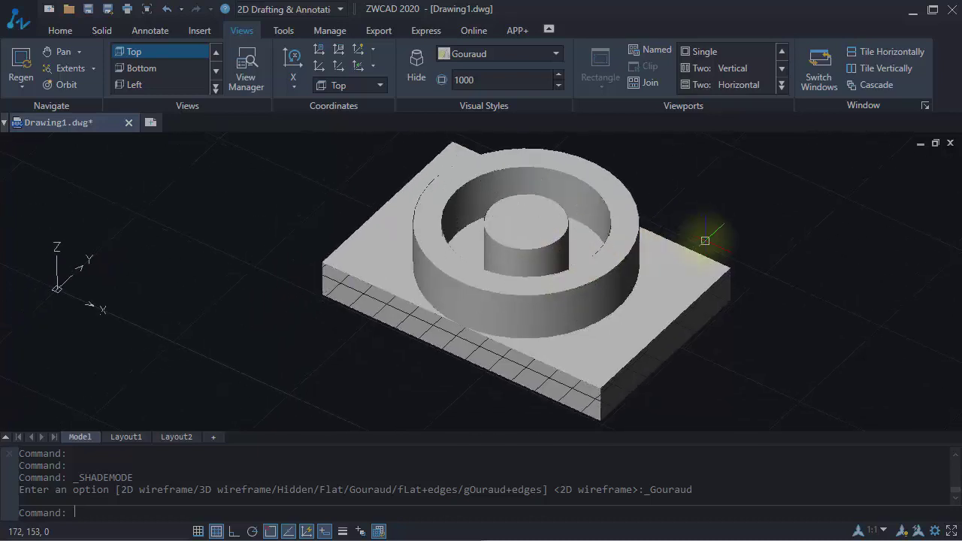
Step: Subtract the central cylinder from the plate-and-ring solid to bore the 30-diameter hole
text(SU)
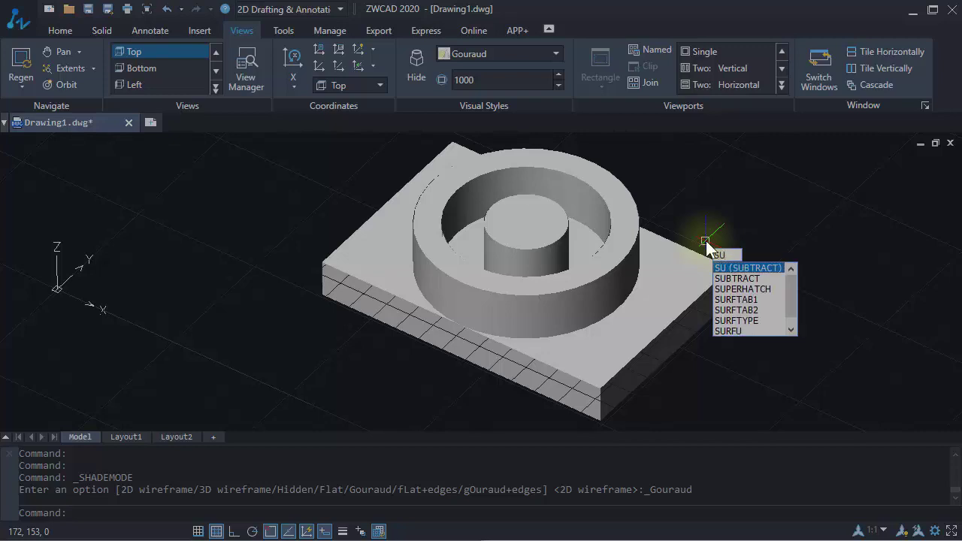
key(Return)
click(690, 251)
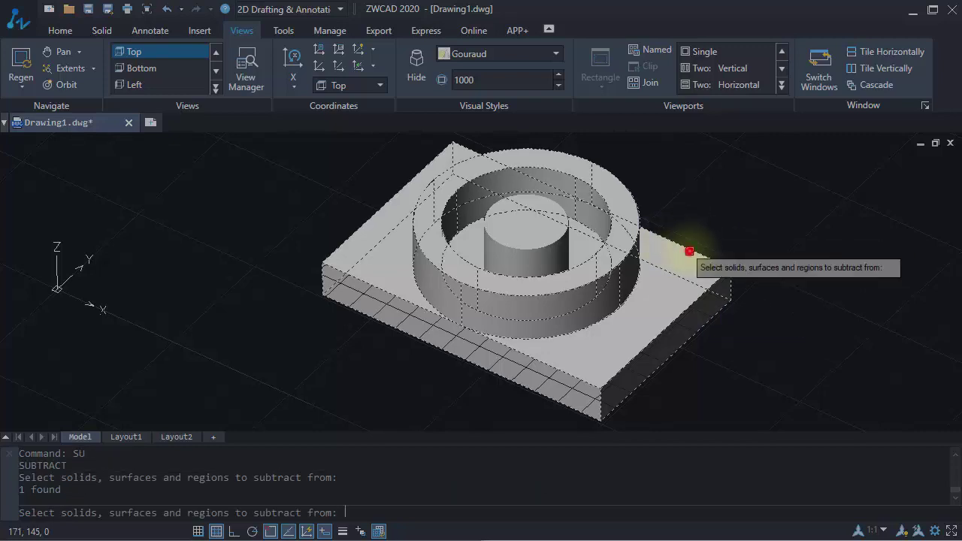
key(Return)
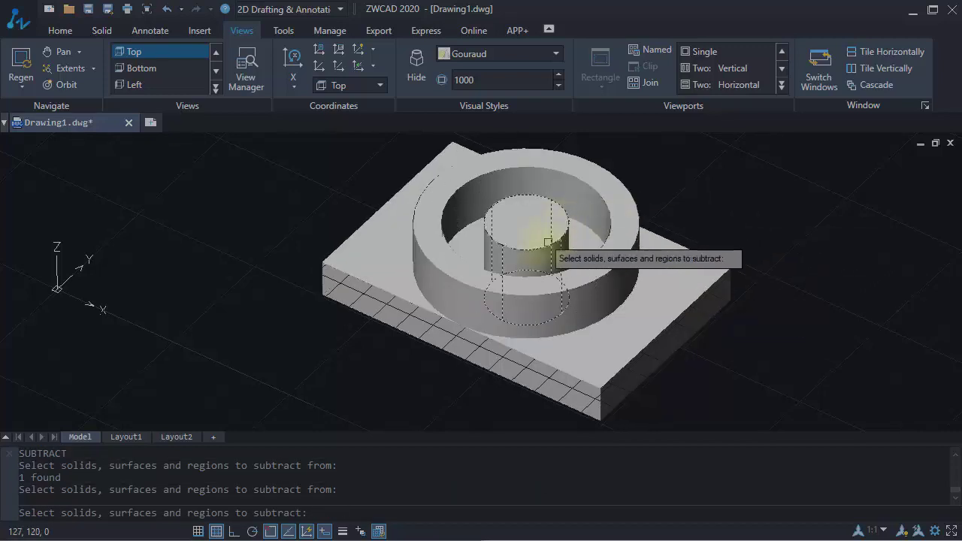
click(544, 247)
key(Return)
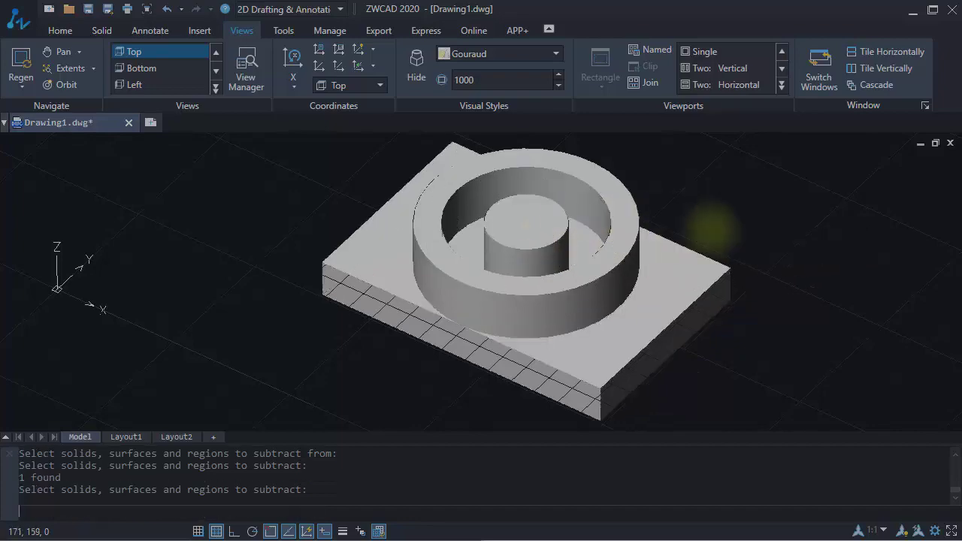
shift+middle_drag(462, 248, 491, 255)
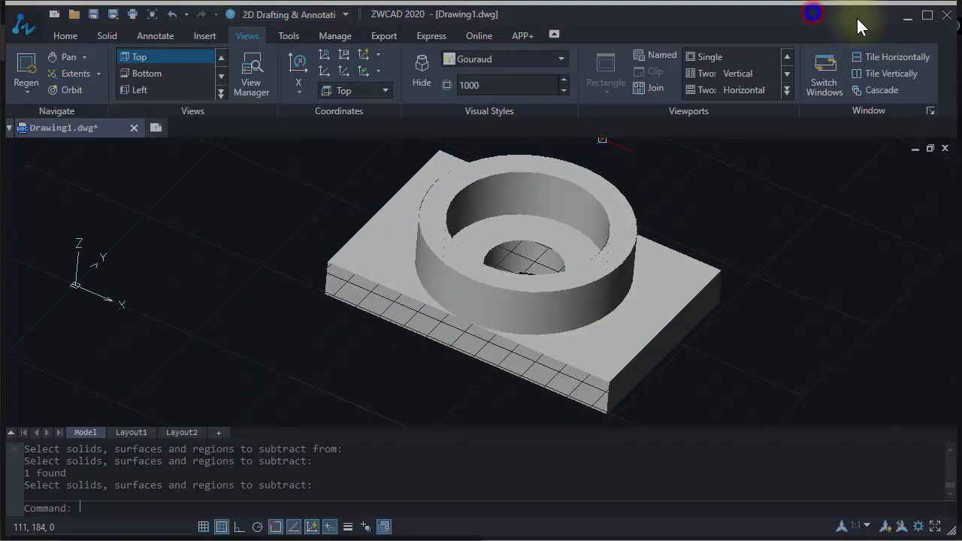
Step: Switch to 2D wireframe beside the reference image and orbit to view the plate's underside
right_click(858, 20)
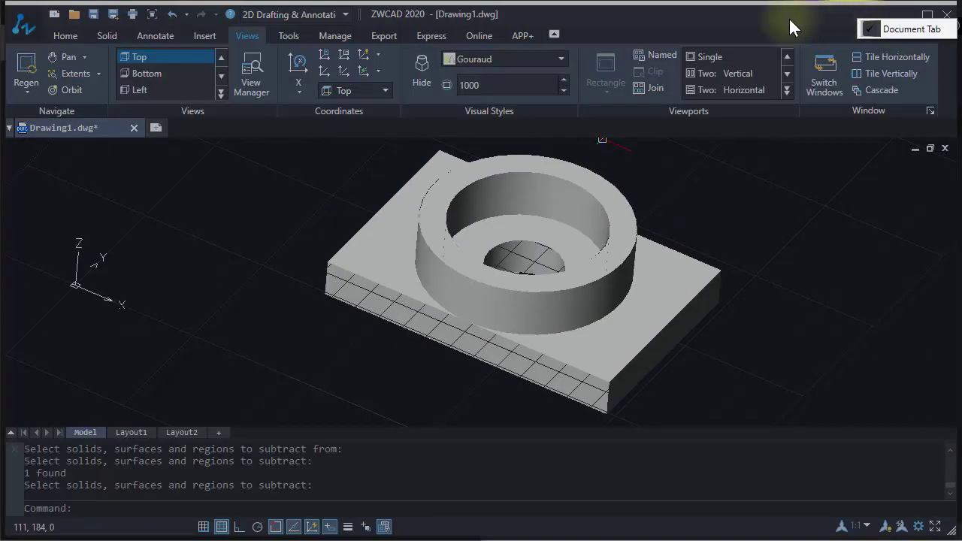
click(564, 60)
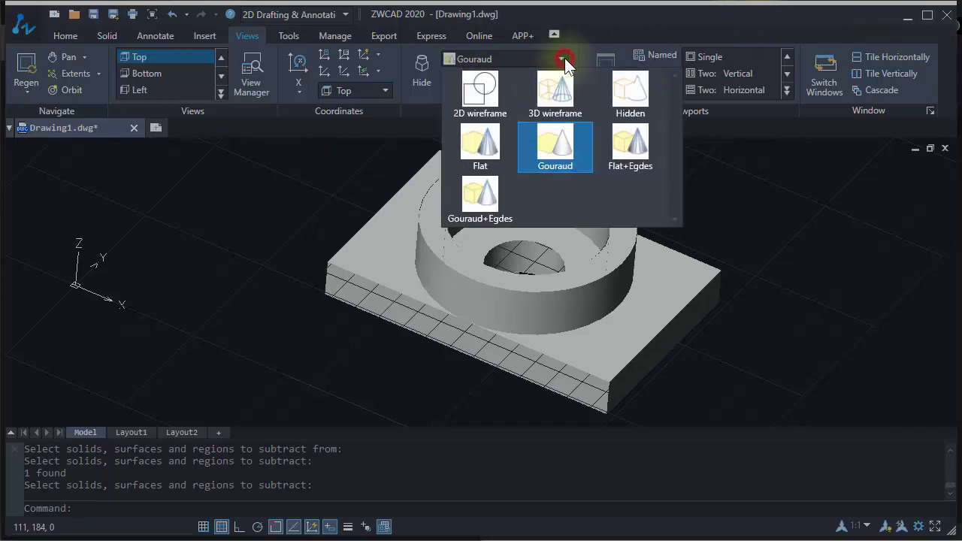
click(487, 100)
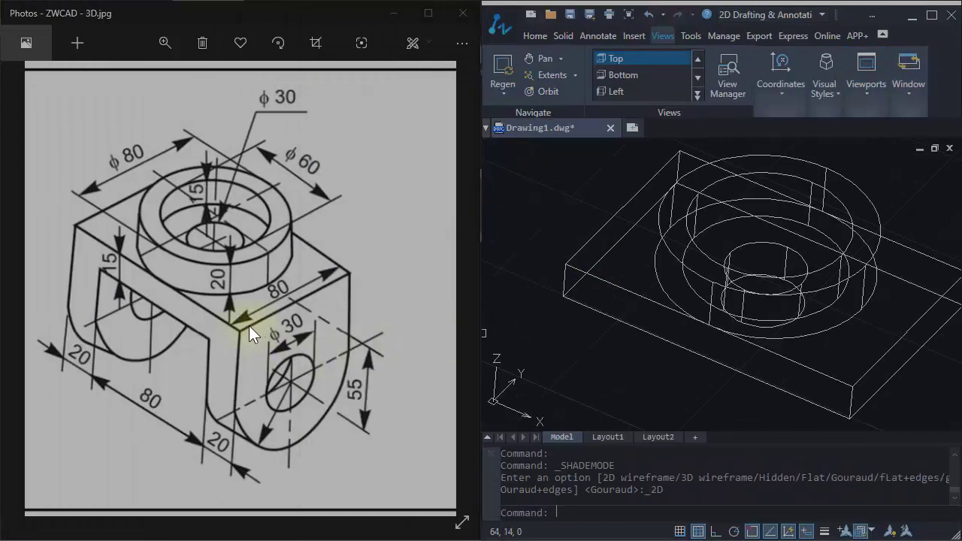
shift+middle_drag(860, 322, 792, 311)
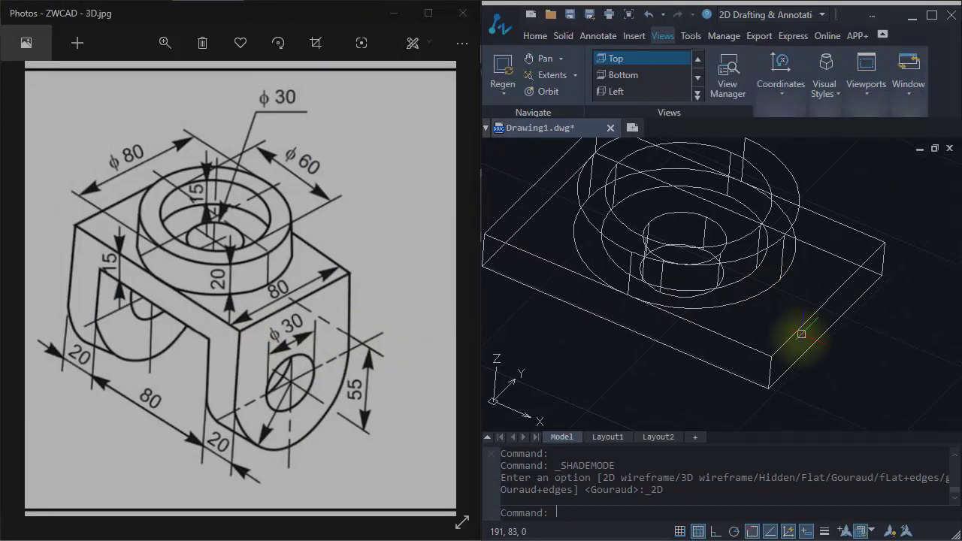
click(251, 323)
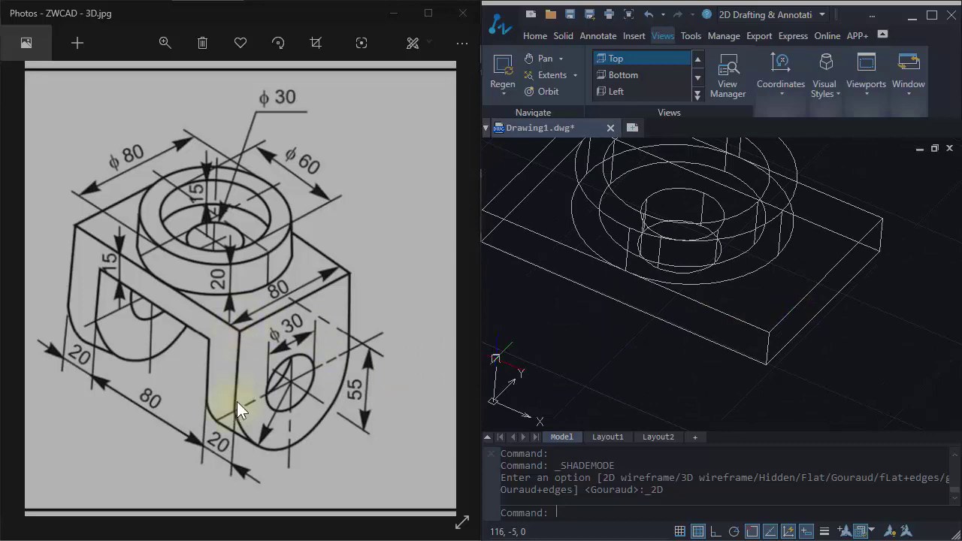
mouse_move(819, 344)
shift+middle_down()
mouse_move(767, 316)
mouse_move(753, 337)
shift+middle_up()
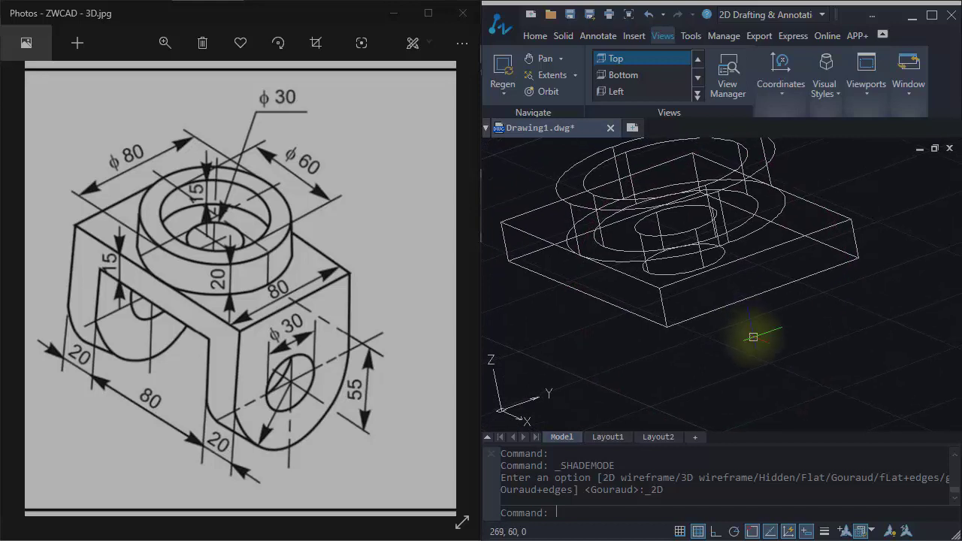
Step: Align the UCS to the plate's long side face using the Face option
text(UCS)
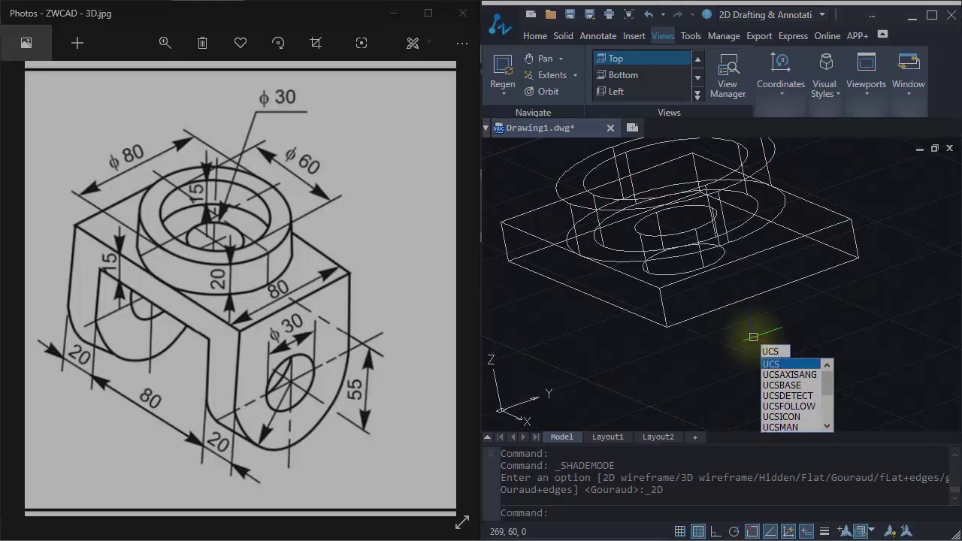
key(Return)
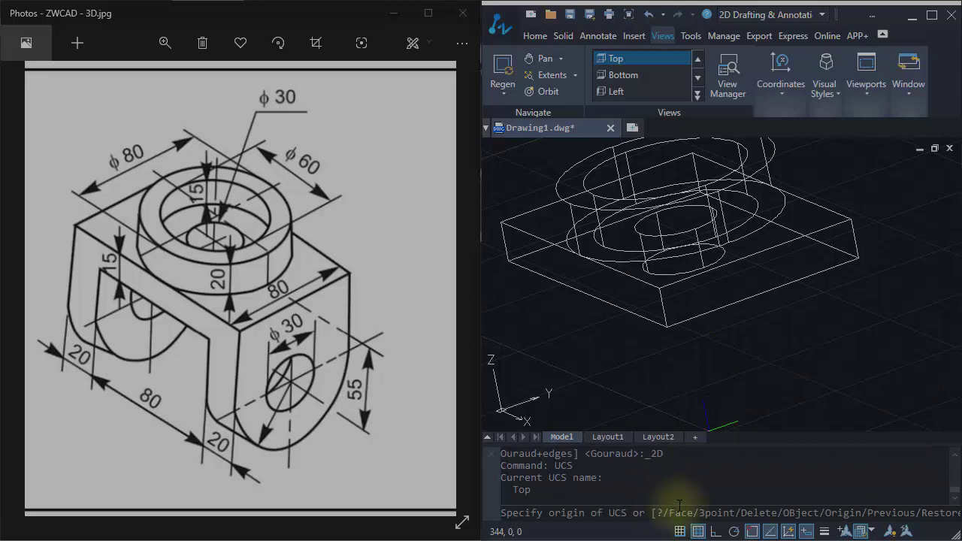
text(F)
key(Return)
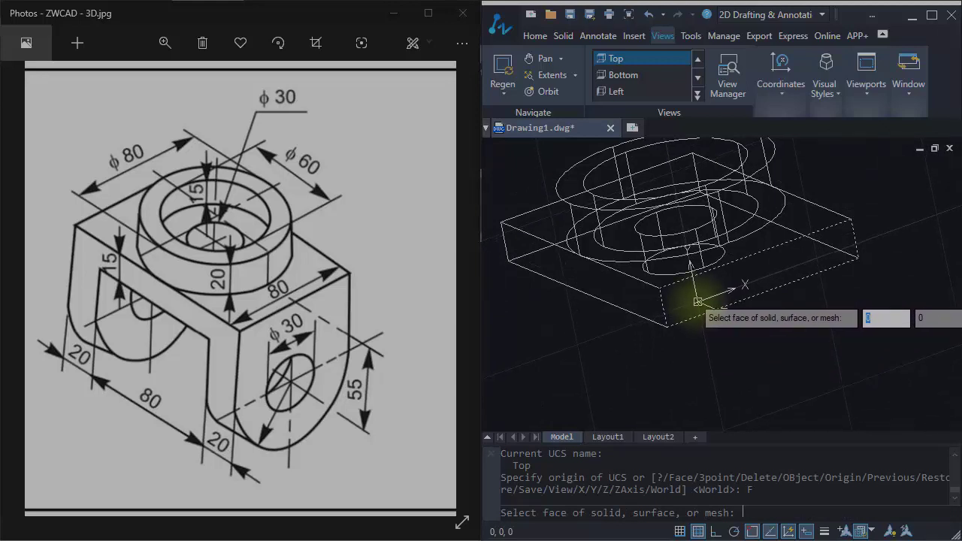
click(698, 301)
key(Return)
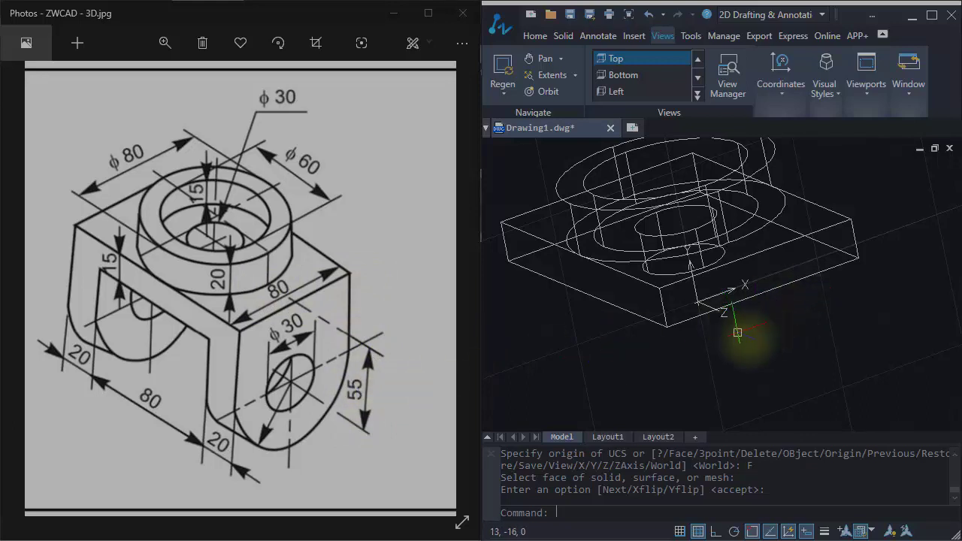
Step: Draw an 80 × 55 rectangle hanging from the plate corner on the side face
text(rec)
key(Return)
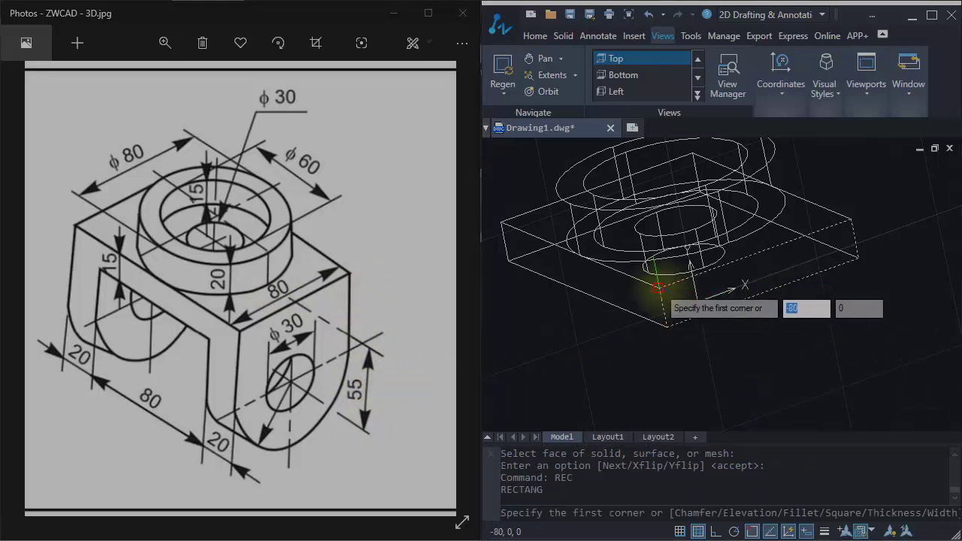
click(659, 288)
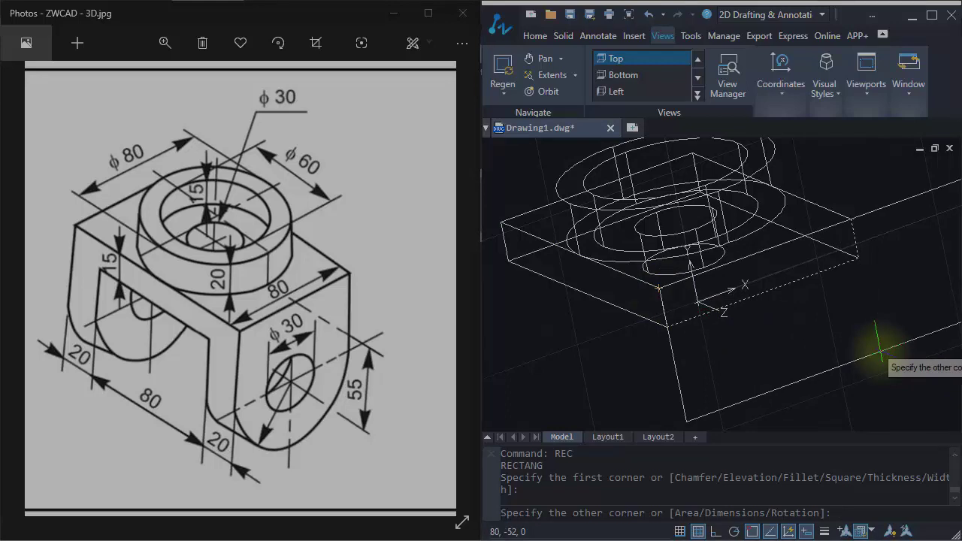
key(Return)
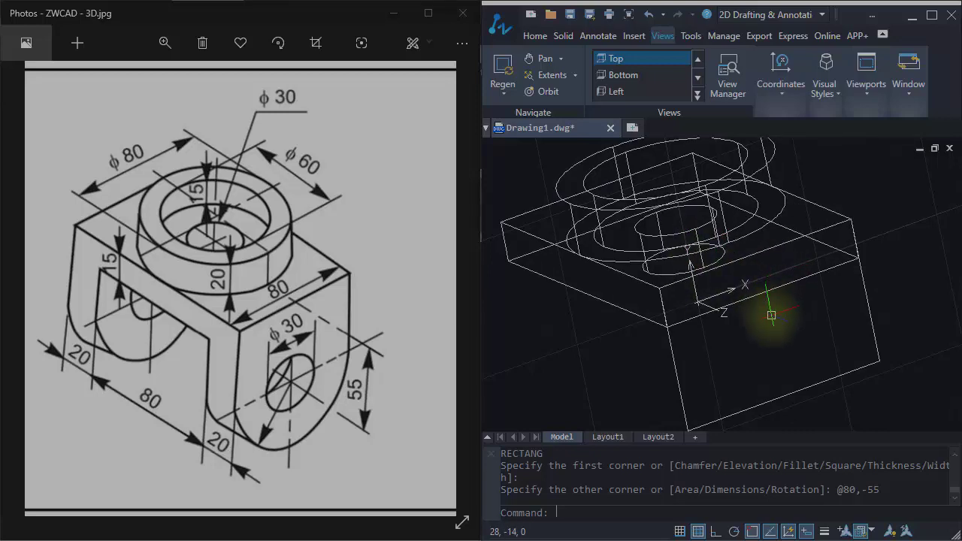
middle_drag(737, 329, 742, 303)
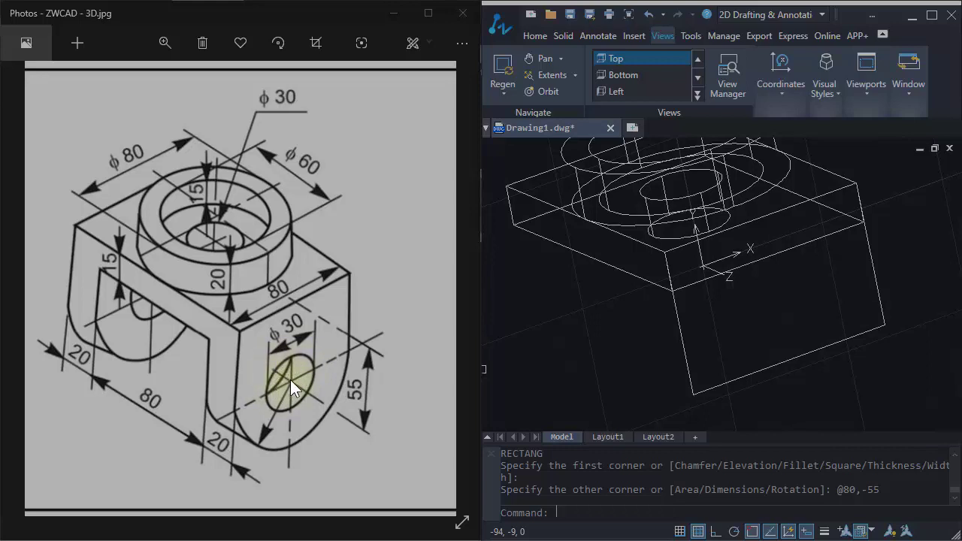
middle_drag(804, 336, 795, 323)
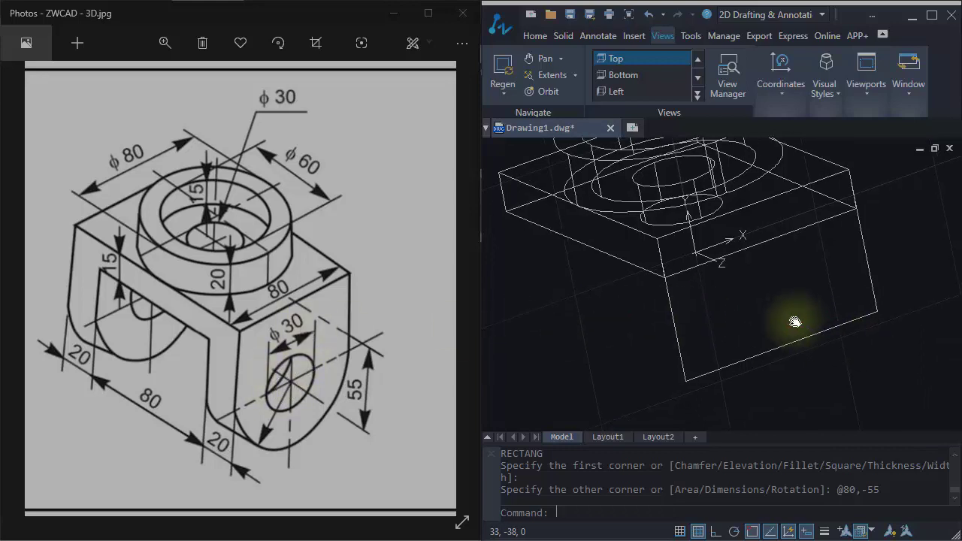
text(c)
key(Return)
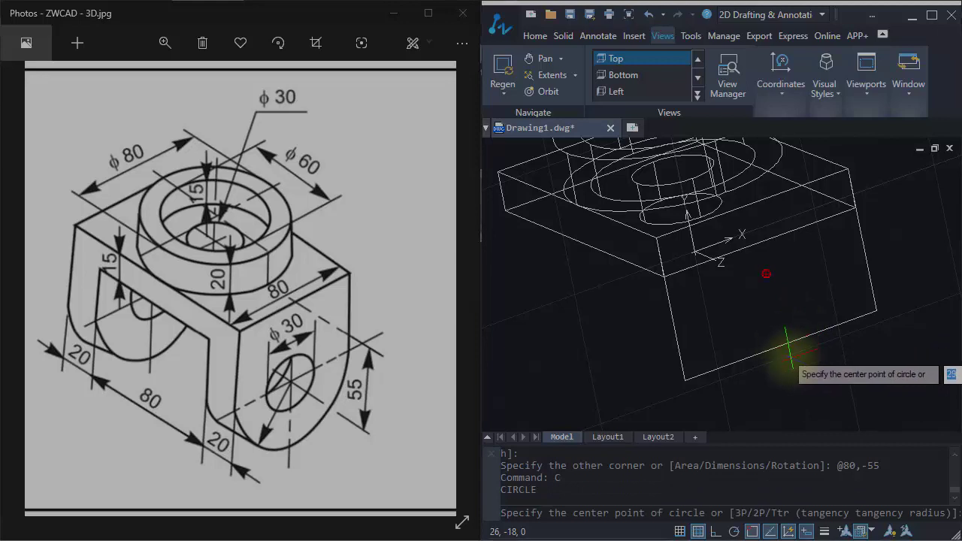
Step: Draw a 30-diameter circle centred on the rectangle's bottom-edge midpoint
text(mid)
key(Return)
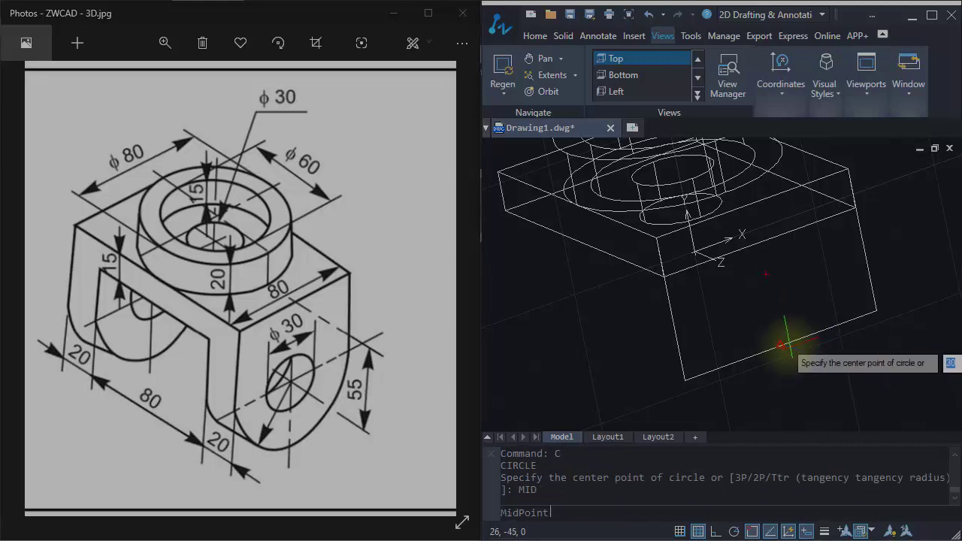
click(782, 346)
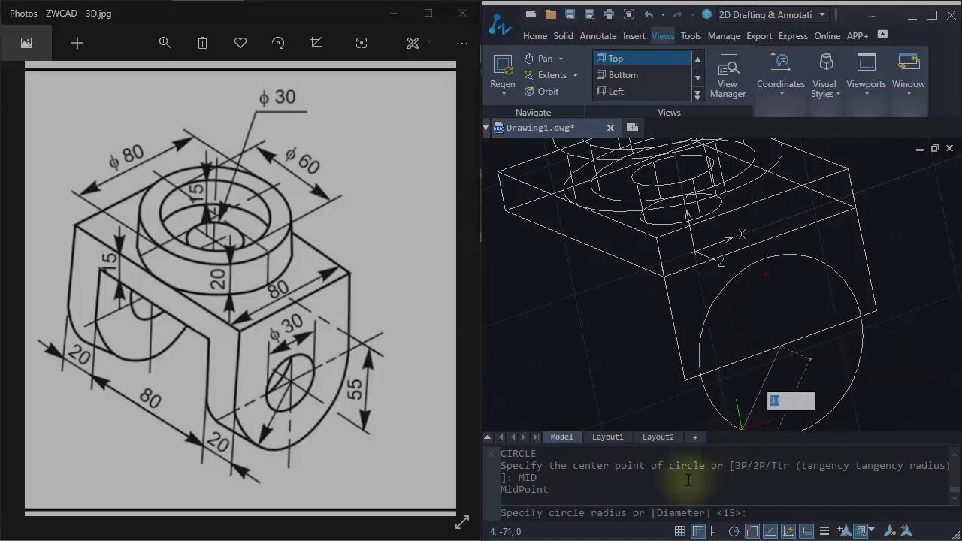
text(d)
key(Return)
text(30)
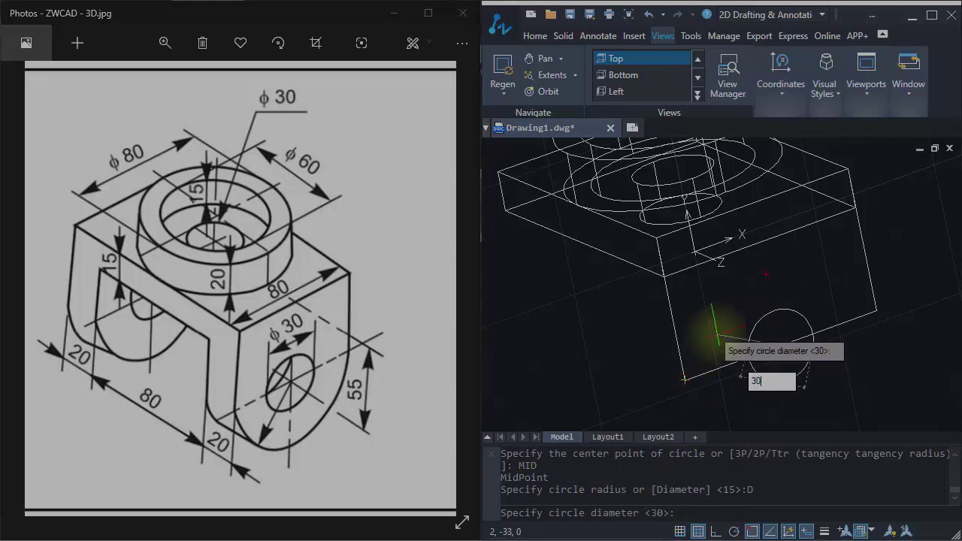
key(Return)
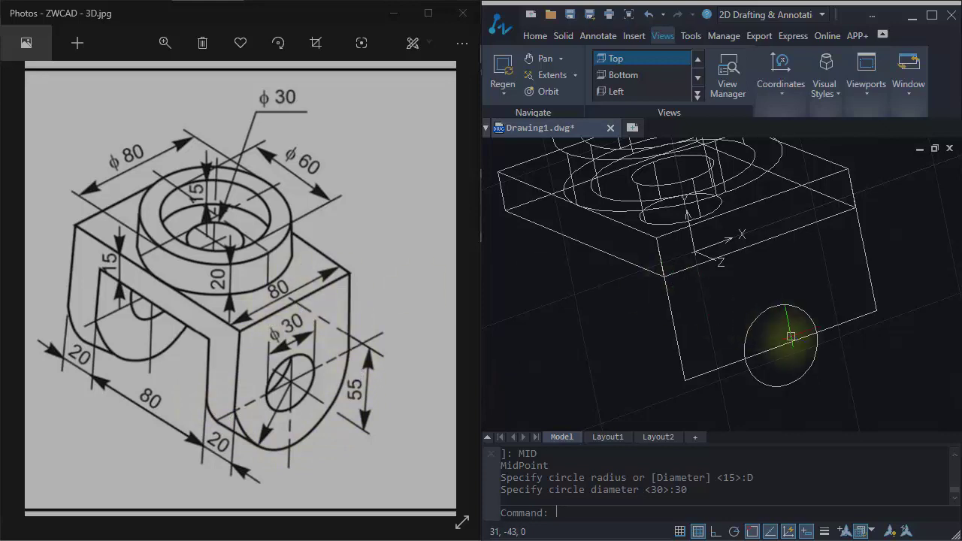
middle_drag(771, 376, 757, 378)
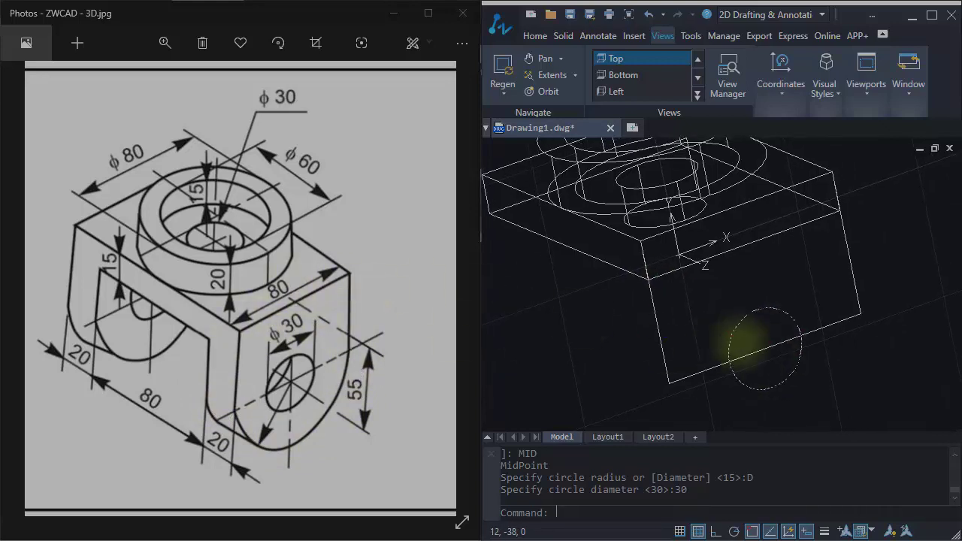
Step: Draw a concentric circle at that midpoint with radius reaching the face corner
text(c)
key(Return)
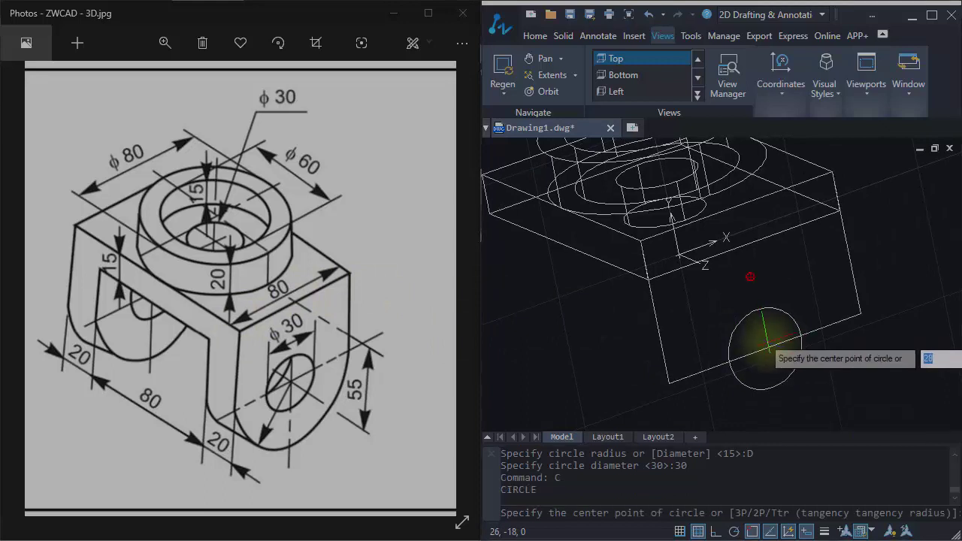
text(mi)
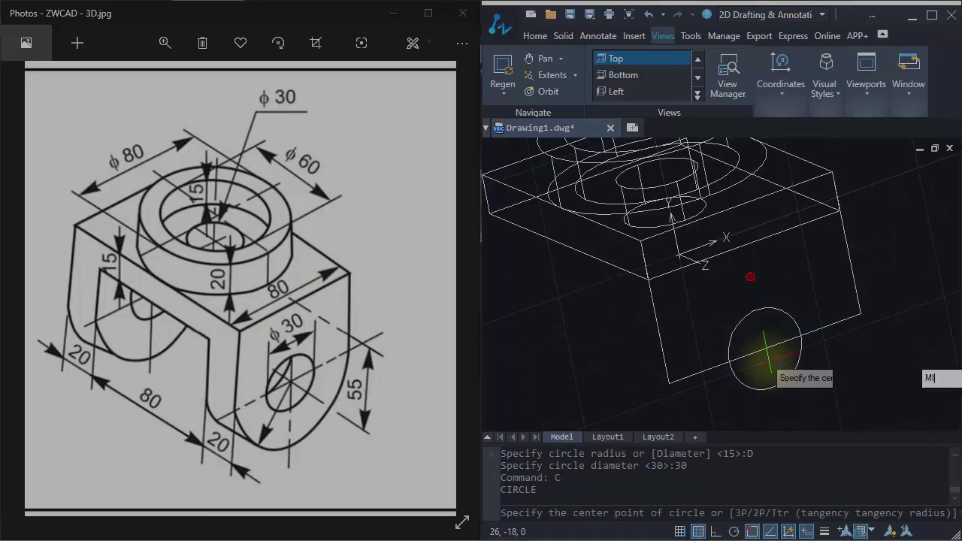
text(d)
key(Return)
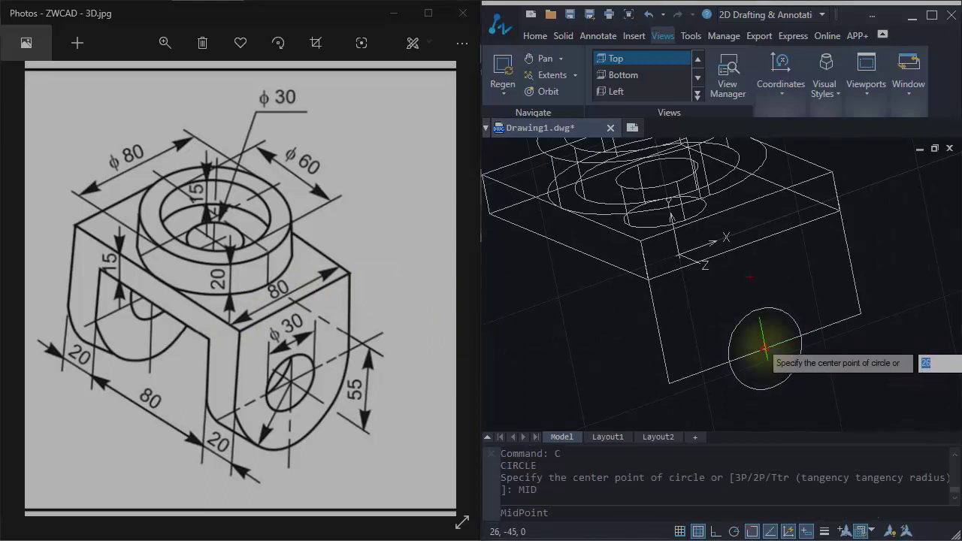
click(764, 348)
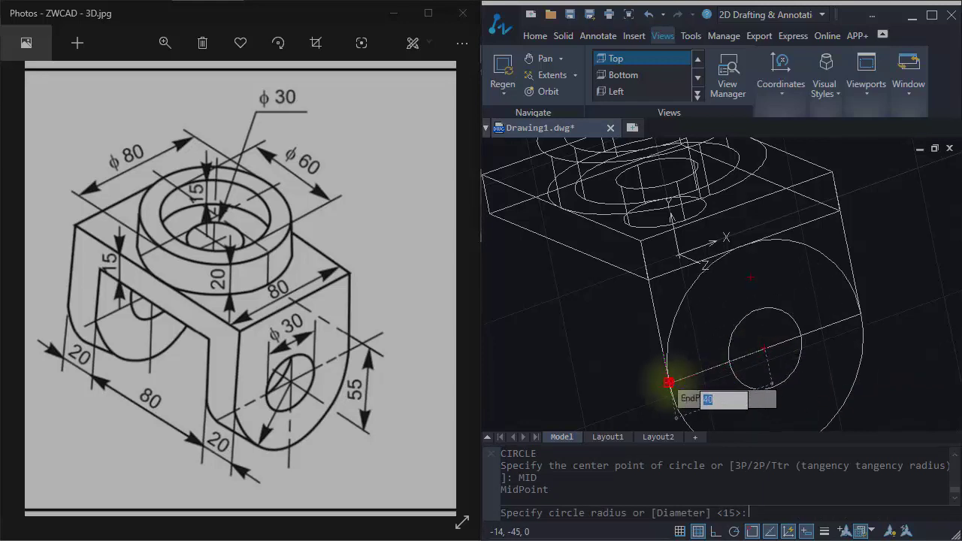
click(669, 383)
scroll(742, 318, down, 2)
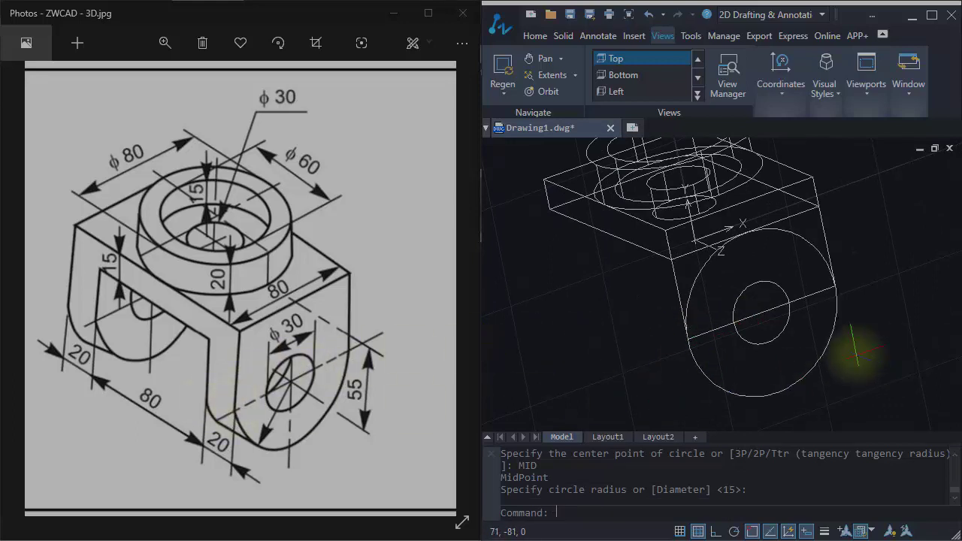
Step: Extrude the lug rectangle and both circles 20 units into solids
text(EXT)
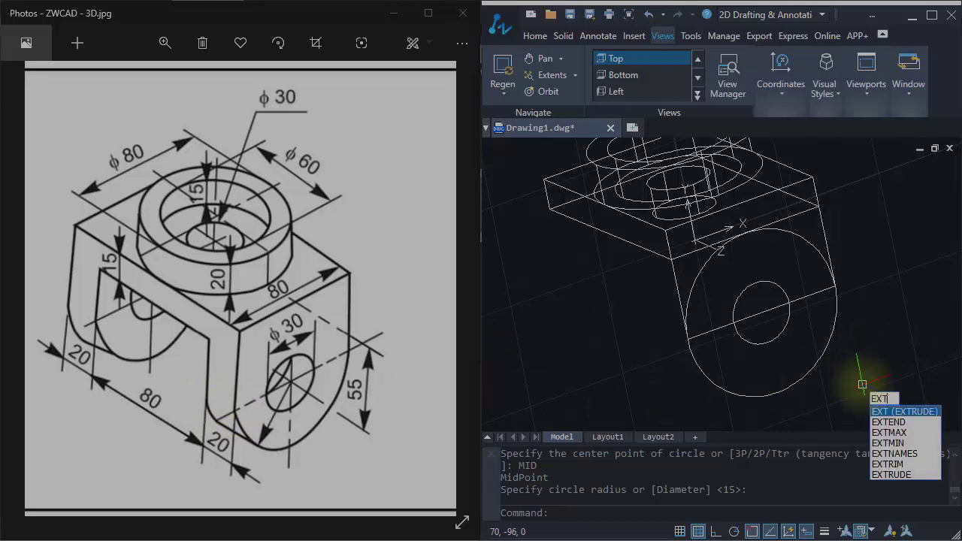
key(Return)
click(852, 399)
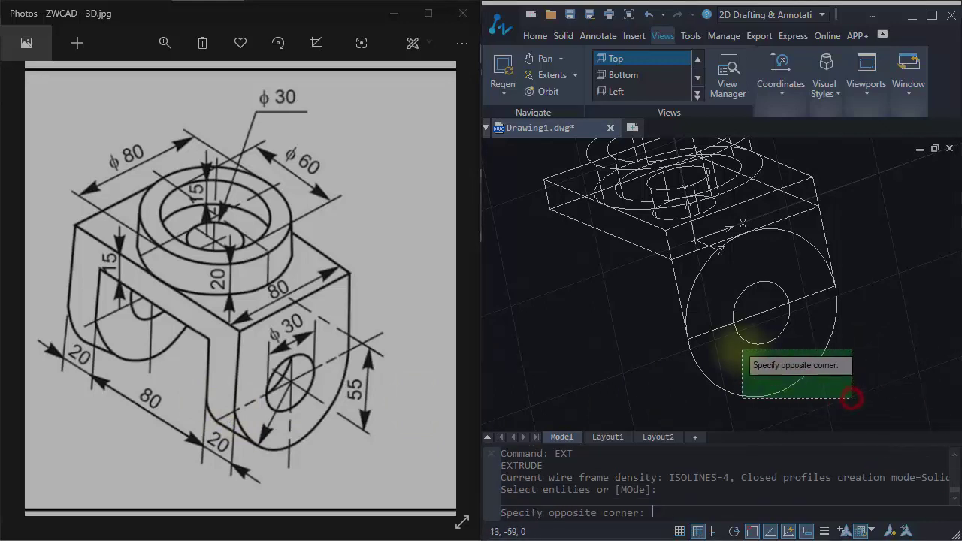
click(636, 280)
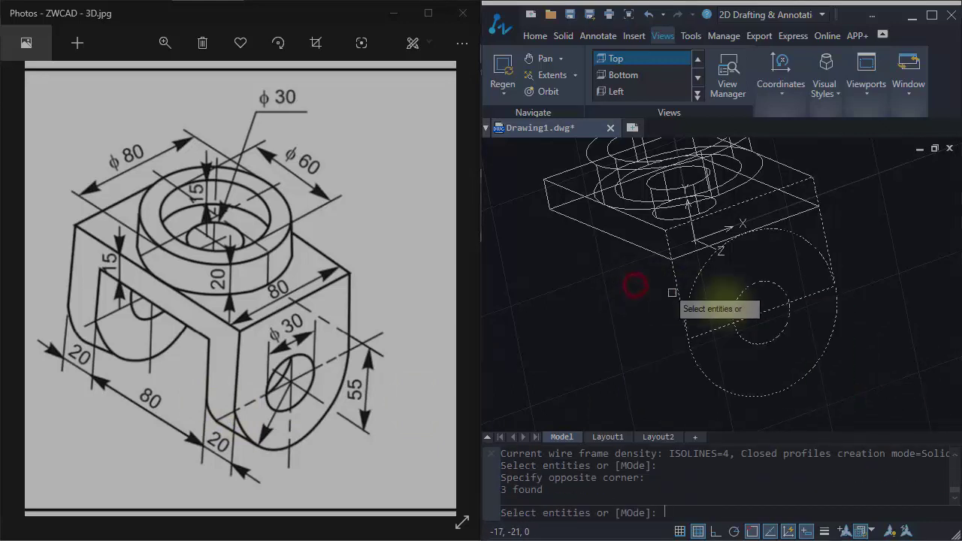
key(Return)
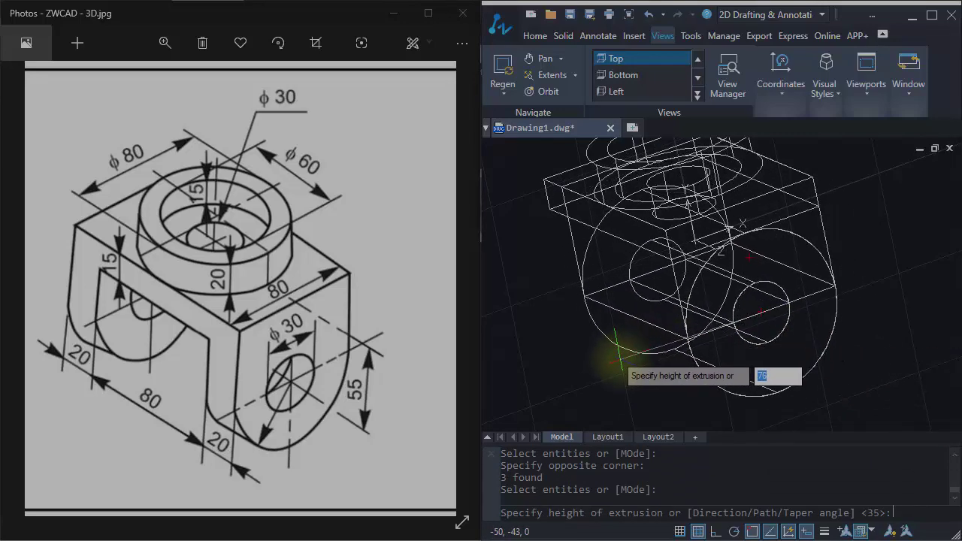
text(20)
key(Return)
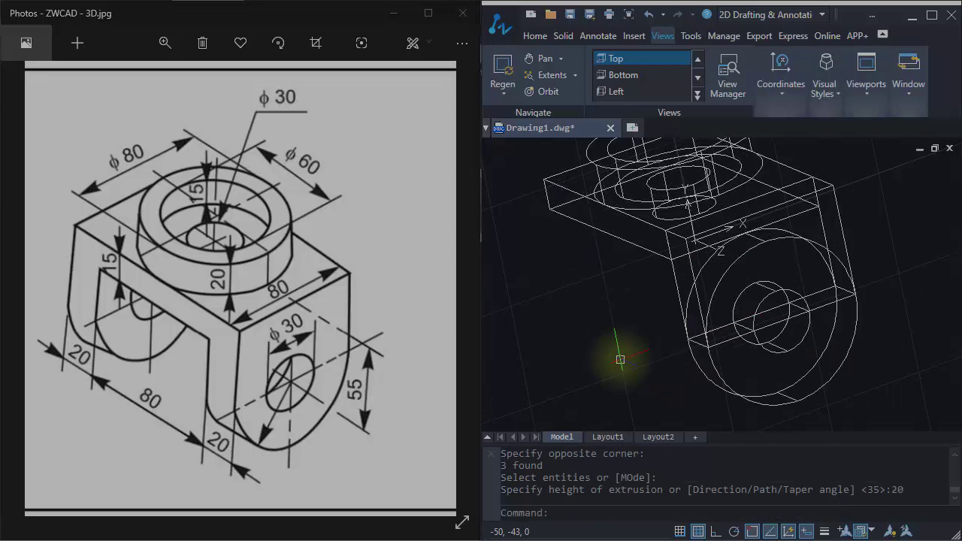
mouse_move(655, 275)
shift+middle_down()
mouse_move(766, 279)
mouse_move(762, 270)
mouse_move(742, 279)
shift+middle_up()
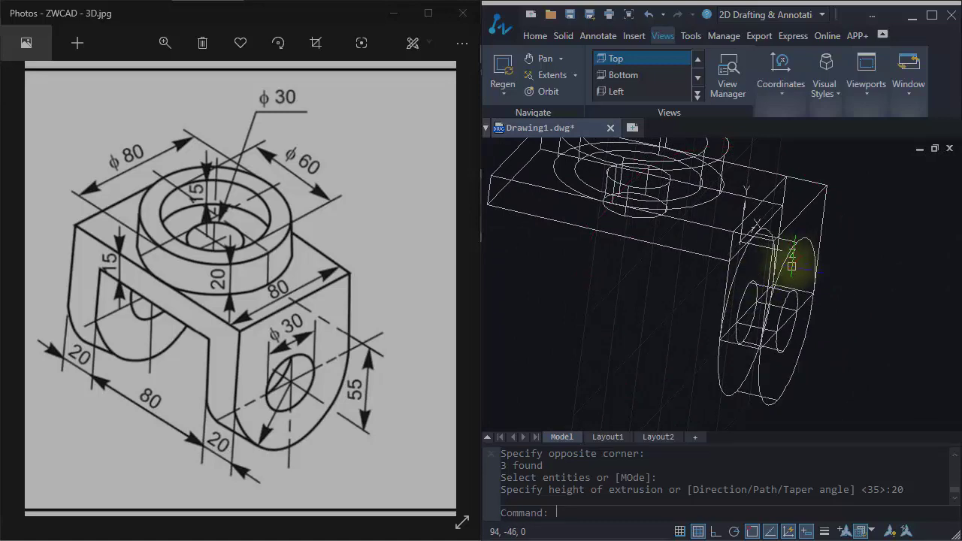
scroll(795, 261, up, 1)
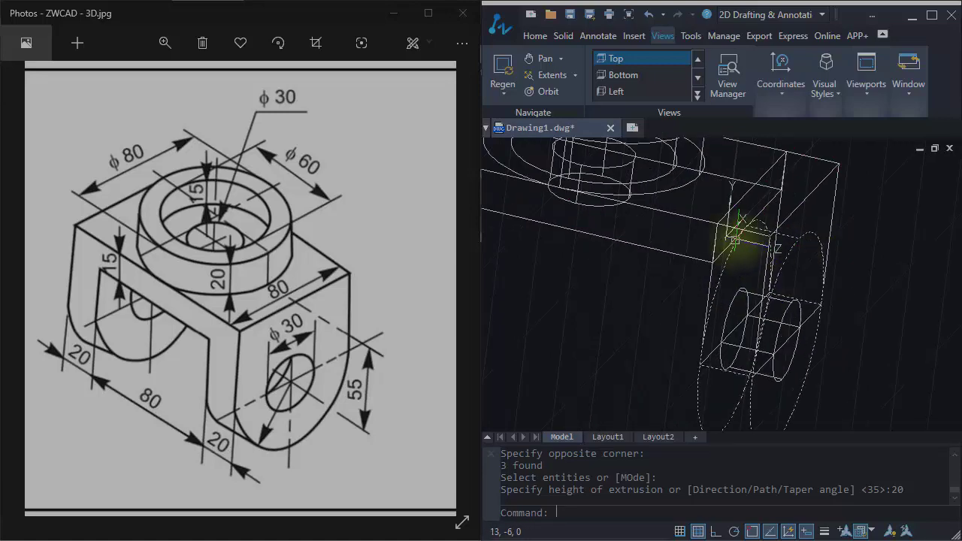
scroll(835, 268, down, 2)
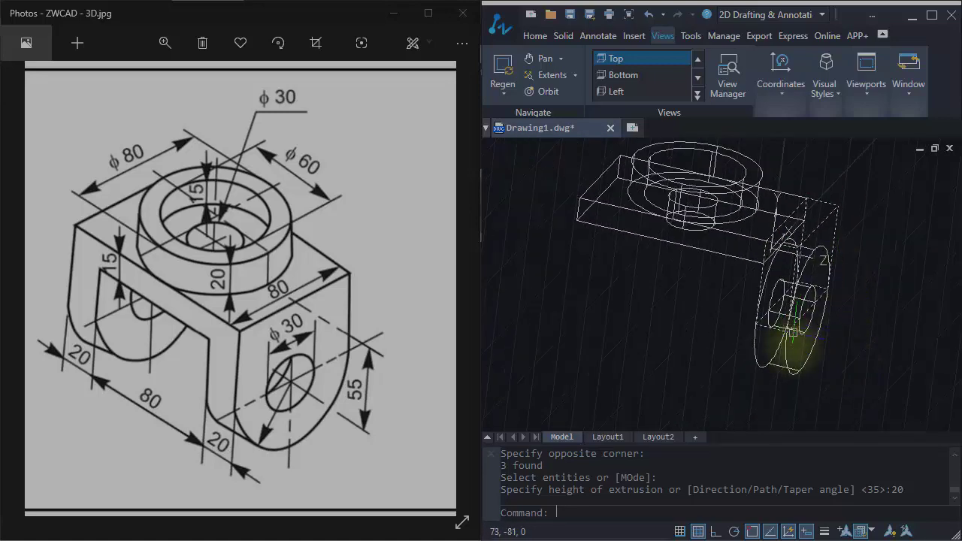
click(859, 383)
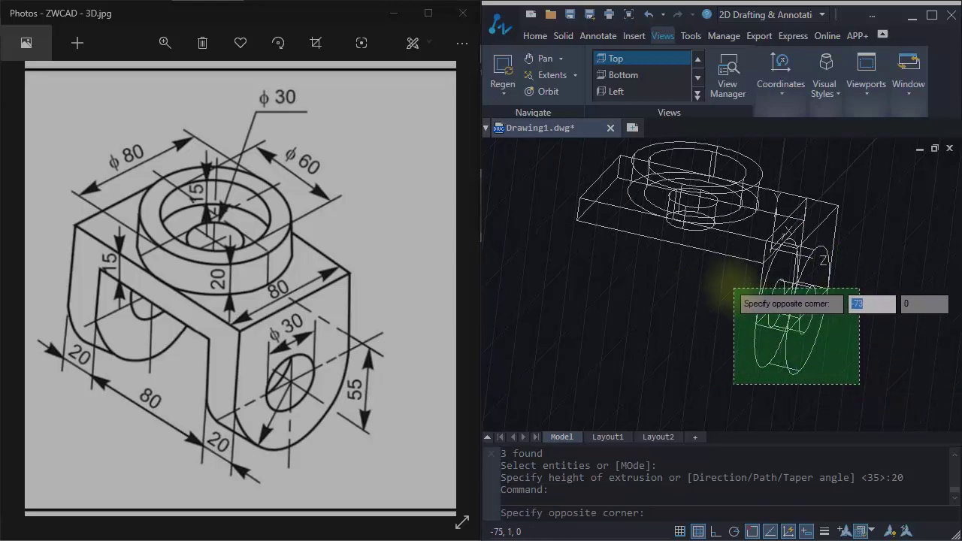
Step: Move the three lug solids so their top corner meets the plate's corner
click(732, 287)
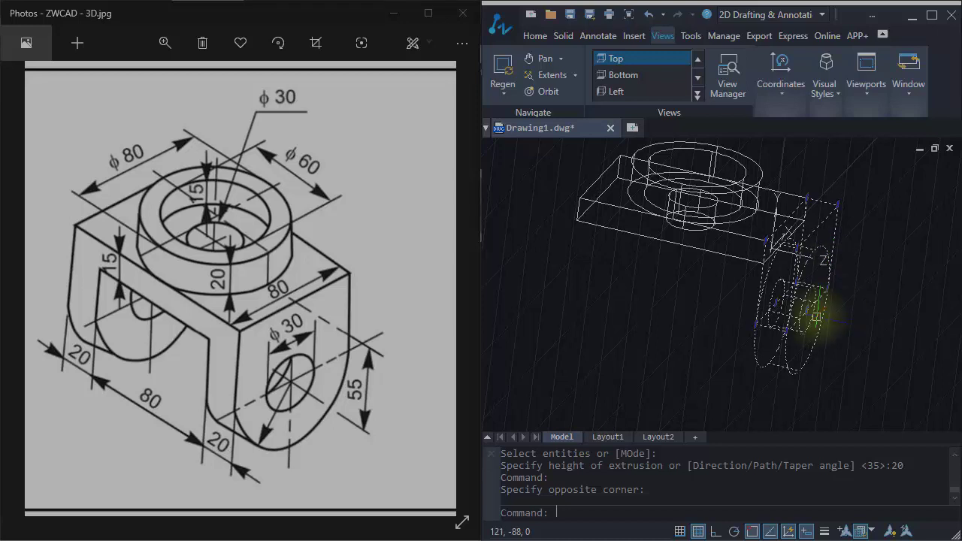
key(Escape)
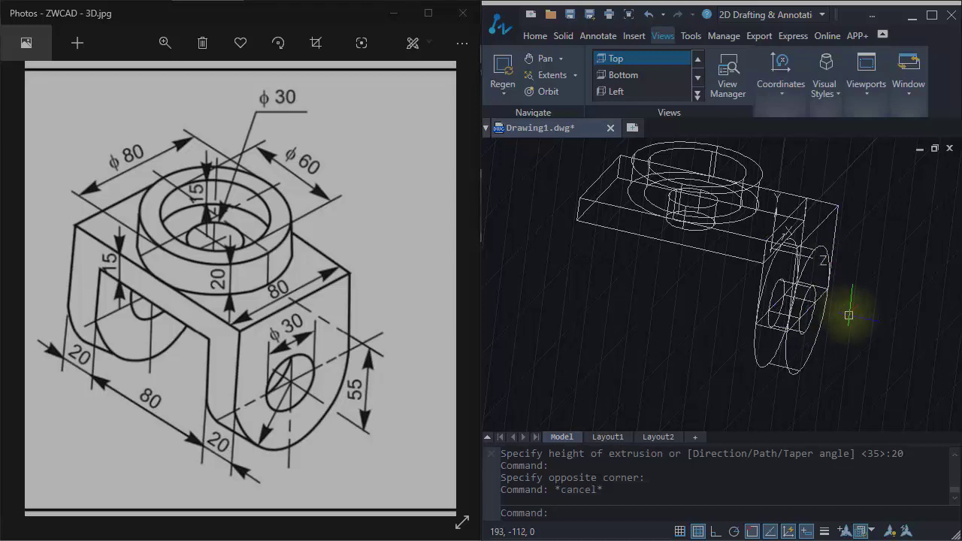
text(m)
key(Return)
click(715, 289)
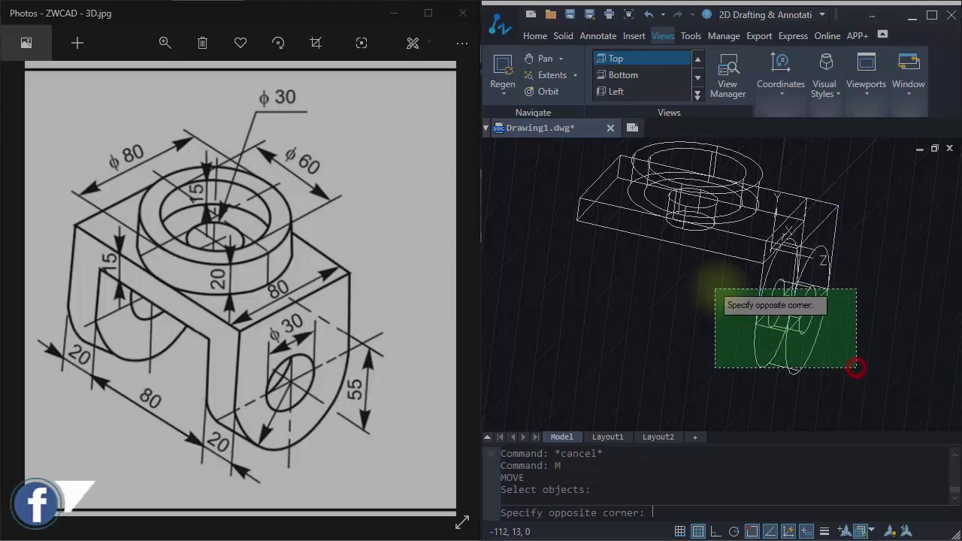
click(857, 368)
key(Return)
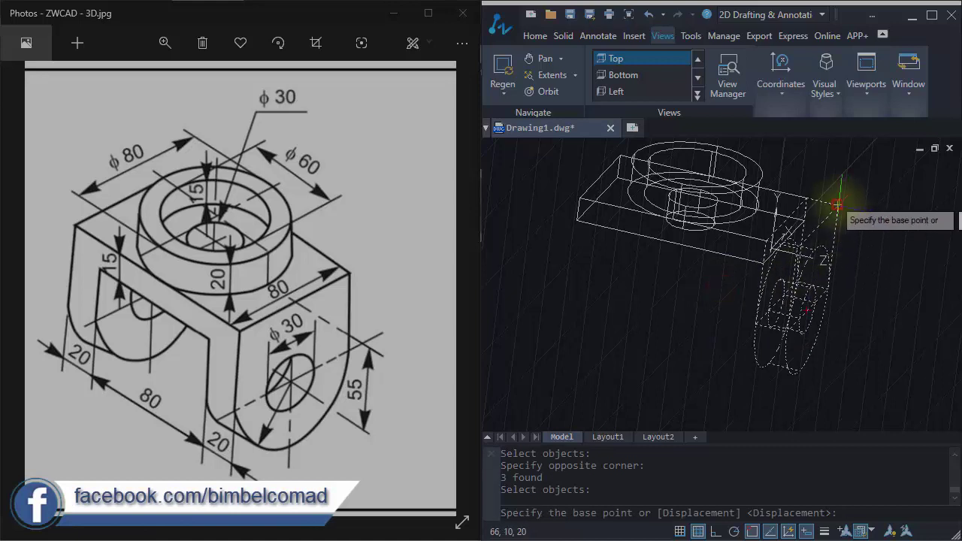
click(838, 204)
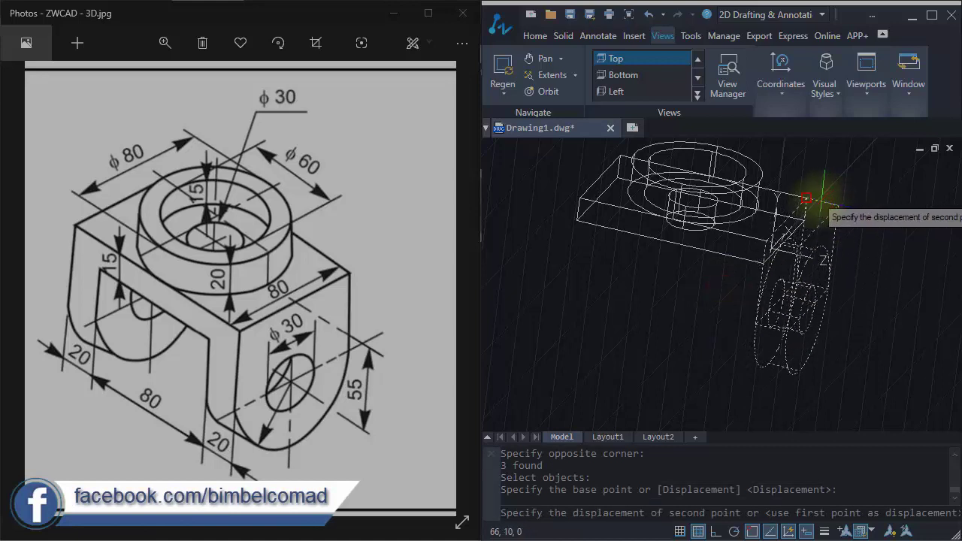
click(812, 198)
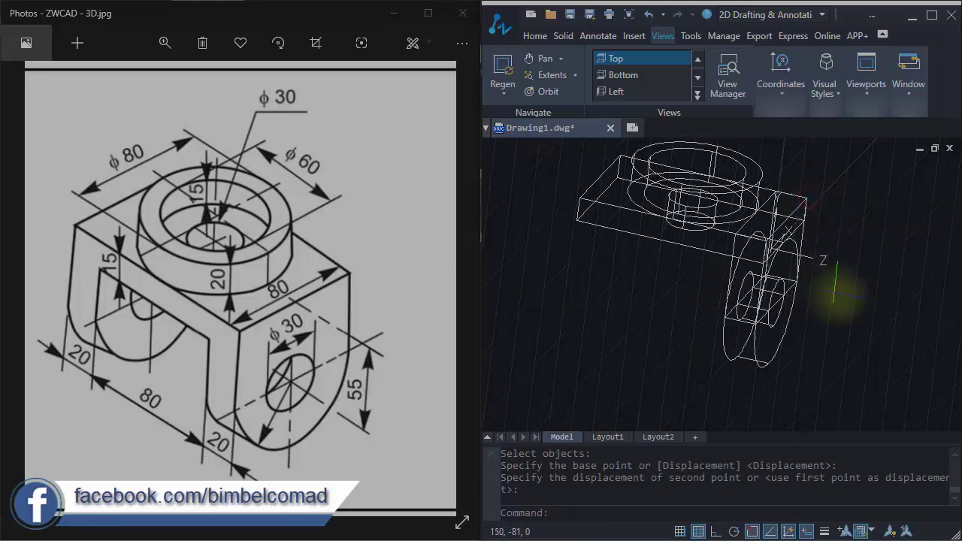
mouse_move(833, 284)
shift+middle_down()
mouse_move(813, 296)
mouse_move(761, 293)
shift+middle_up()
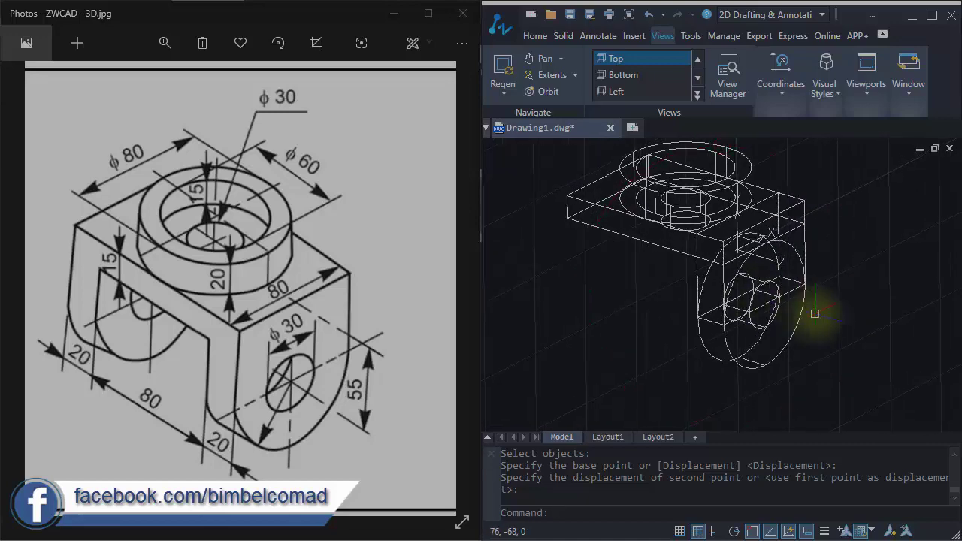
scroll(748, 294, up, 2)
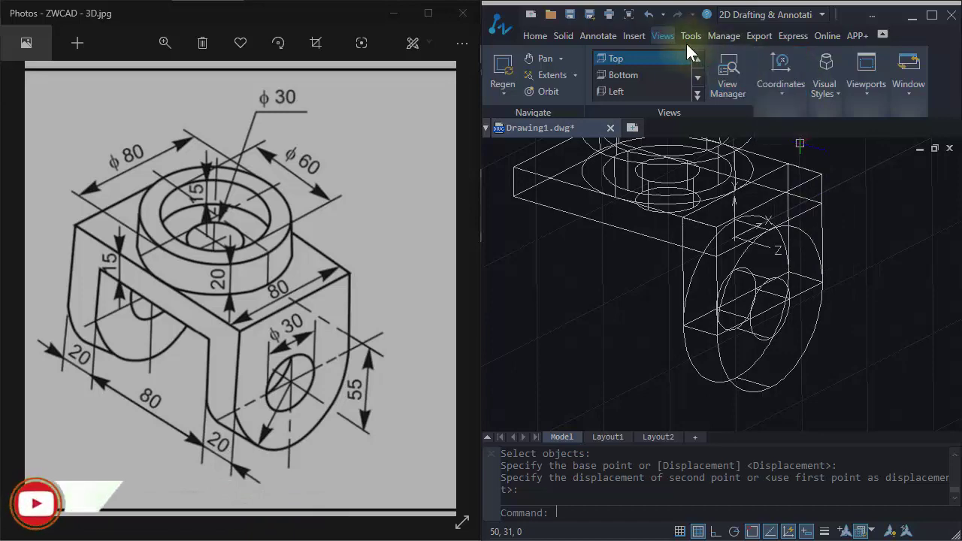
Step: Change the visual style from wireframe to Gouraud shading
click(728, 75)
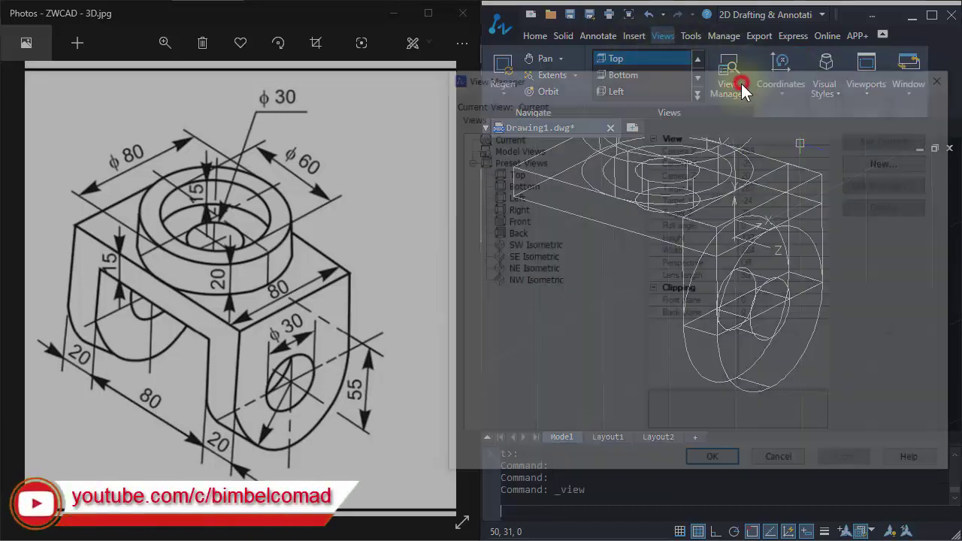
click(946, 76)
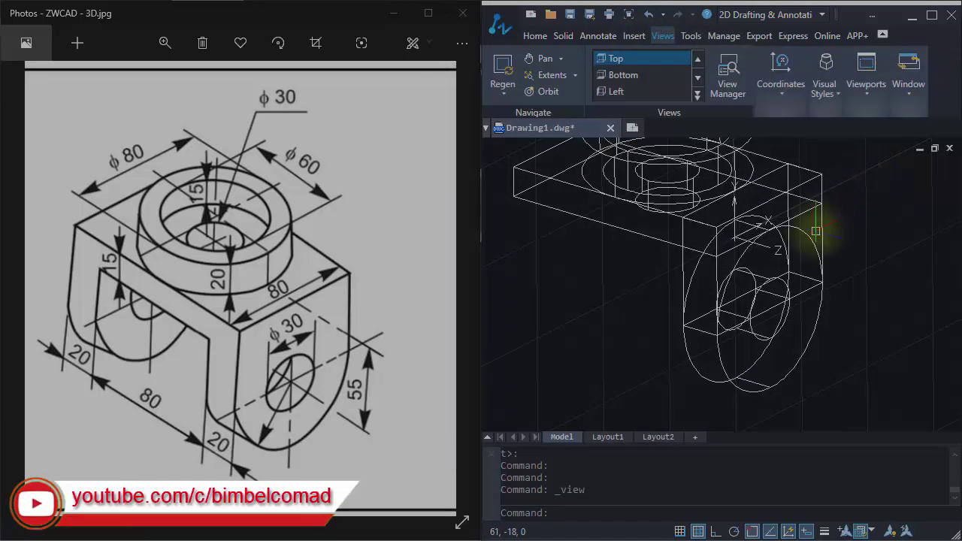
click(834, 106)
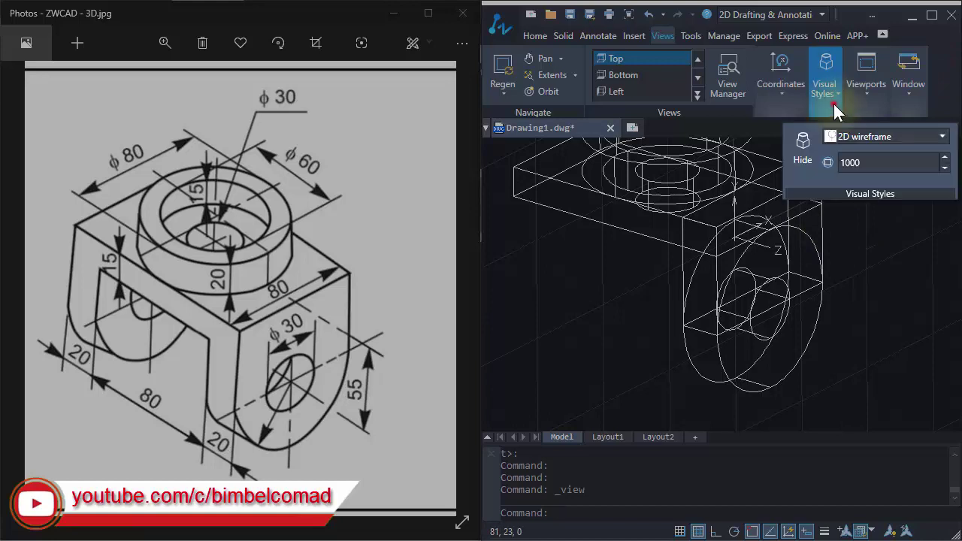
click(941, 137)
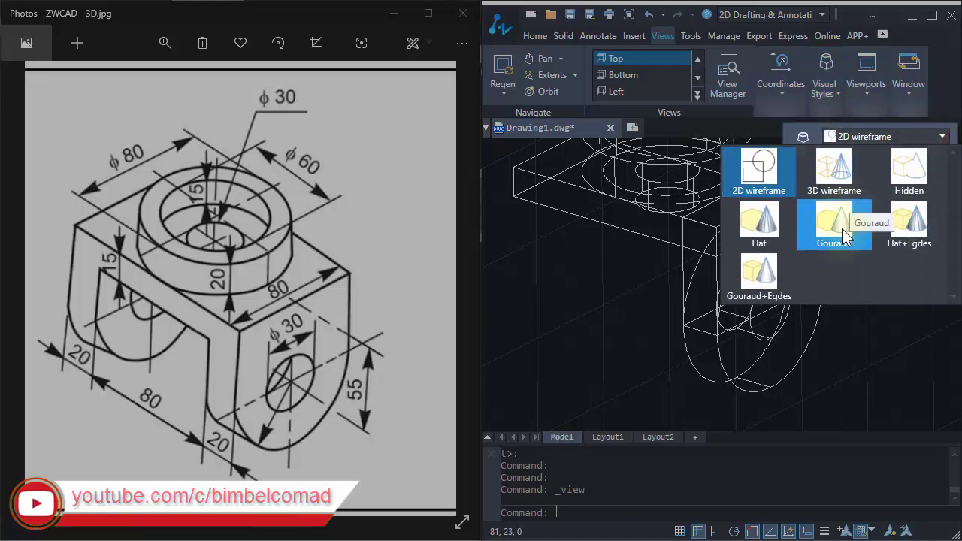
click(833, 225)
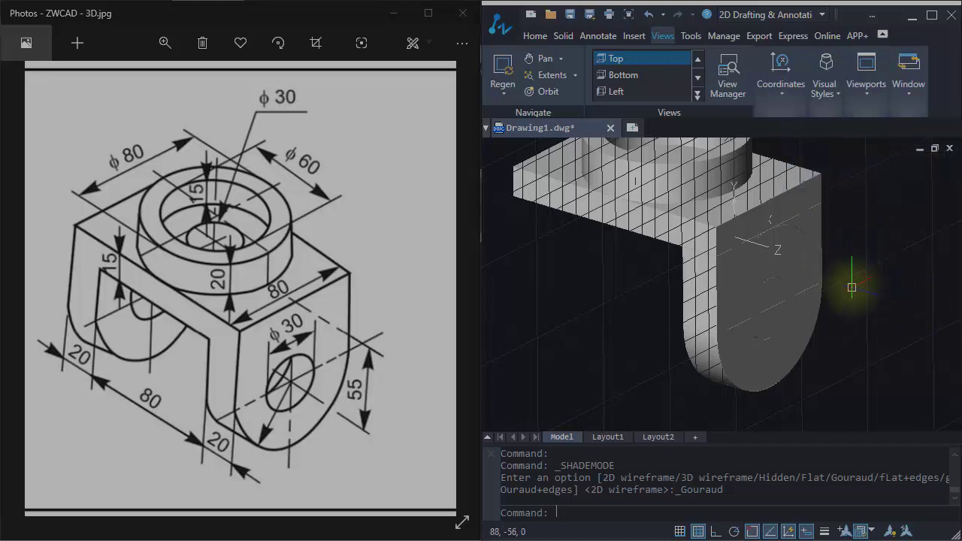
Step: Union the rounded lug solids into one body with UNI
text(UNI)
key(Return)
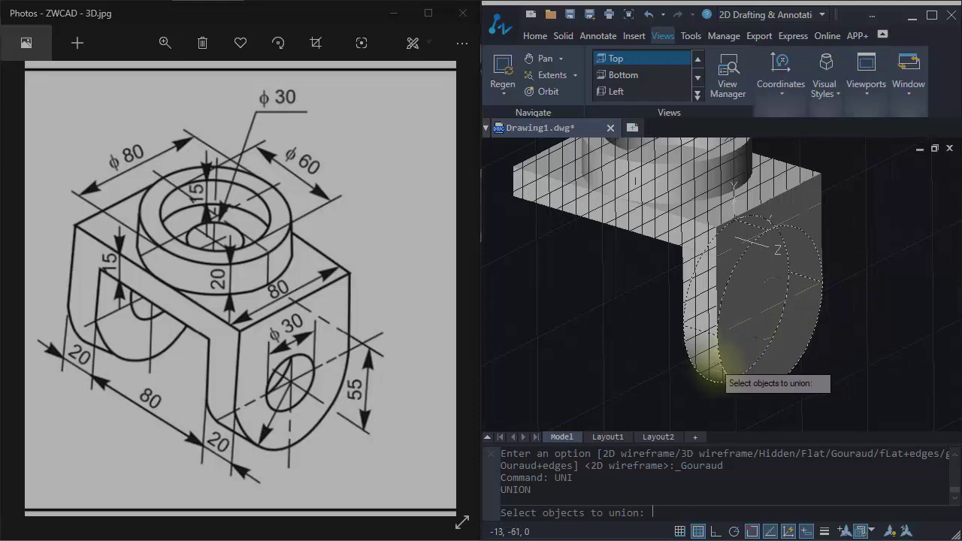
click(718, 367)
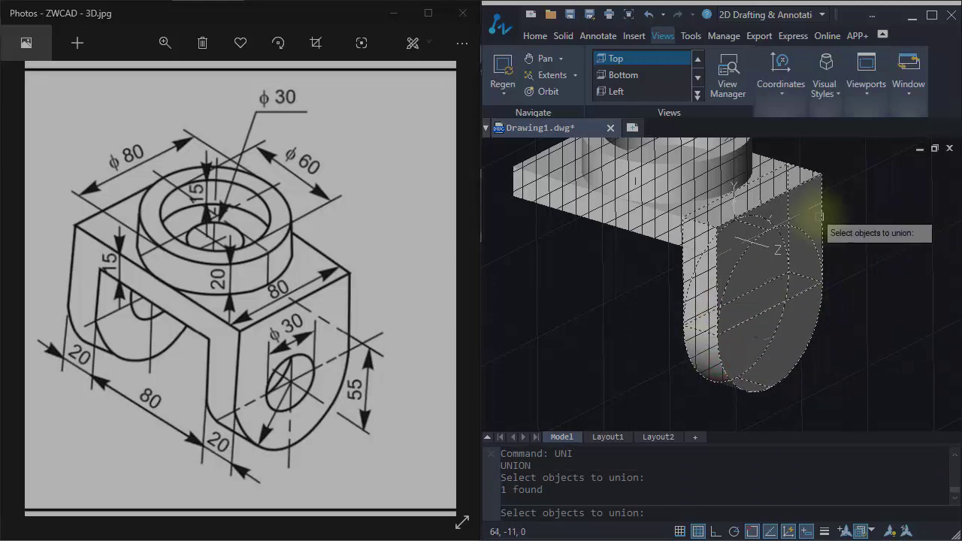
key(Return)
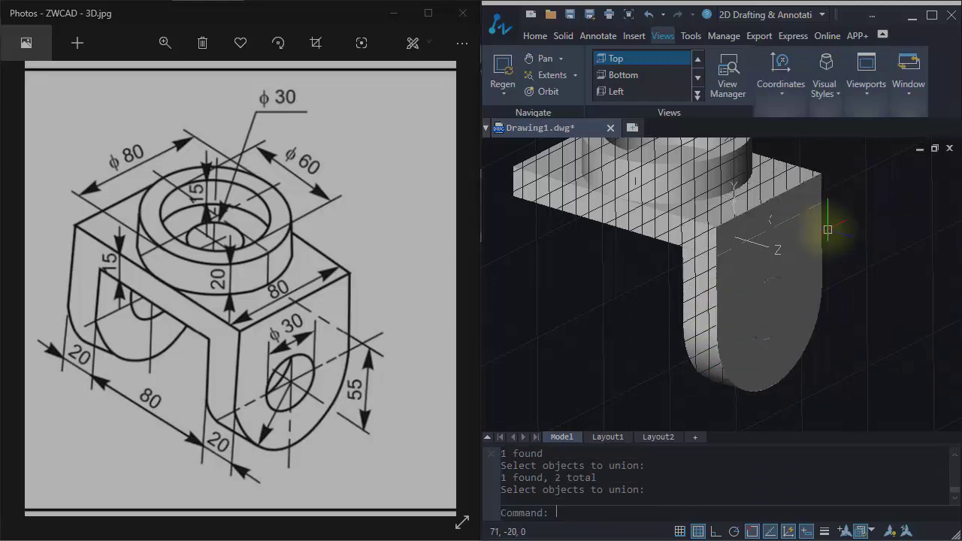
key(Escape)
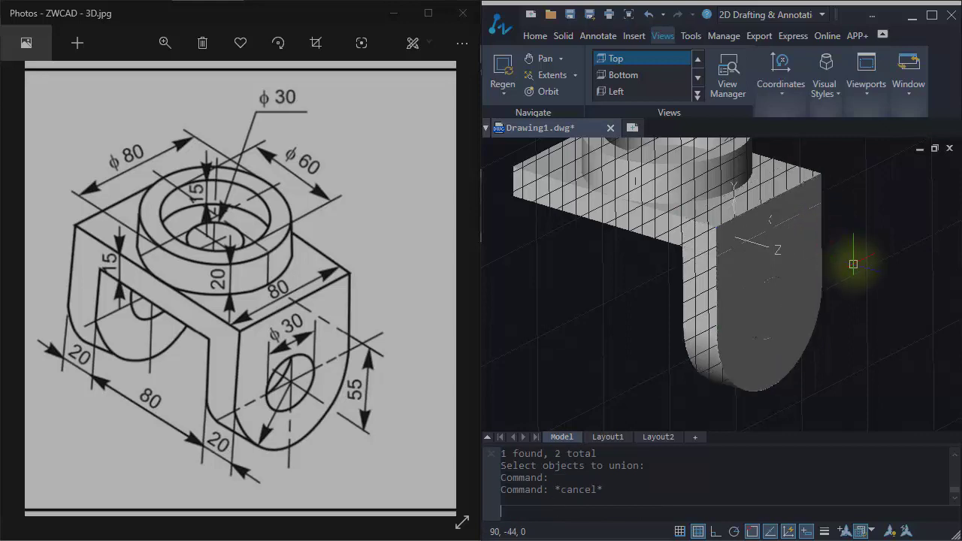
key(Escape)
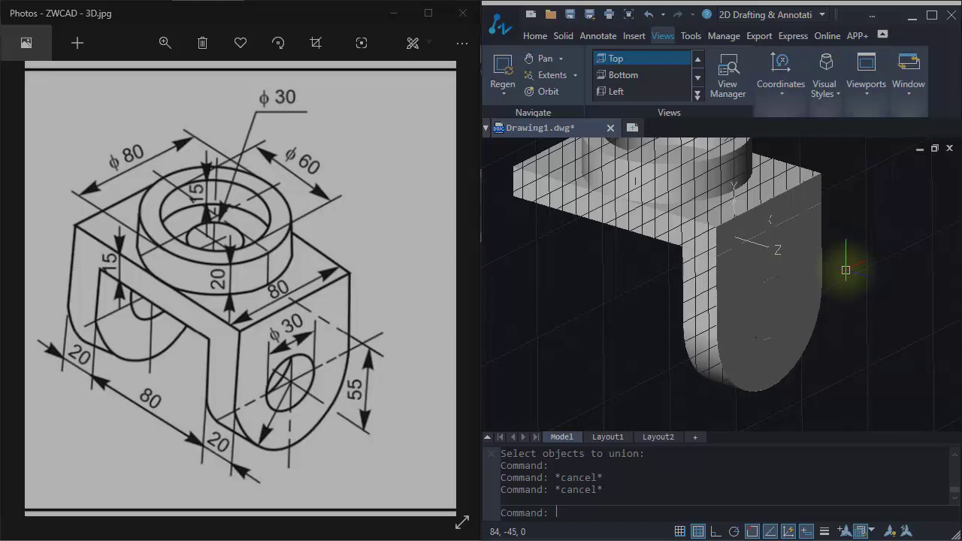
Step: Subtract the cylinder from the right side lug to bore a 30-diameter hole
text(SU)
key(Return)
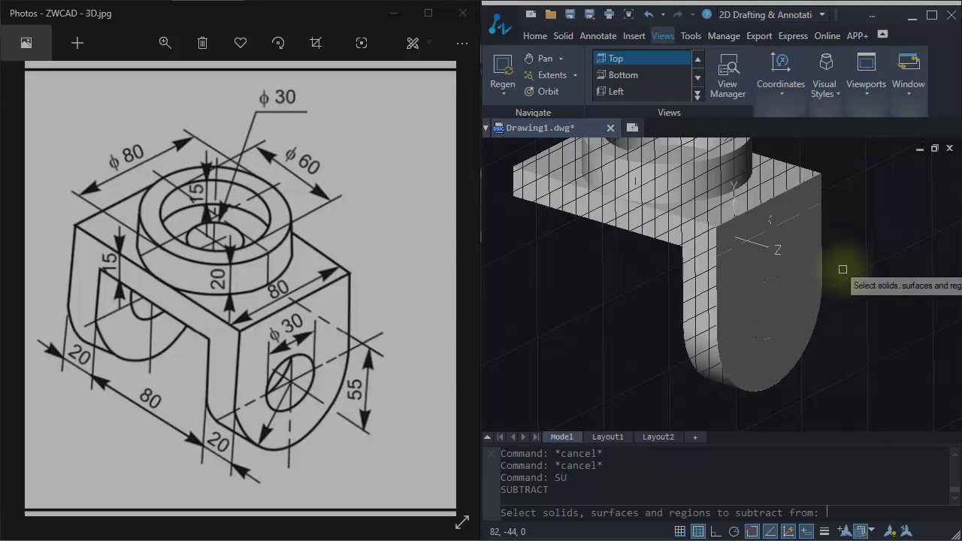
click(818, 255)
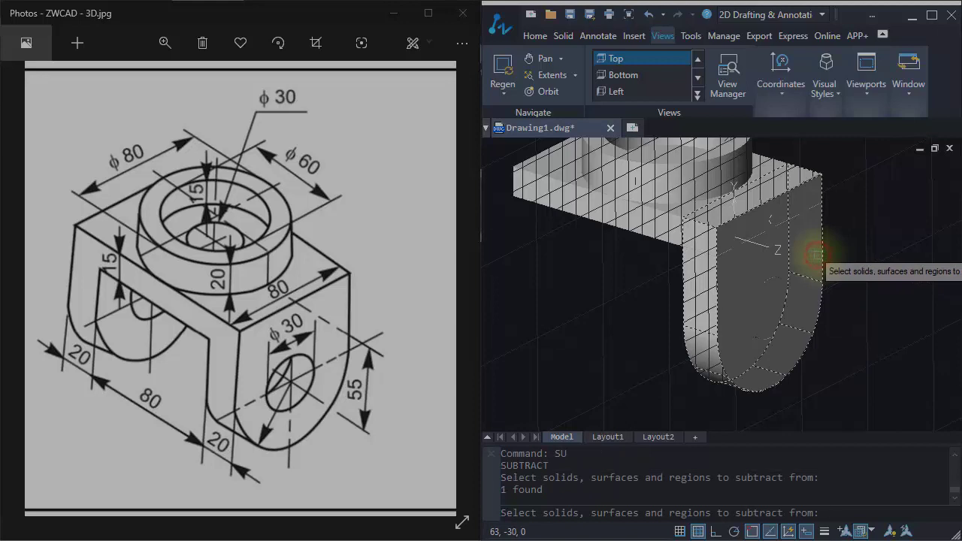
key(Return)
click(771, 280)
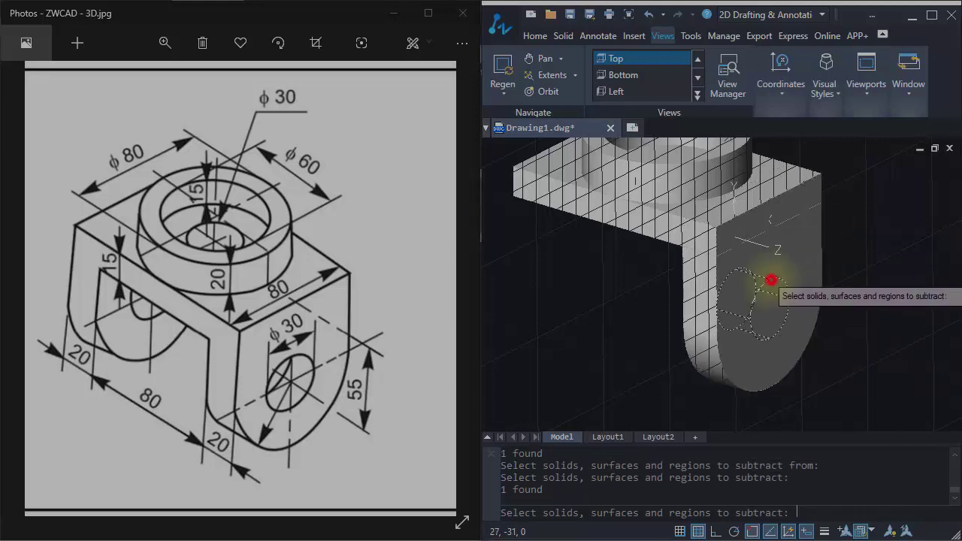
key(Return)
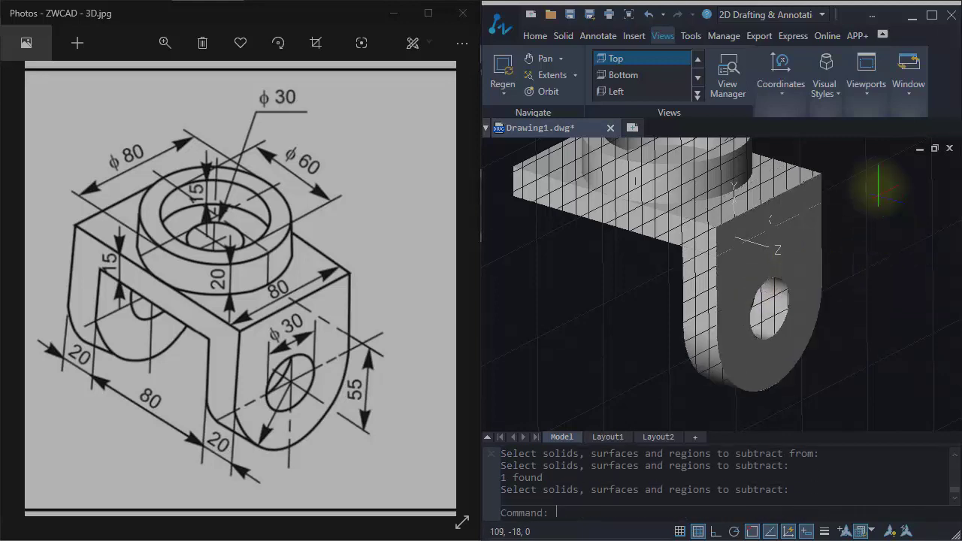
click(826, 99)
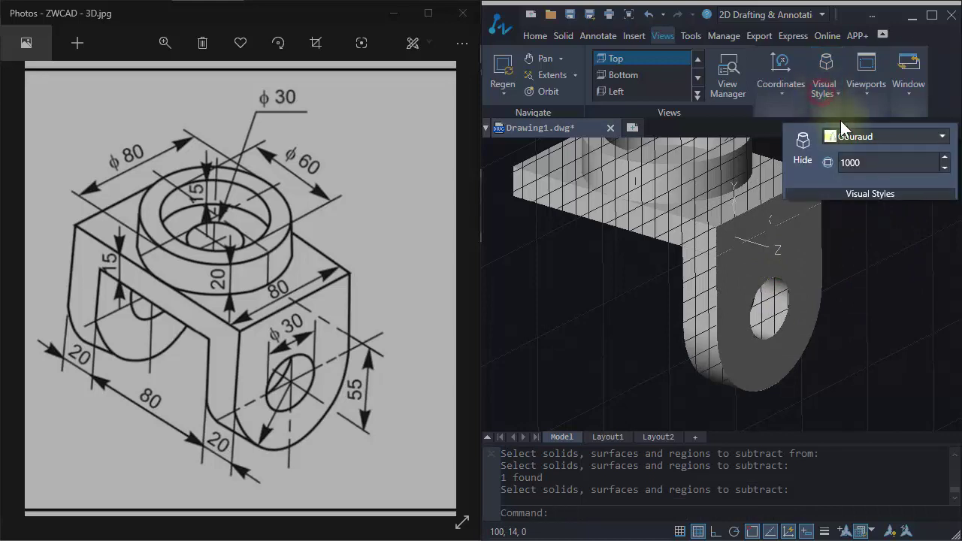
Step: Try Flat and Flat+Edges, then settle on Gouraud+Edges shading and orbit the view
click(916, 138)
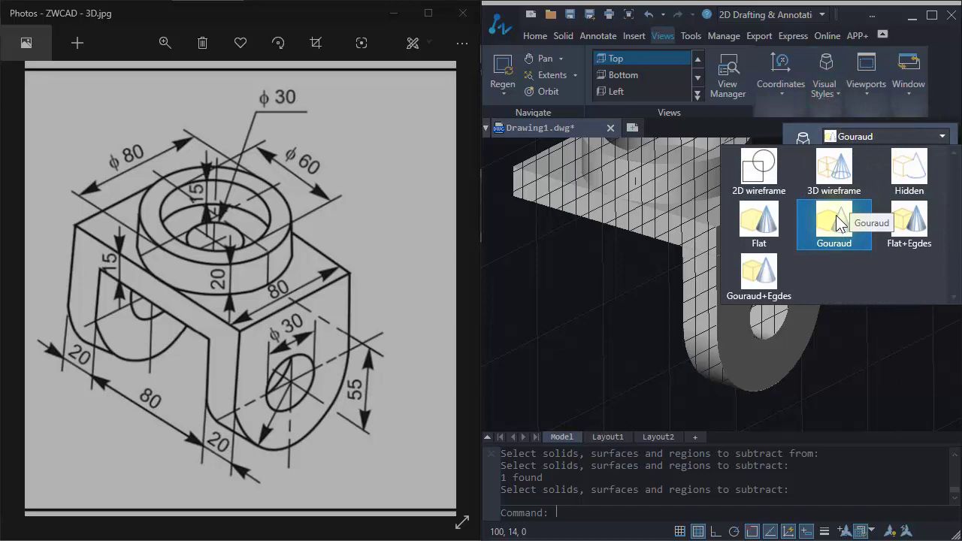
click(775, 220)
click(938, 138)
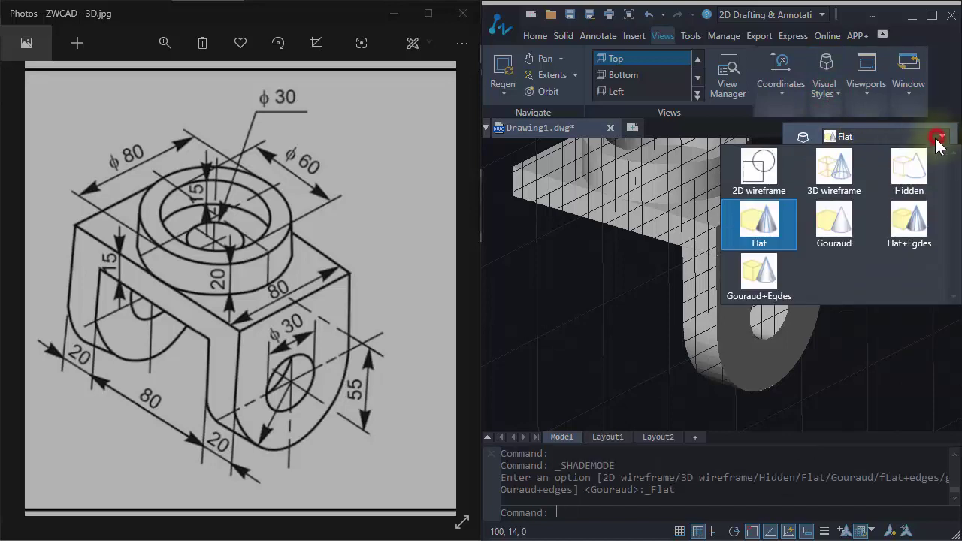
click(915, 224)
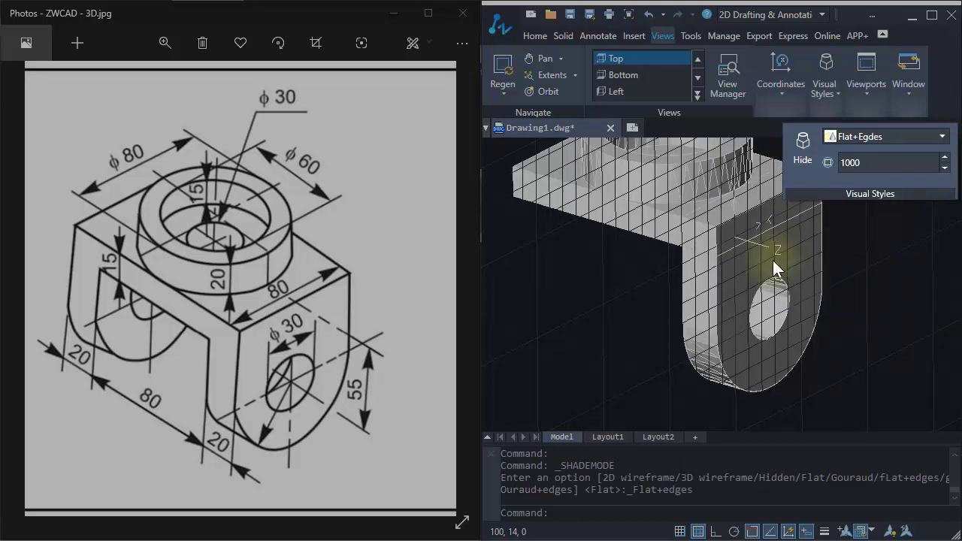
click(929, 140)
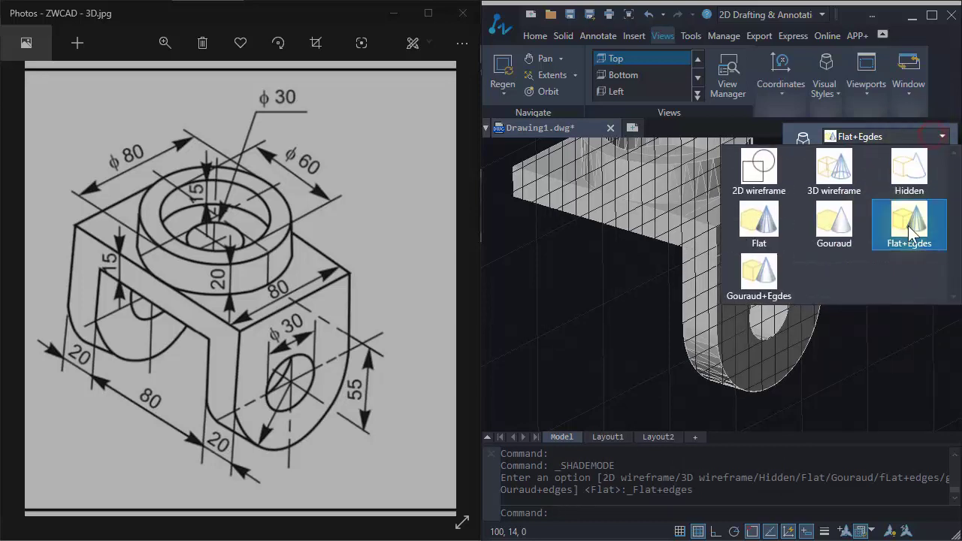
click(764, 272)
shift+middle_drag(866, 290, 737, 309)
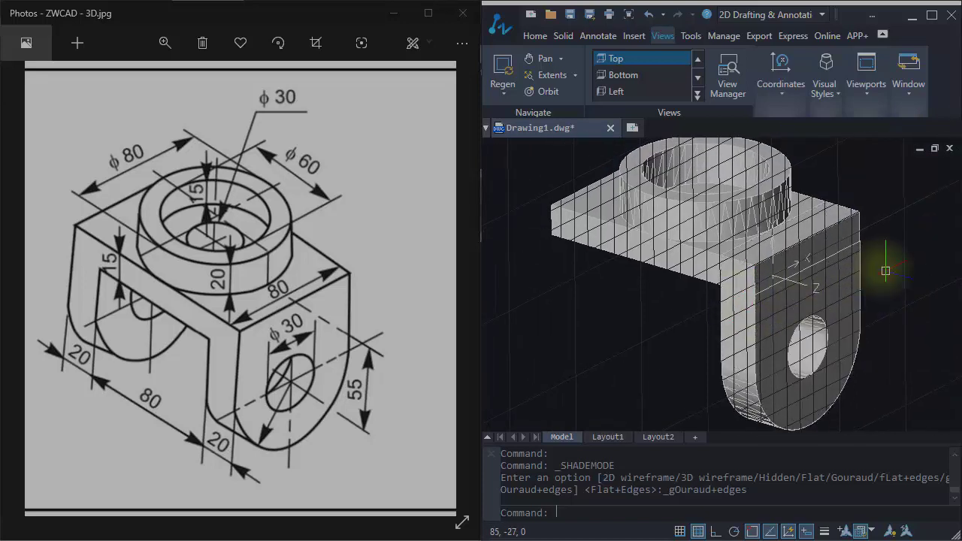
Step: Copy the holed lug 100 units across to the opposite side
text(c)
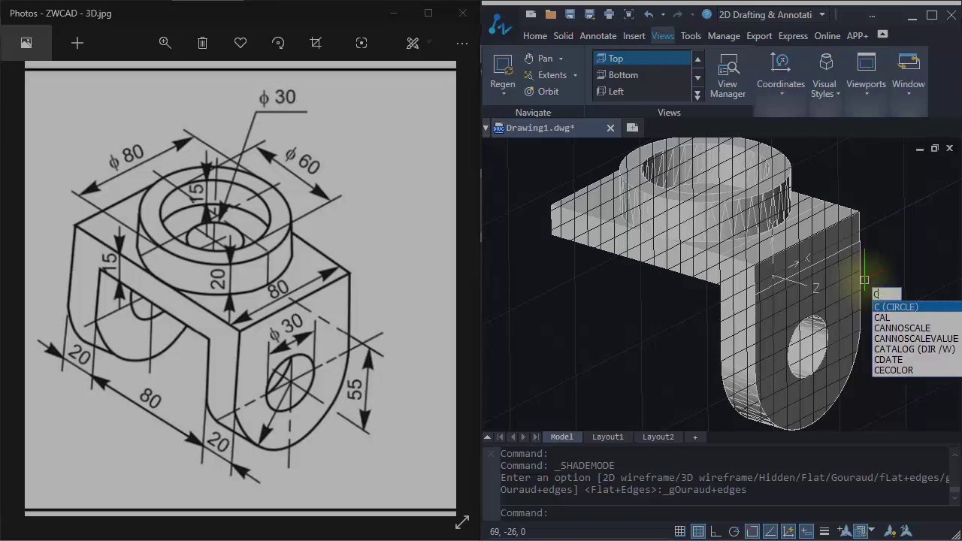
text(o)
key(Return)
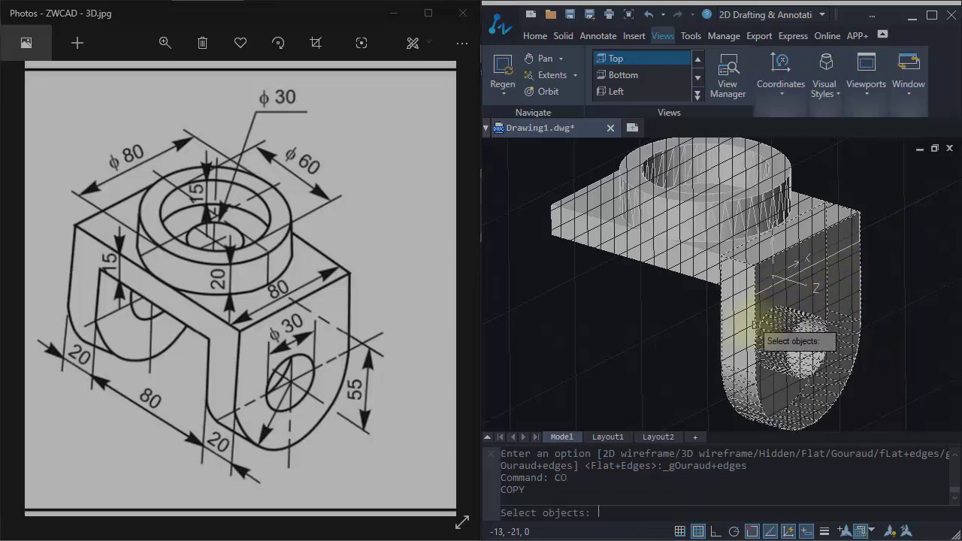
click(755, 326)
key(Return)
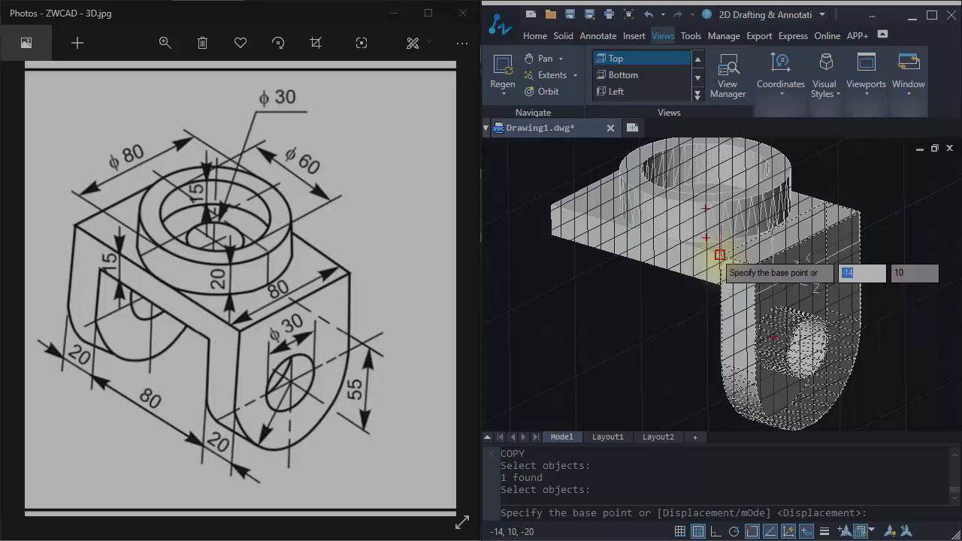
click(720, 255)
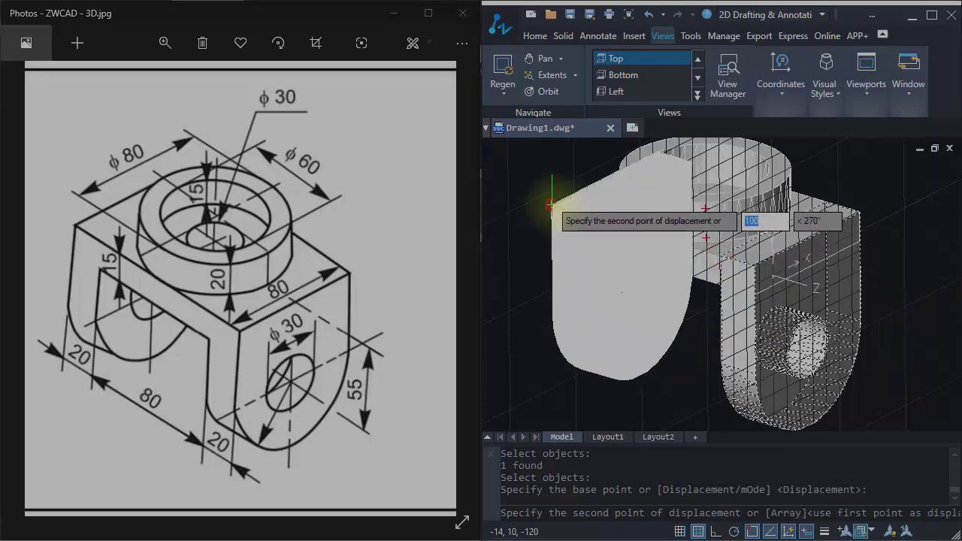
key(Return)
scroll(827, 301, down, 1)
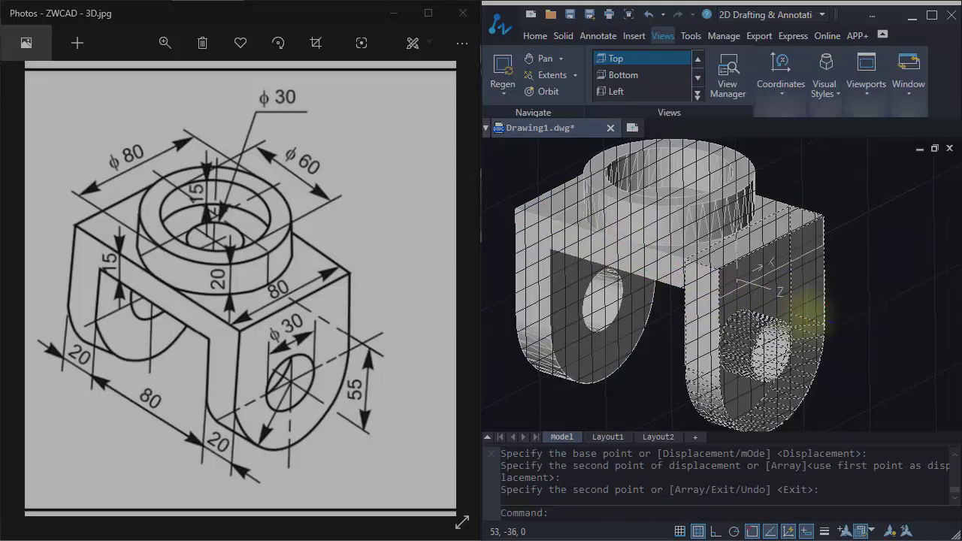
scroll(800, 304, down, 1)
scroll(800, 305, up, 1)
scroll(831, 301, down, 1)
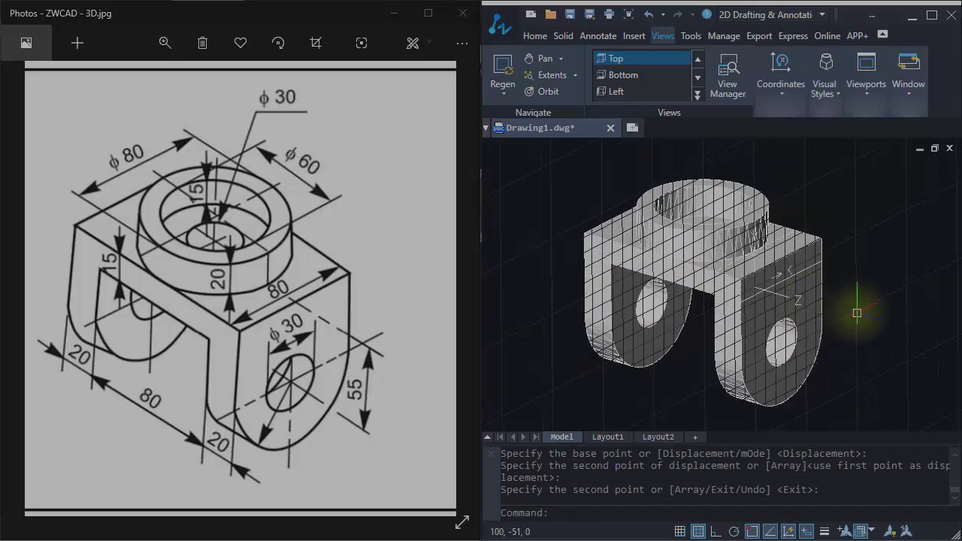
Step: Union all three solids into one bracket body with UNI
text(uni)
key(Return)
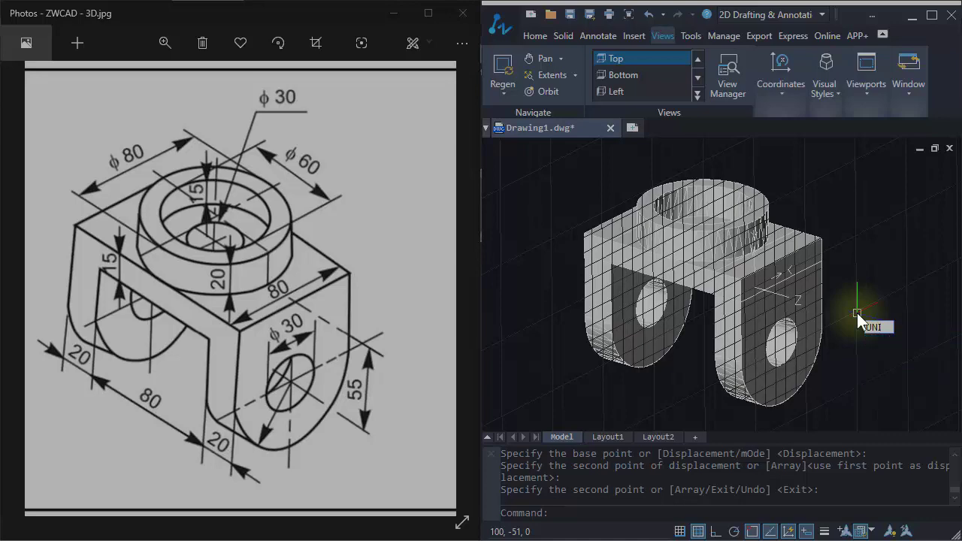
click(855, 369)
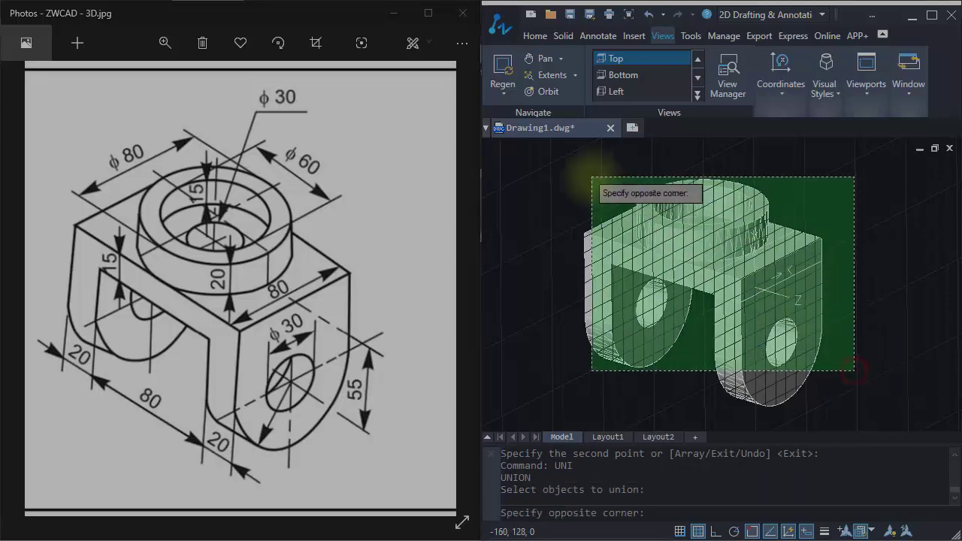
click(592, 176)
key(Return)
middle_drag(837, 257, 815, 254)
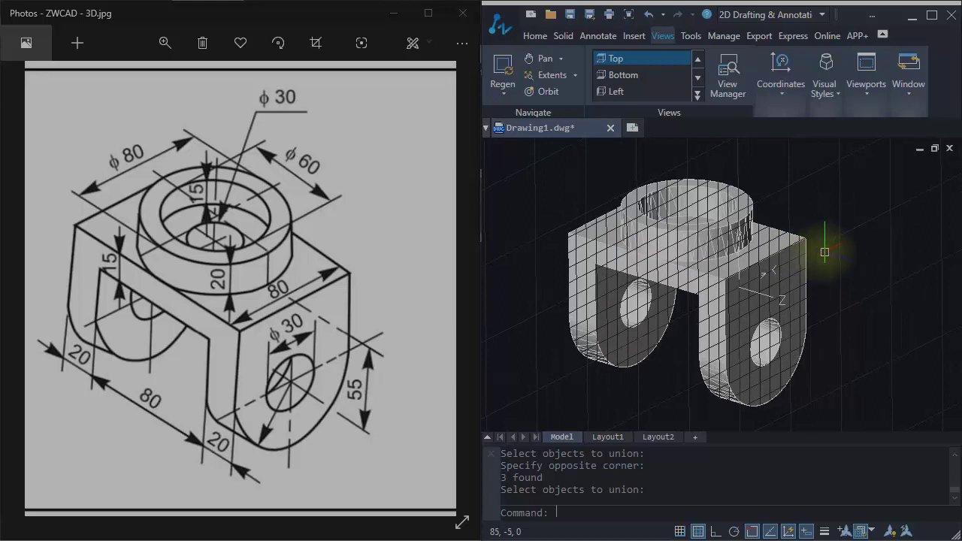
Step: Reset the UCS to World
text(UCS)
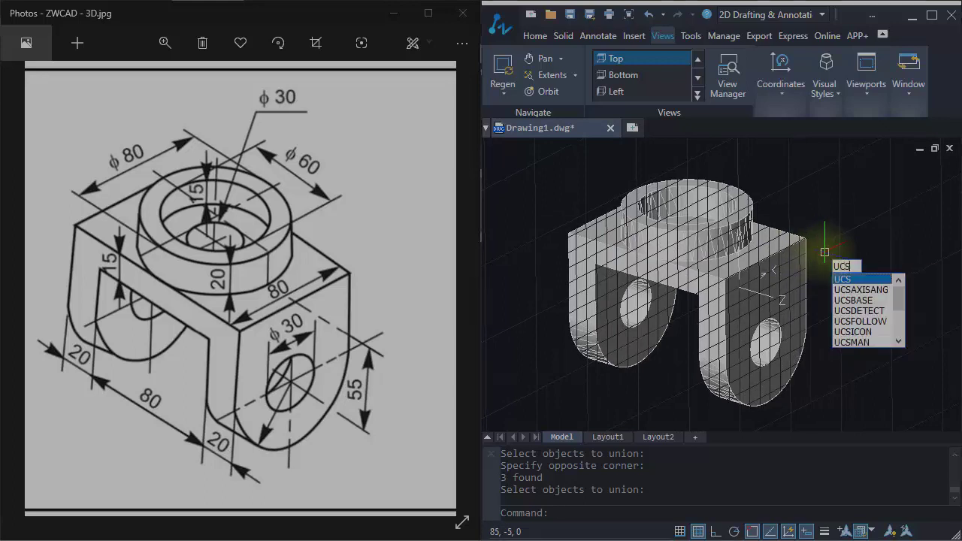
key(Return)
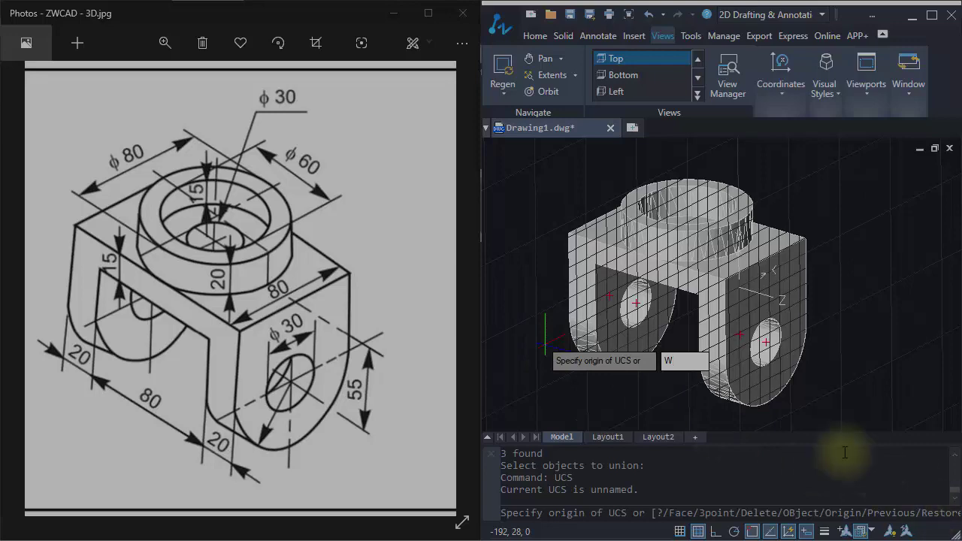
key(Return)
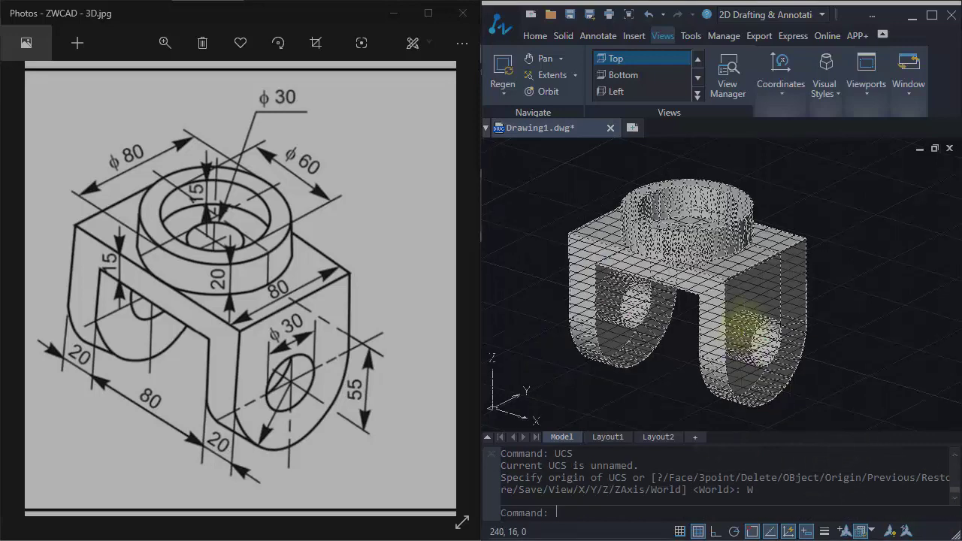
middle_drag(846, 233, 837, 247)
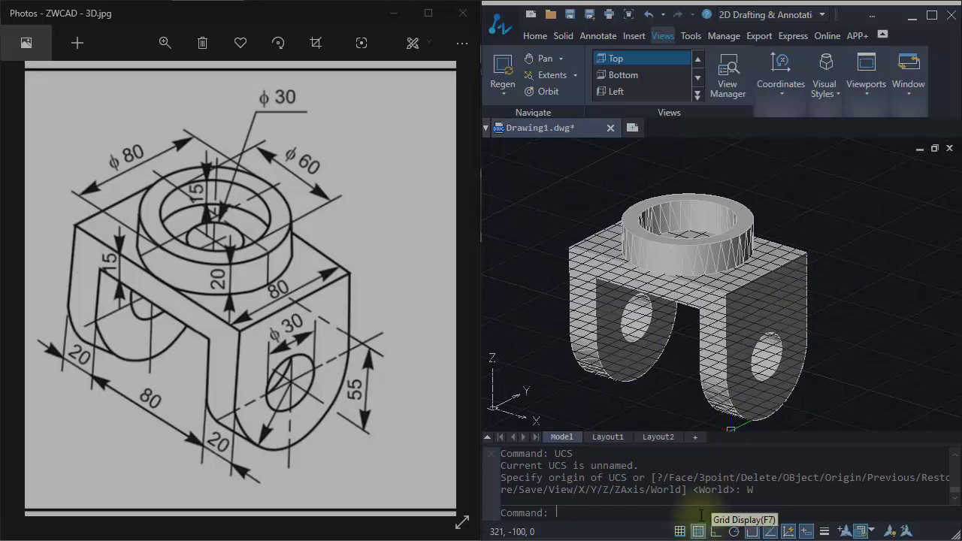
Step: Turn off the grid display with F7 and orbit the view
key(F7)
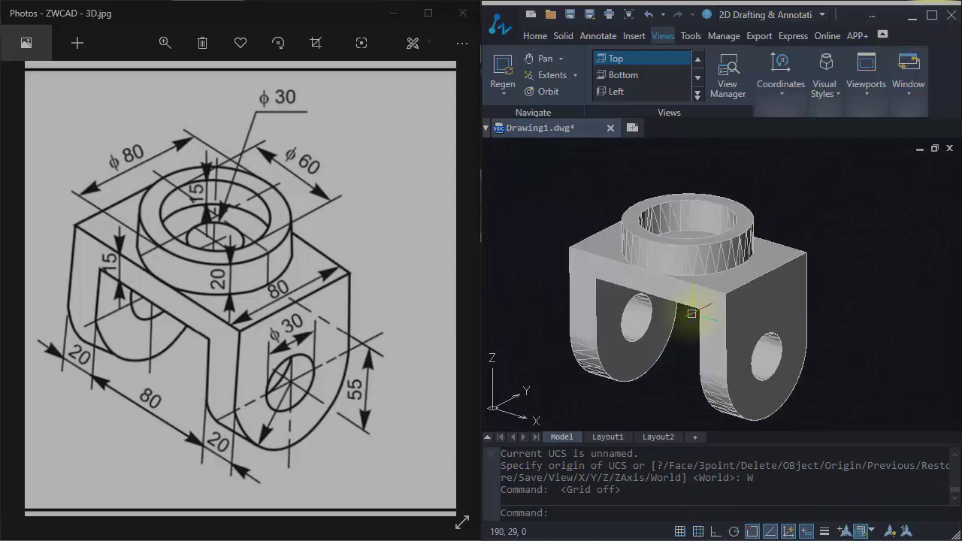
mouse_move(666, 325)
shift+middle_down()
mouse_move(724, 327)
mouse_move(645, 258)
shift+middle_up()
key(Escape)
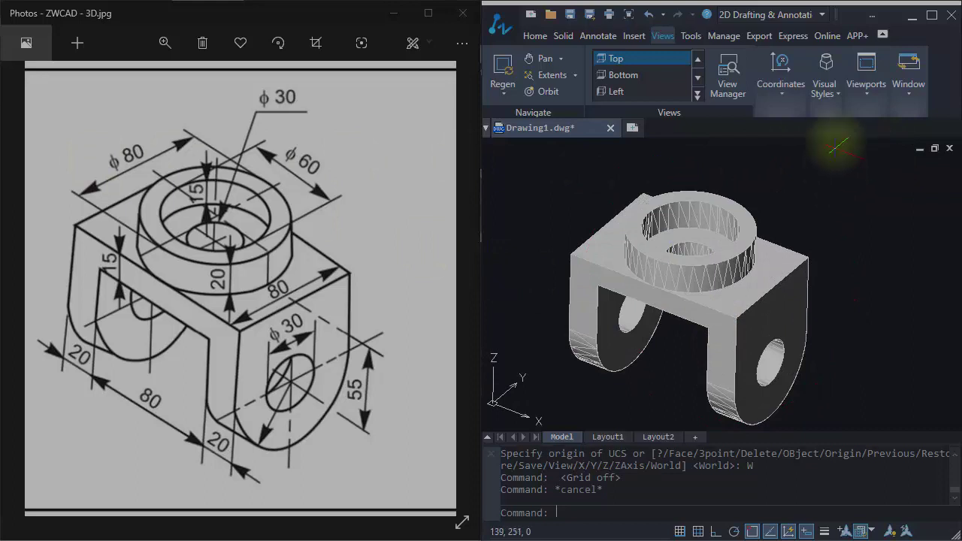
key(Escape)
Step: Switch the bracket to plain Gouraud shading without edges and orbit to inspect it
click(833, 94)
click(911, 135)
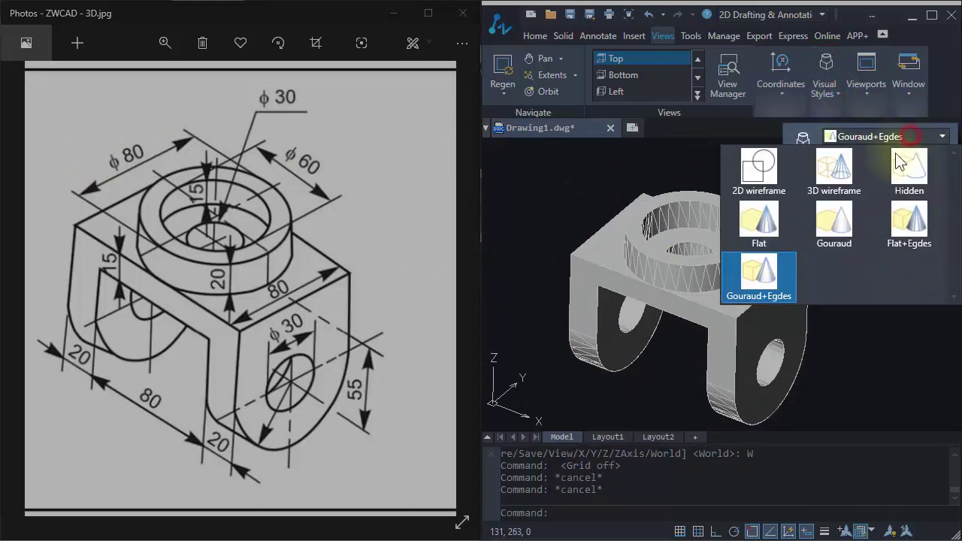
click(845, 214)
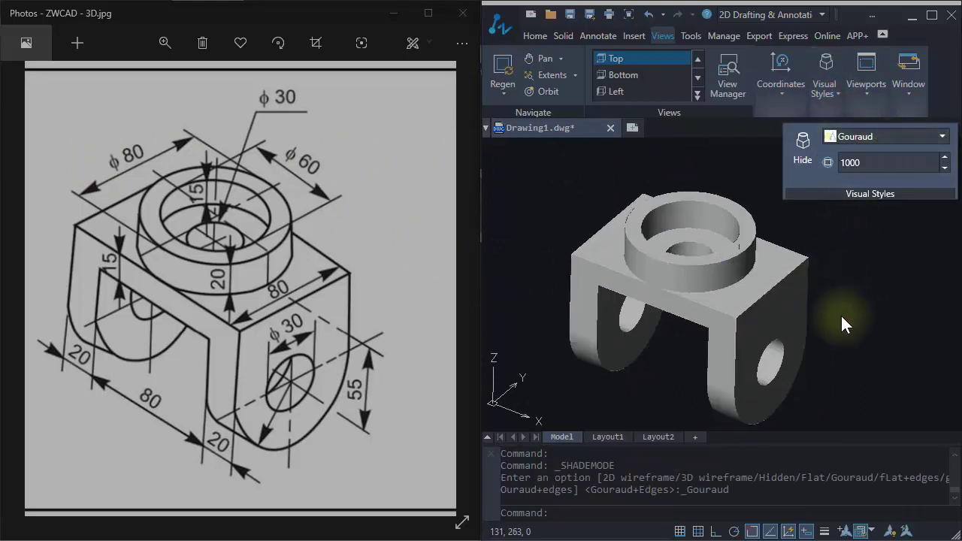
shift+middle_drag(860, 263, 812, 331)
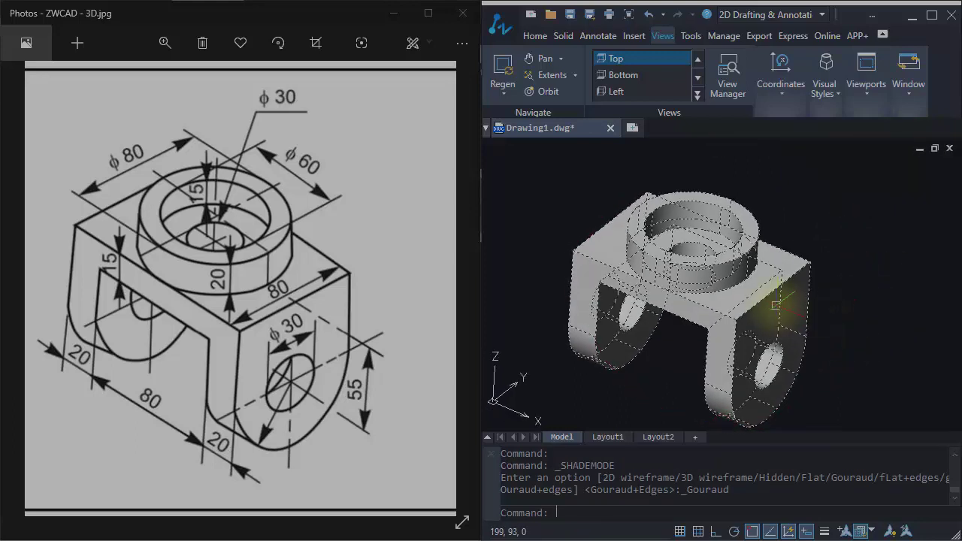